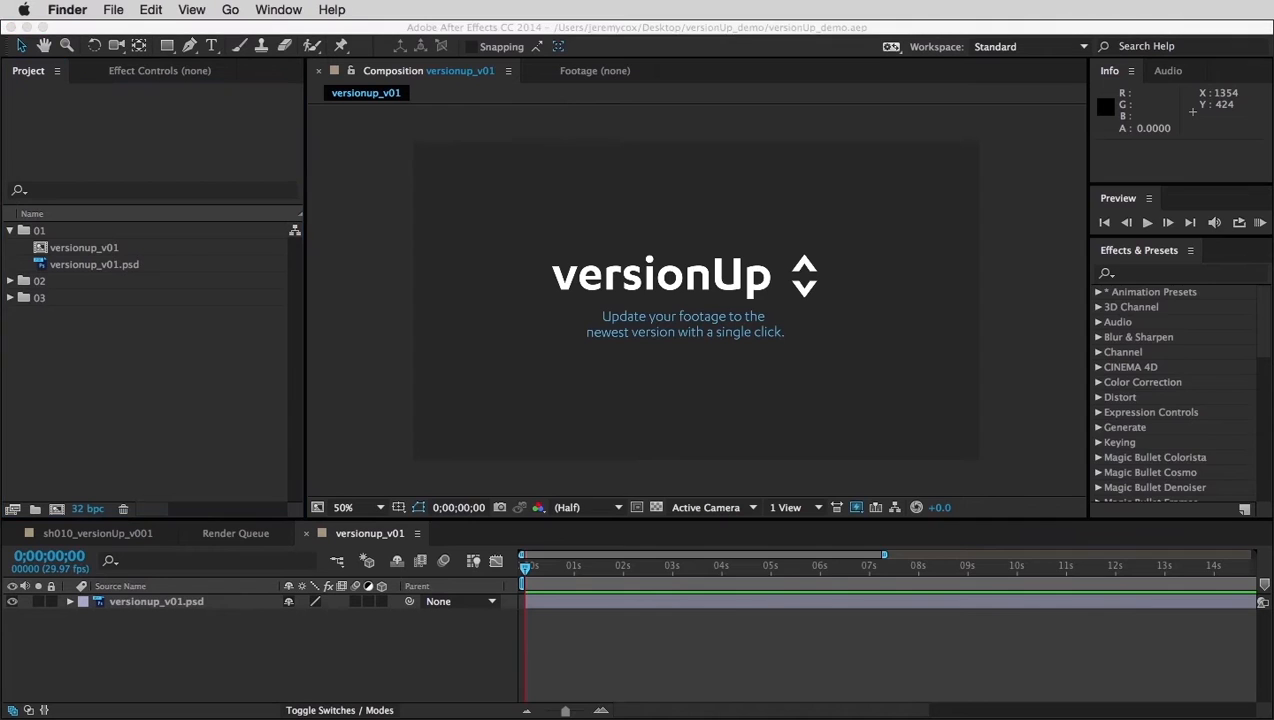
Step: Examine the contents of the versionUp_1.1 folder and the script files inside its versionUp_noGUI subfolder
{"action": "left_click", "coordinate": [499, 334]}
{"action": "left_click", "coordinate": [511, 264]}
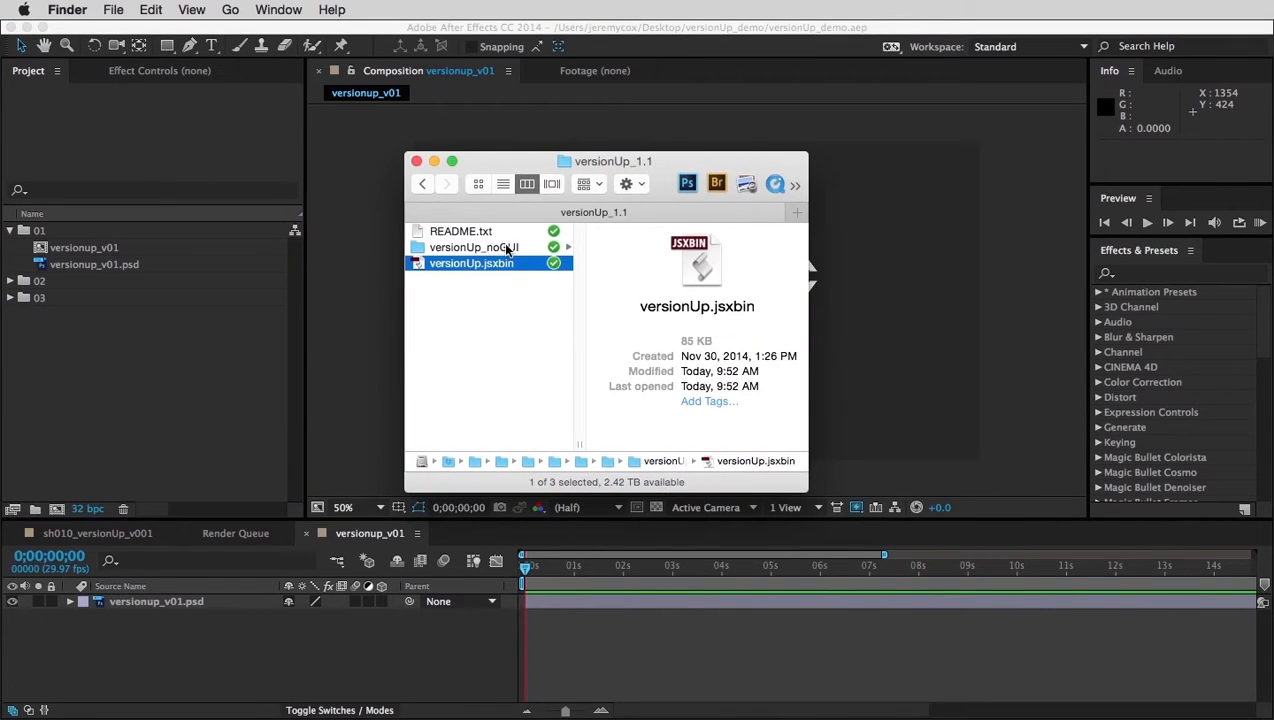
{"action": "left_click", "coordinate": [512, 302]}
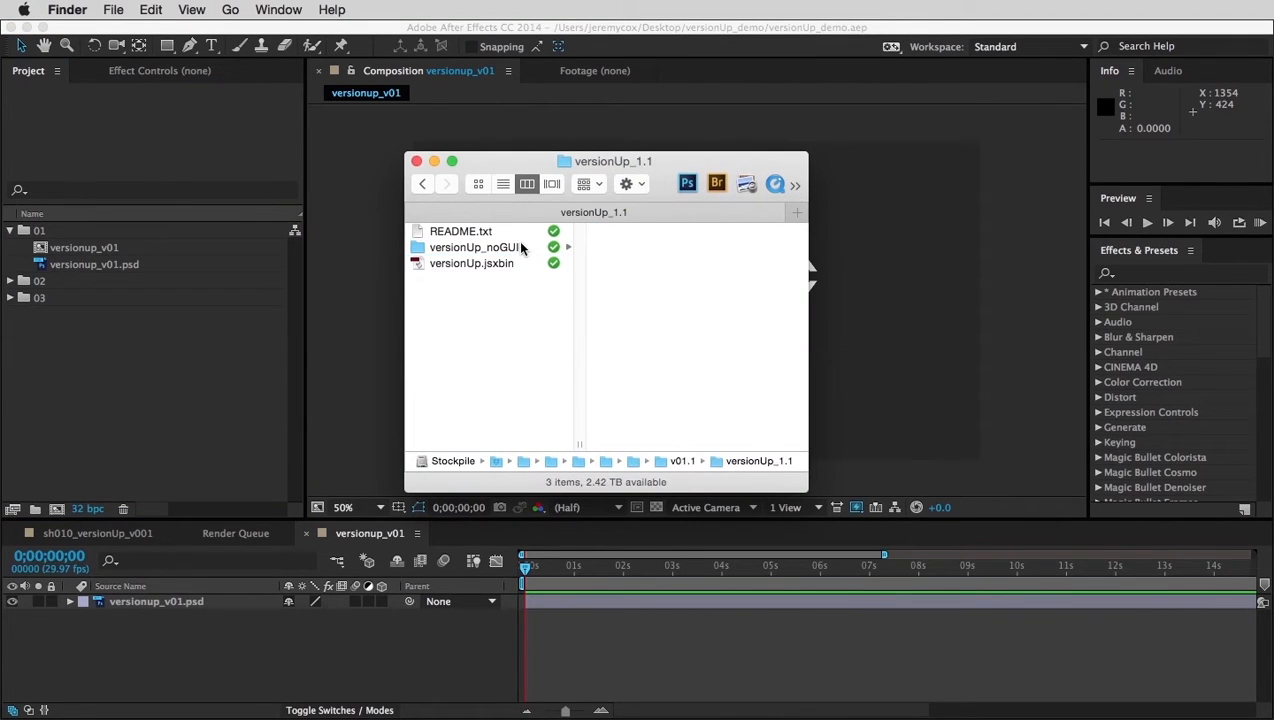
{"action": "left_click", "coordinate": [522, 249]}
{"action": "left_click_drag", "start_coordinate": [660, 394], "coordinate": [587, 236]}
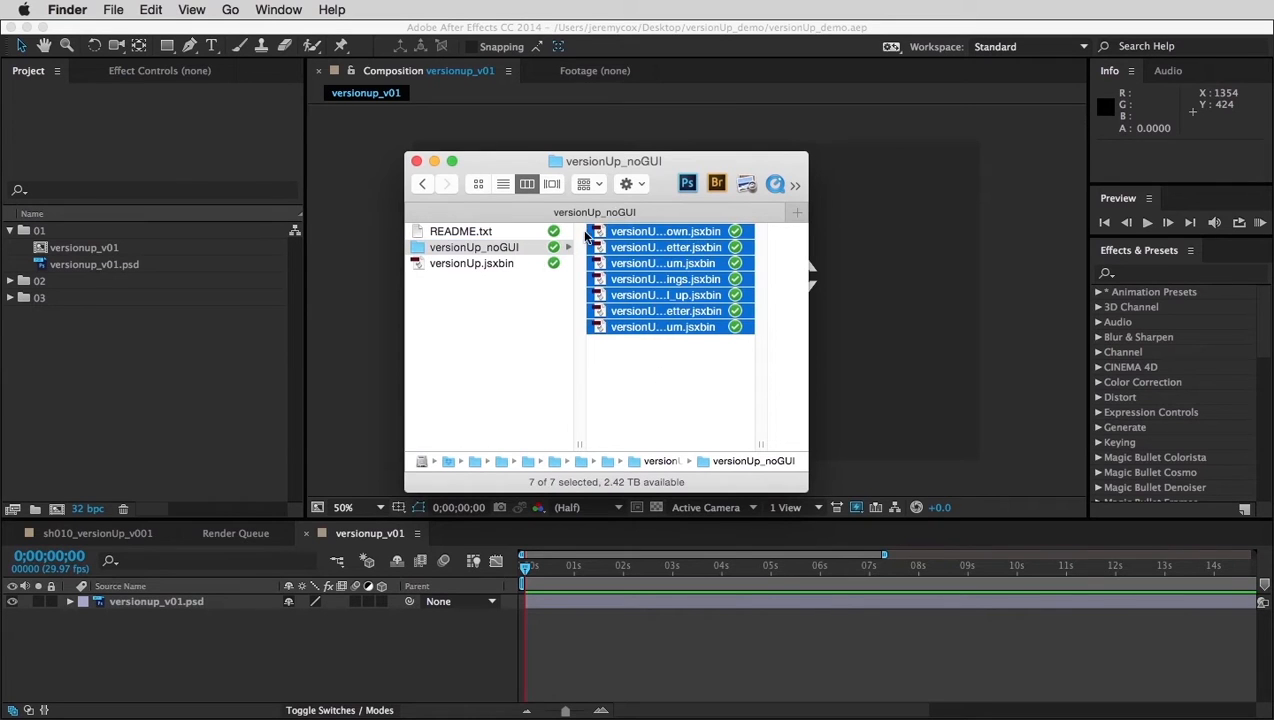
{"action": "left_click", "coordinate": [637, 373]}
{"action": "key", "text": "super+a"}
{"action": "left_click", "coordinate": [655, 390]}
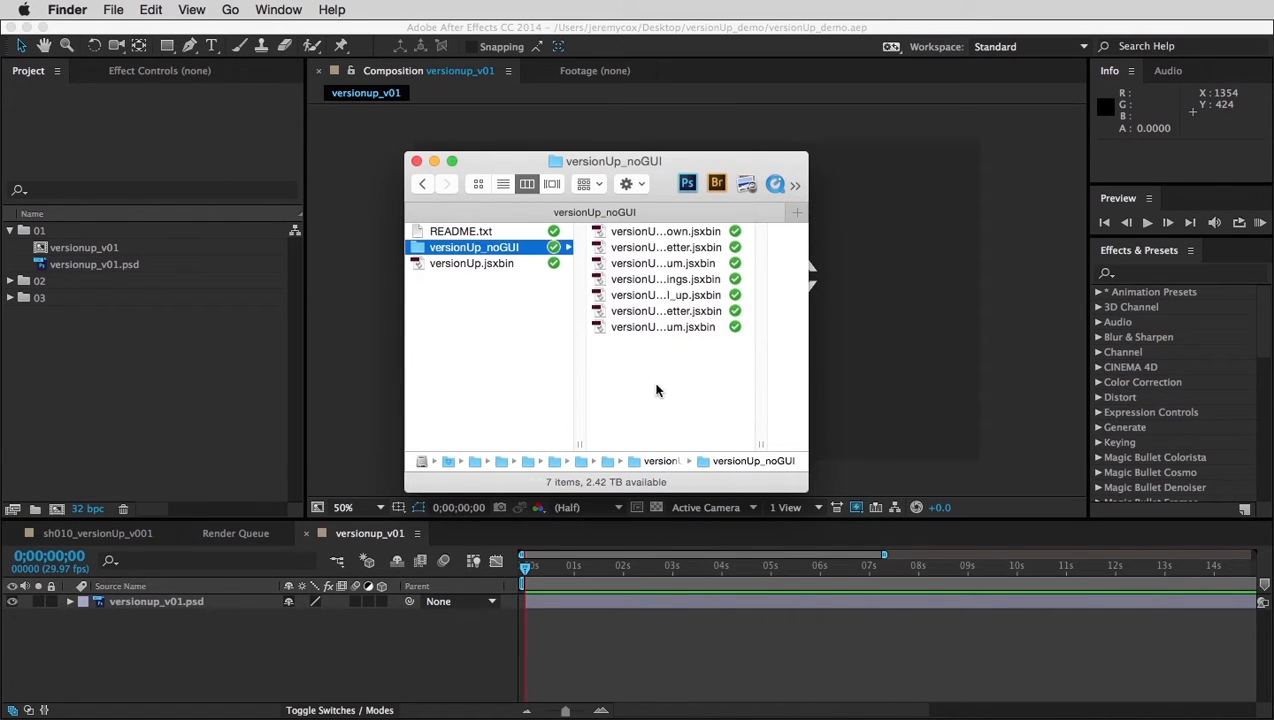
{"action": "key", "text": "super+a"}
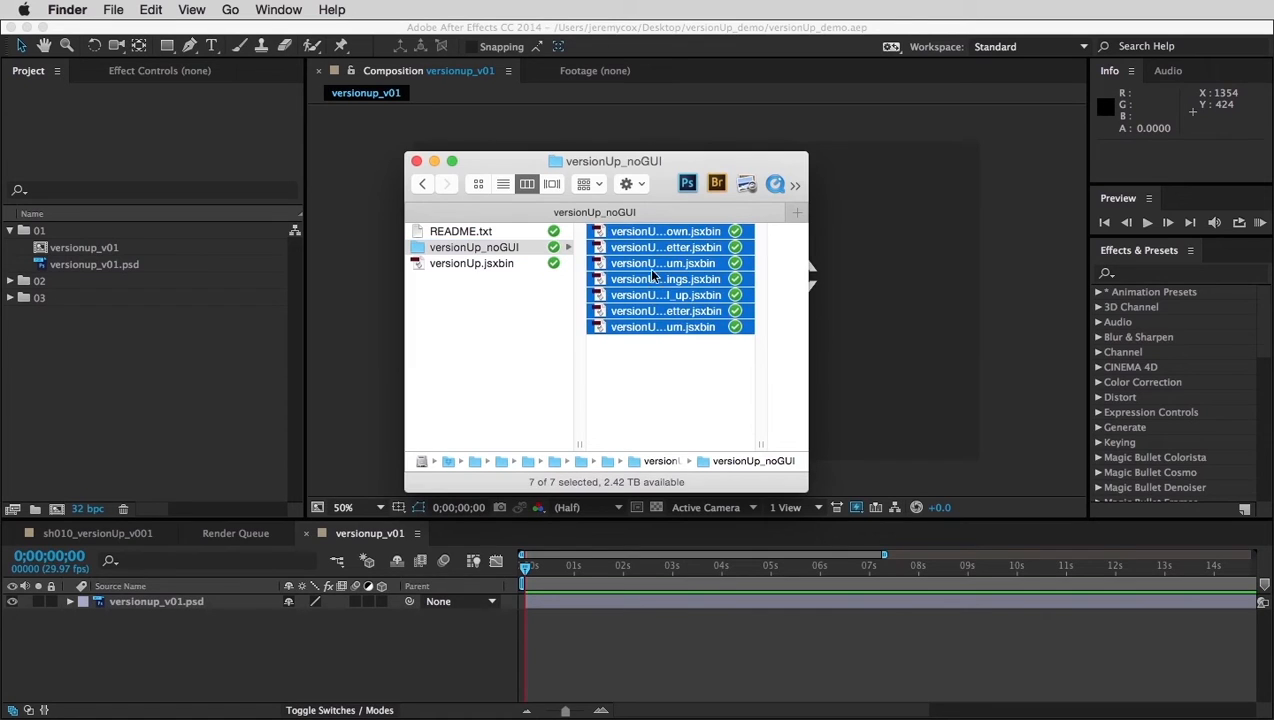
{"action": "left_click", "coordinate": [656, 366]}
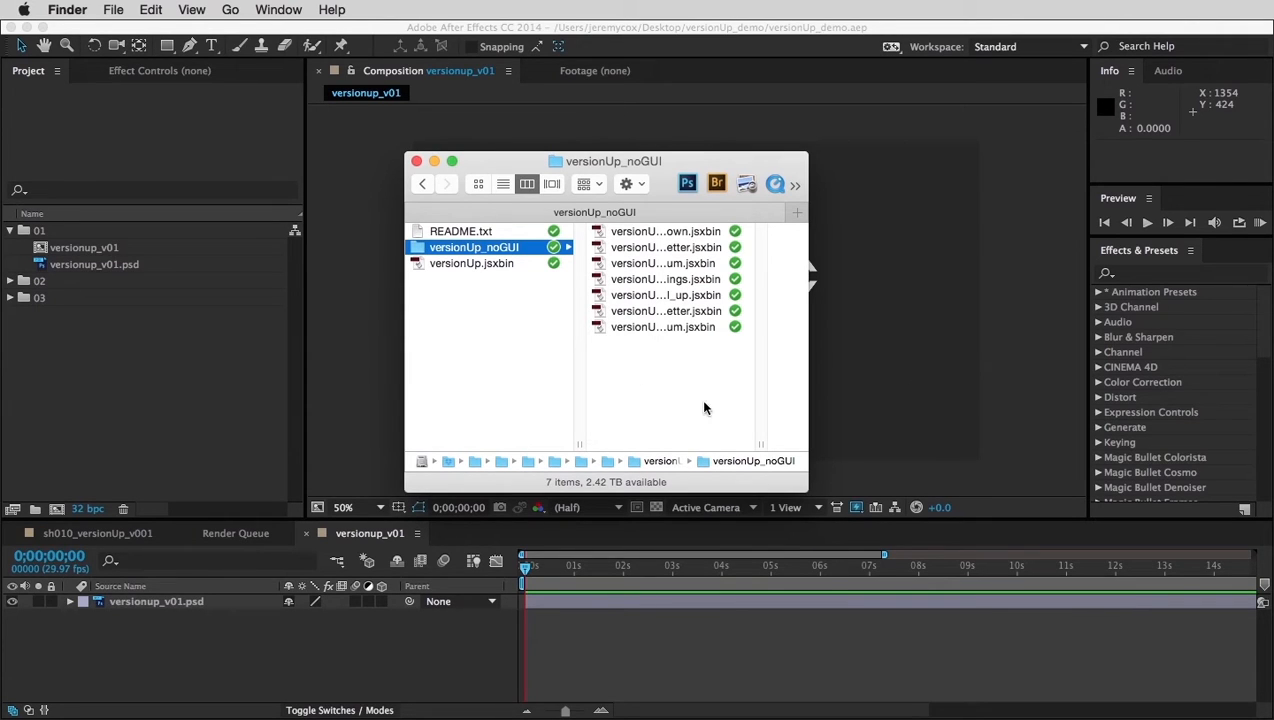
{"action": "left_click_drag", "start_coordinate": [704, 408], "coordinate": [711, 225]}
{"action": "left_click", "coordinate": [745, 407]}
Step: Copy all the script files from versionUp_noGUI into the Scripts folder of Adobe After Effects CC 2014
{"action": "left_click_drag", "start_coordinate": [1270, 360], "coordinate": [545, 145]}
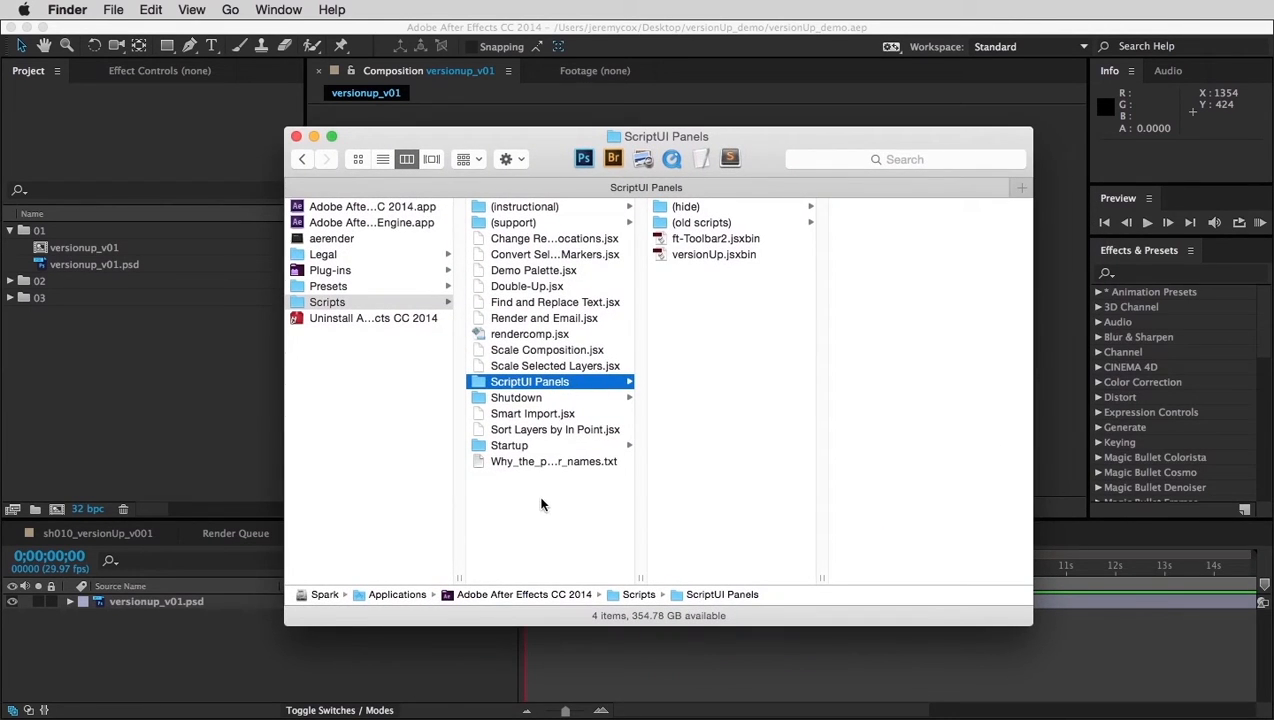
{"action": "left_click", "coordinate": [418, 303]}
{"action": "left_click_drag", "start_coordinate": [545, 154], "coordinate": [457, 198]}
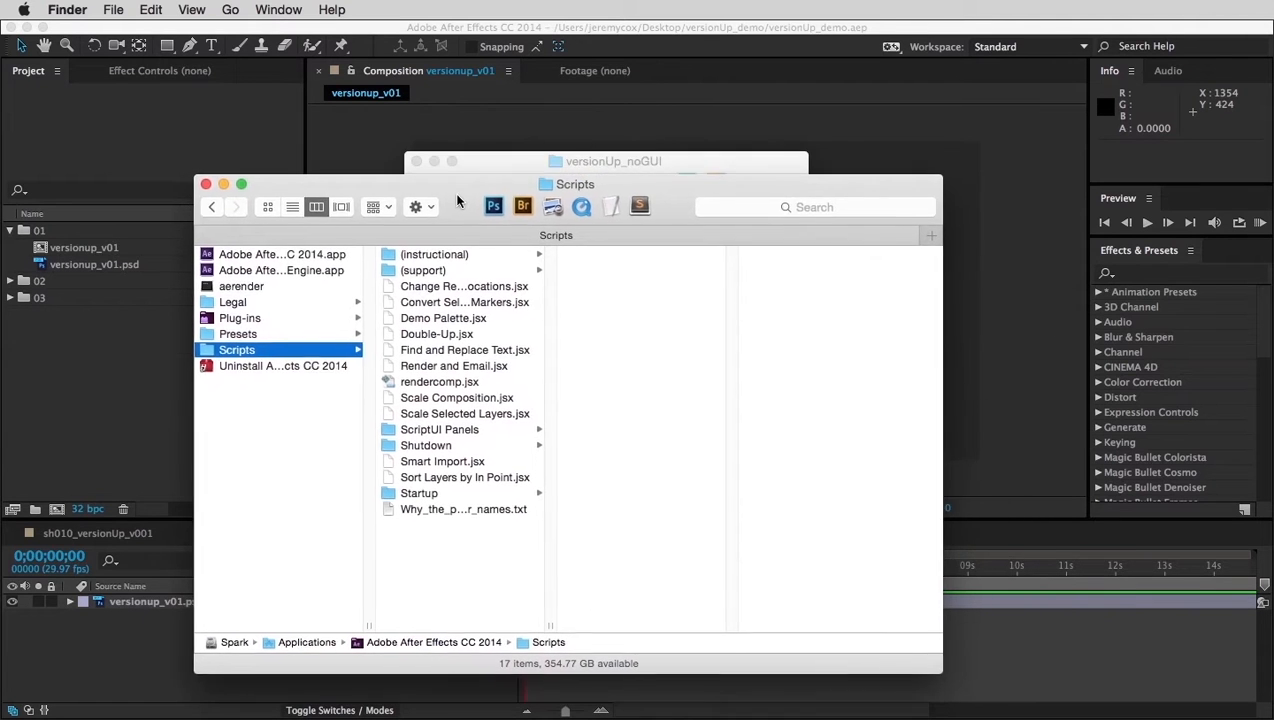
{"action": "left_click_drag", "start_coordinate": [660, 165], "coordinate": [812, 91]}
{"action": "left_click_drag", "start_coordinate": [848, 280], "coordinate": [836, 152]}
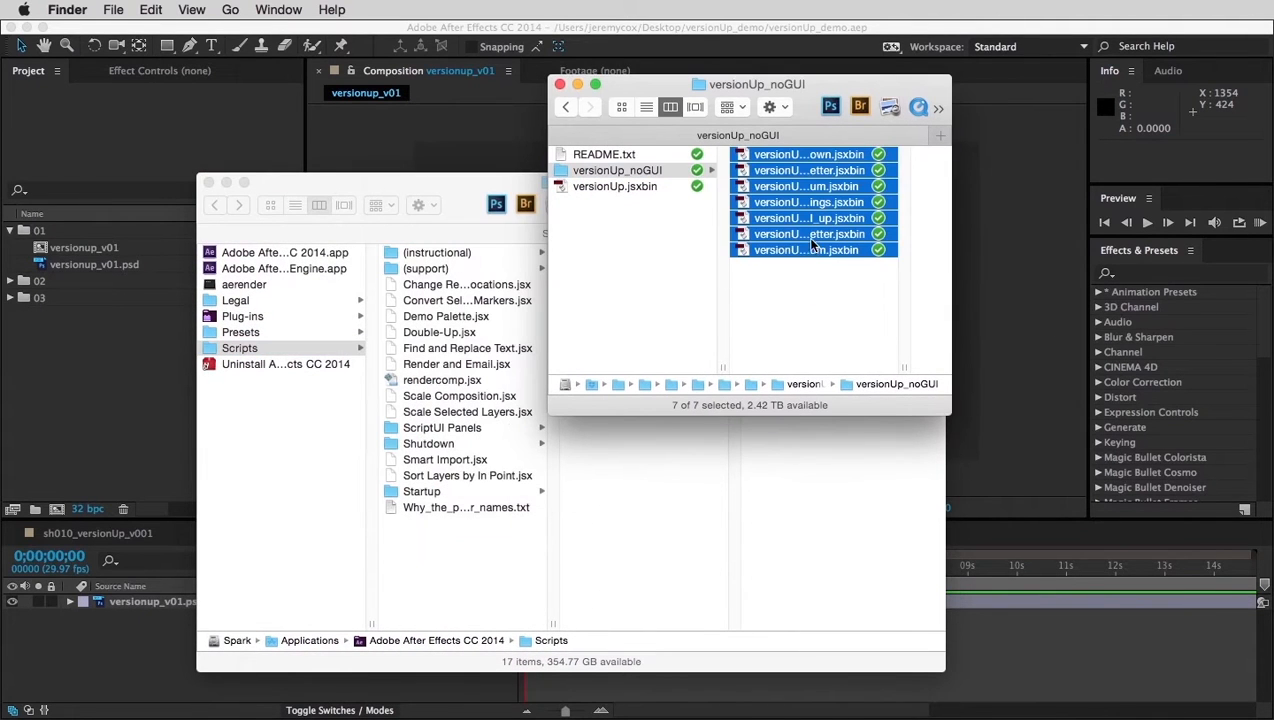
{"action": "left_click_drag", "start_coordinate": [810, 248], "coordinate": [480, 607]}
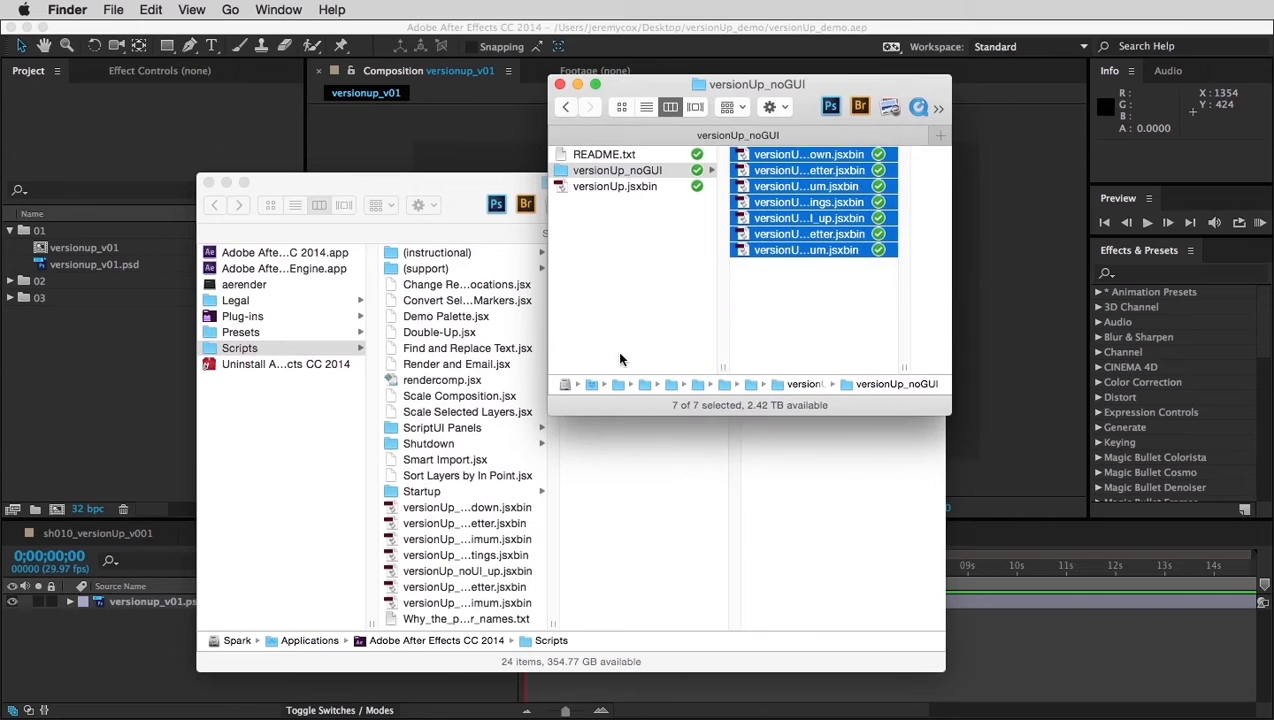
Step: Check the copied versionUp scripts in the Scripts folder, and look through the script list in After Effects
{"action": "left_click", "coordinate": [578, 432]}
{"action": "left_click_drag", "start_coordinate": [467, 204], "coordinate": [492, 122]}
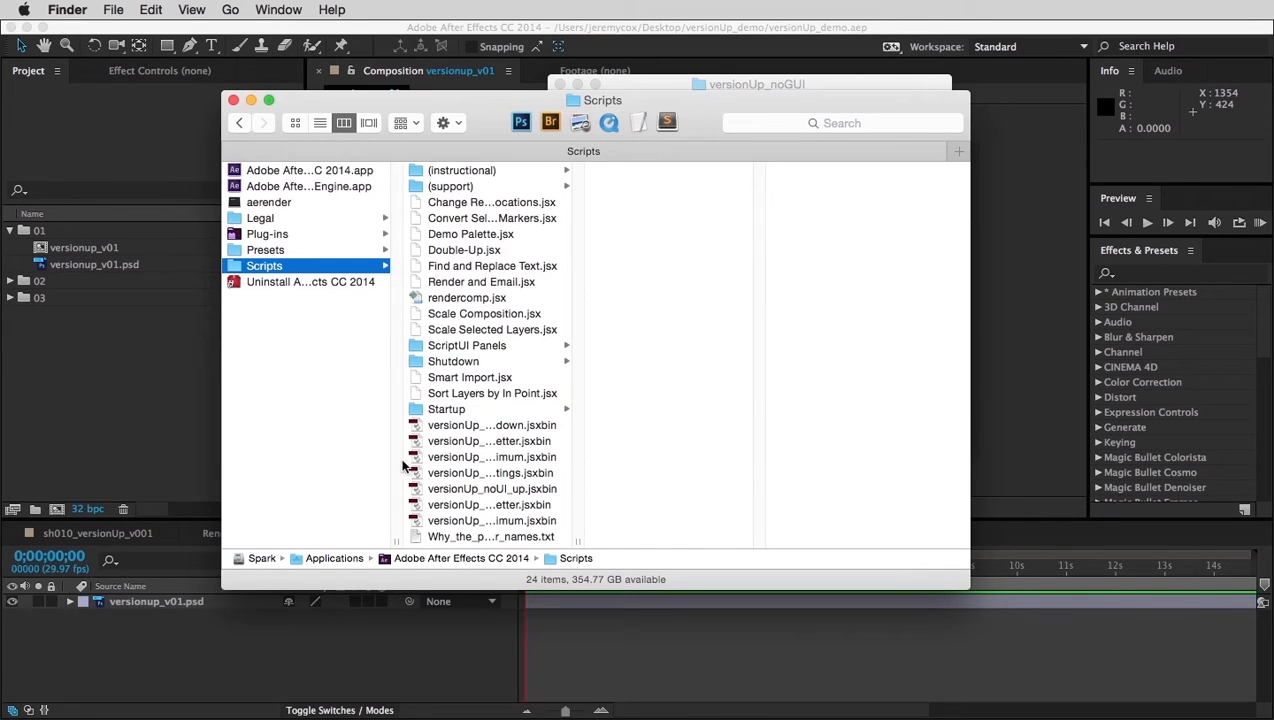
{"action": "left_click", "coordinate": [489, 424]}
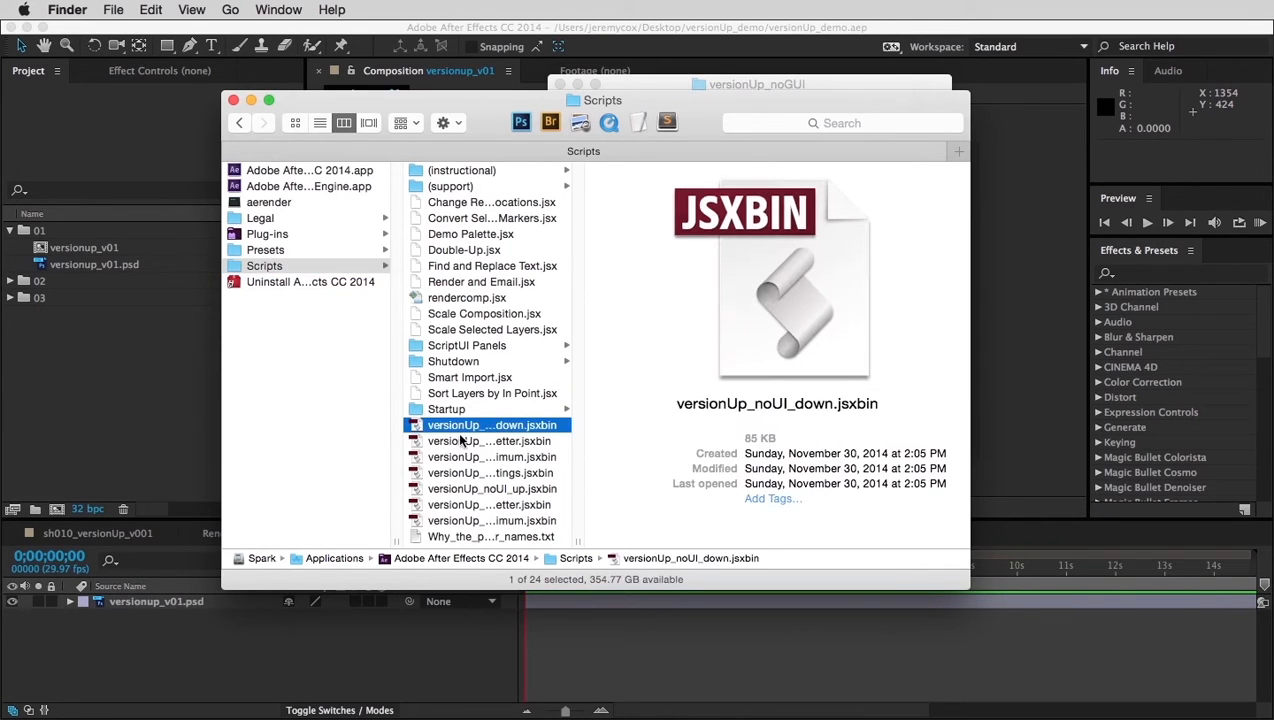
{"action": "left_click", "coordinate": [179, 432]}
{"action": "left_click", "coordinate": [151, 10]}
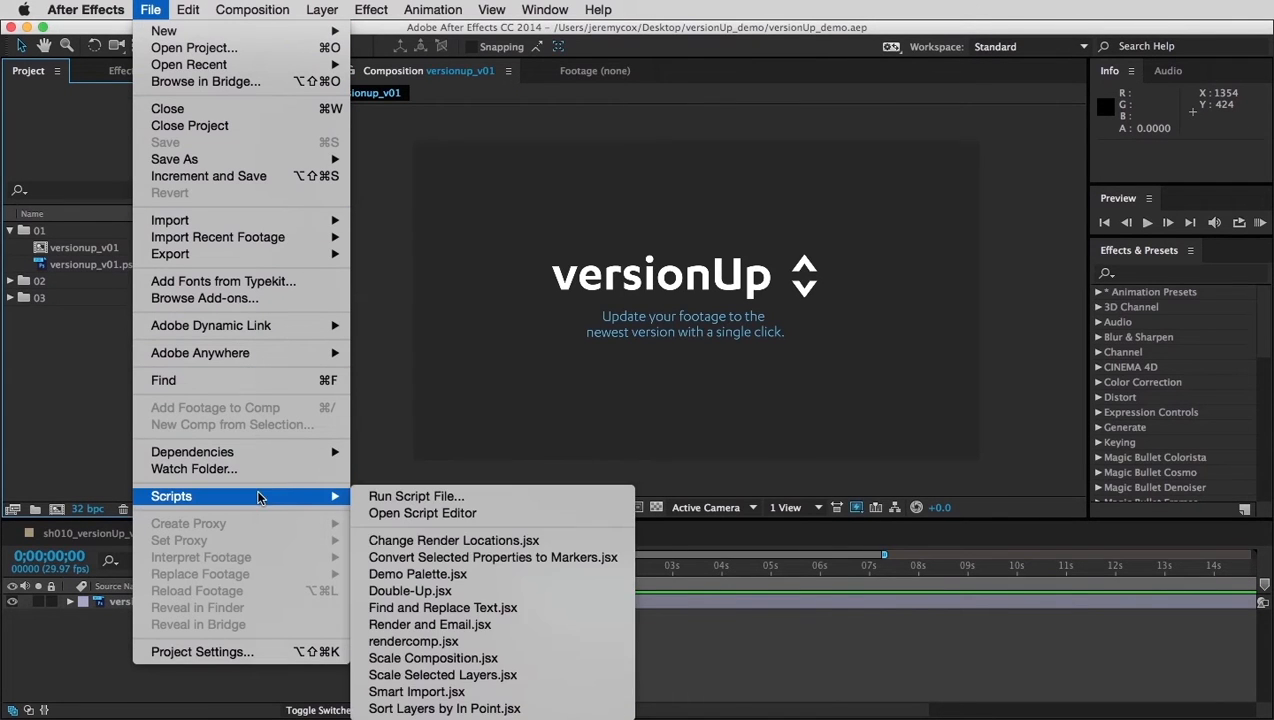
{"action": "left_click", "coordinate": [130, 396]}
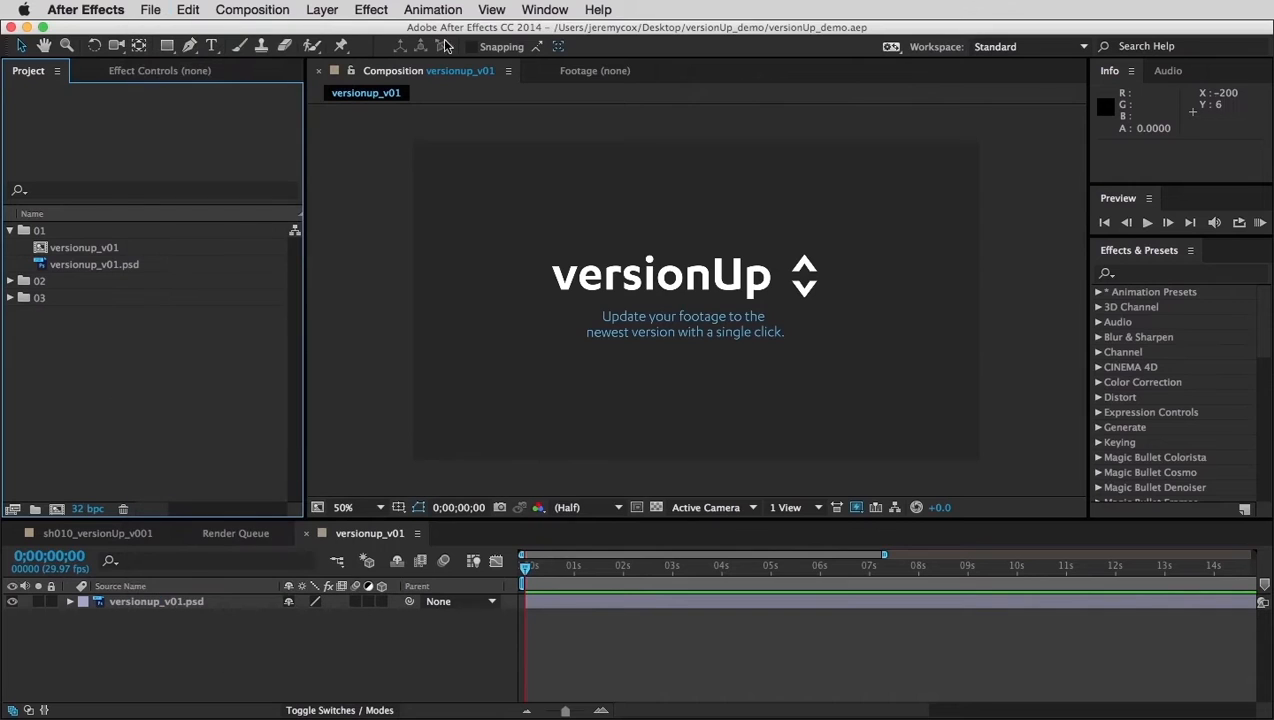
Step: Show the ft-Toolbar2 panel and add a new toolbar in its editor
{"action": "left_click", "coordinate": [544, 10]}
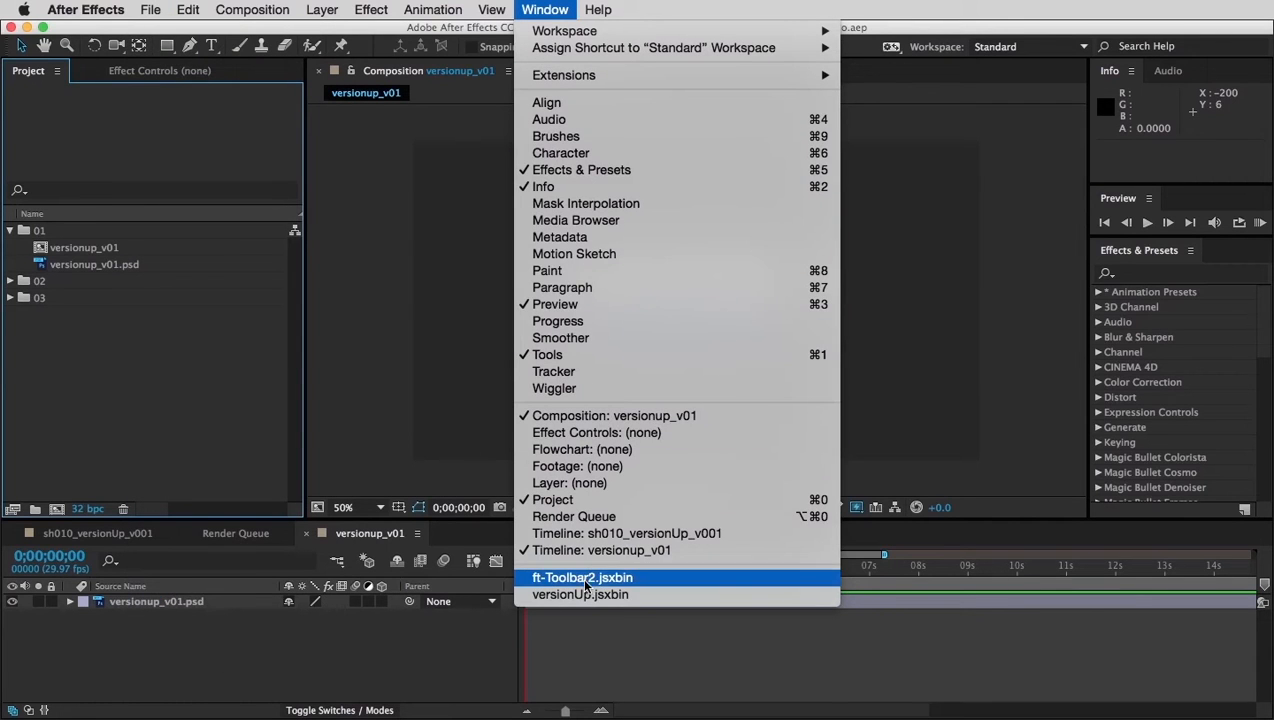
{"action": "left_click", "coordinate": [537, 587]}
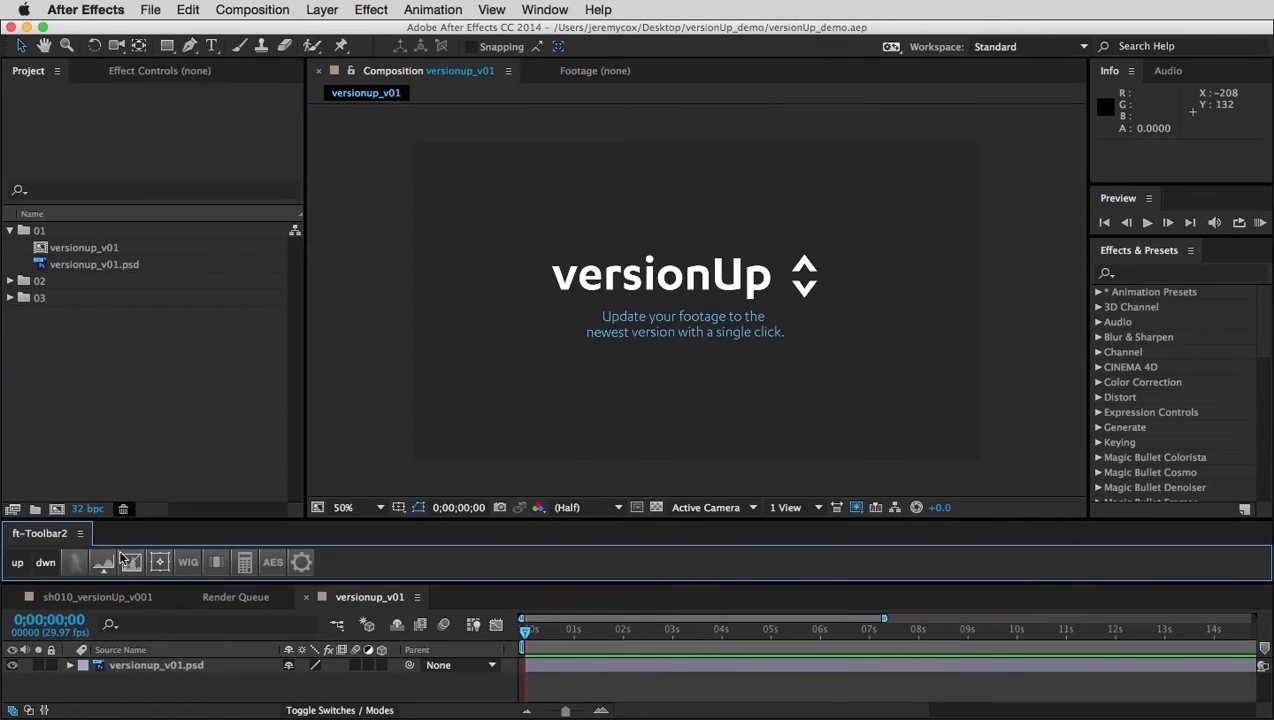
{"action": "left_click", "coordinate": [302, 565]}
{"action": "left_click_drag", "start_coordinate": [1041, 280], "coordinate": [519, 7]}
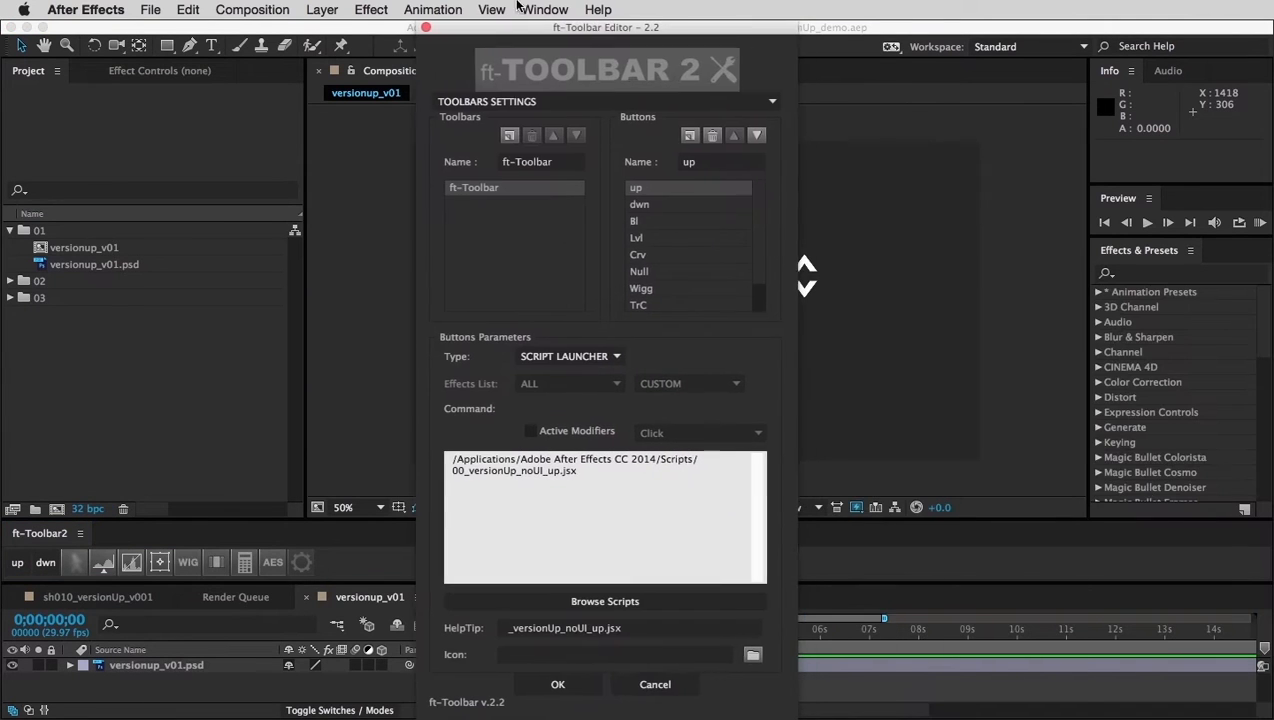
{"action": "left_click", "coordinate": [507, 136]}
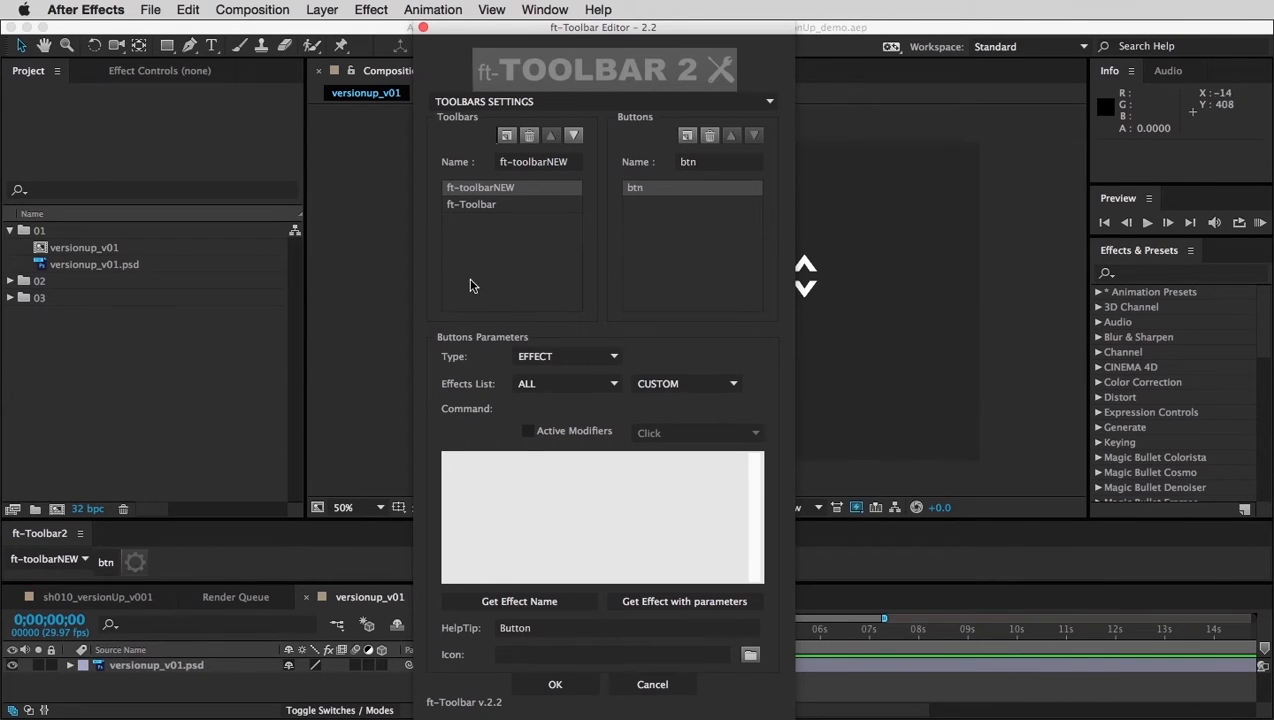
Step: Rename the new toolbar's button to "up" and set its type to SCRIPT LAUNCHER
{"action": "left_click", "coordinate": [705, 161]}
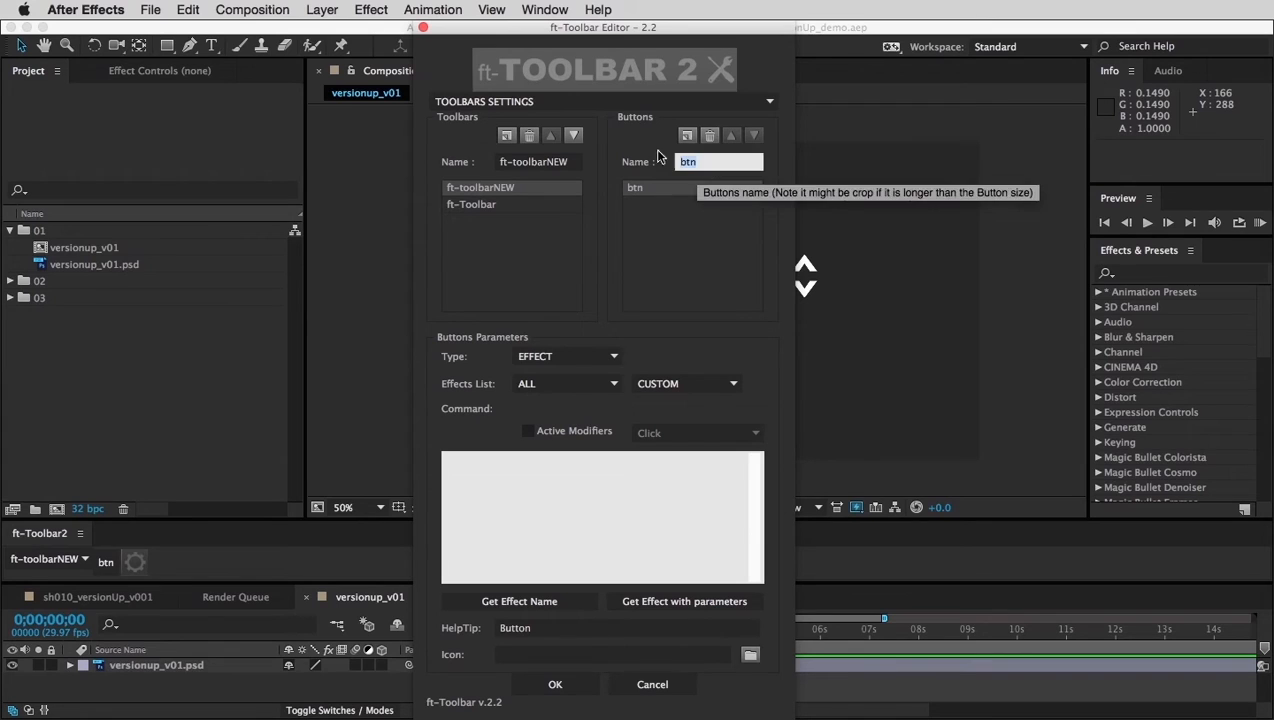
{"action": "type", "text": "up"}
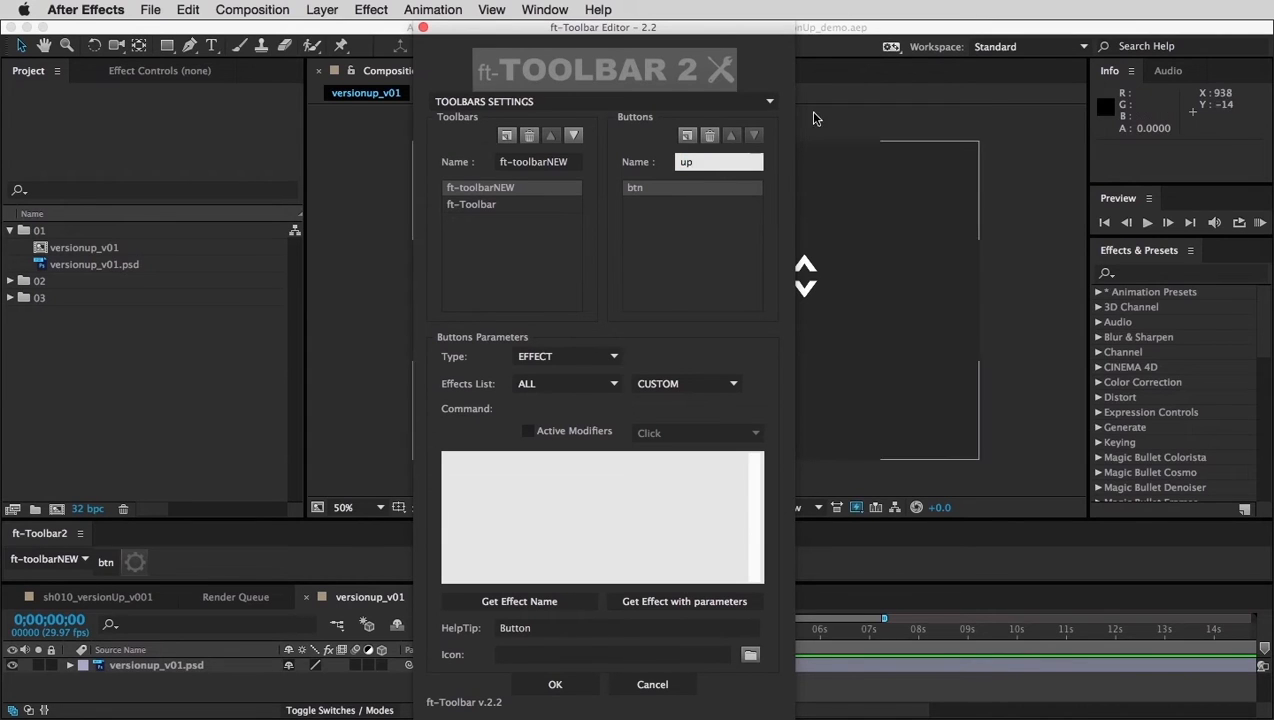
{"action": "left_click", "coordinate": [670, 227]}
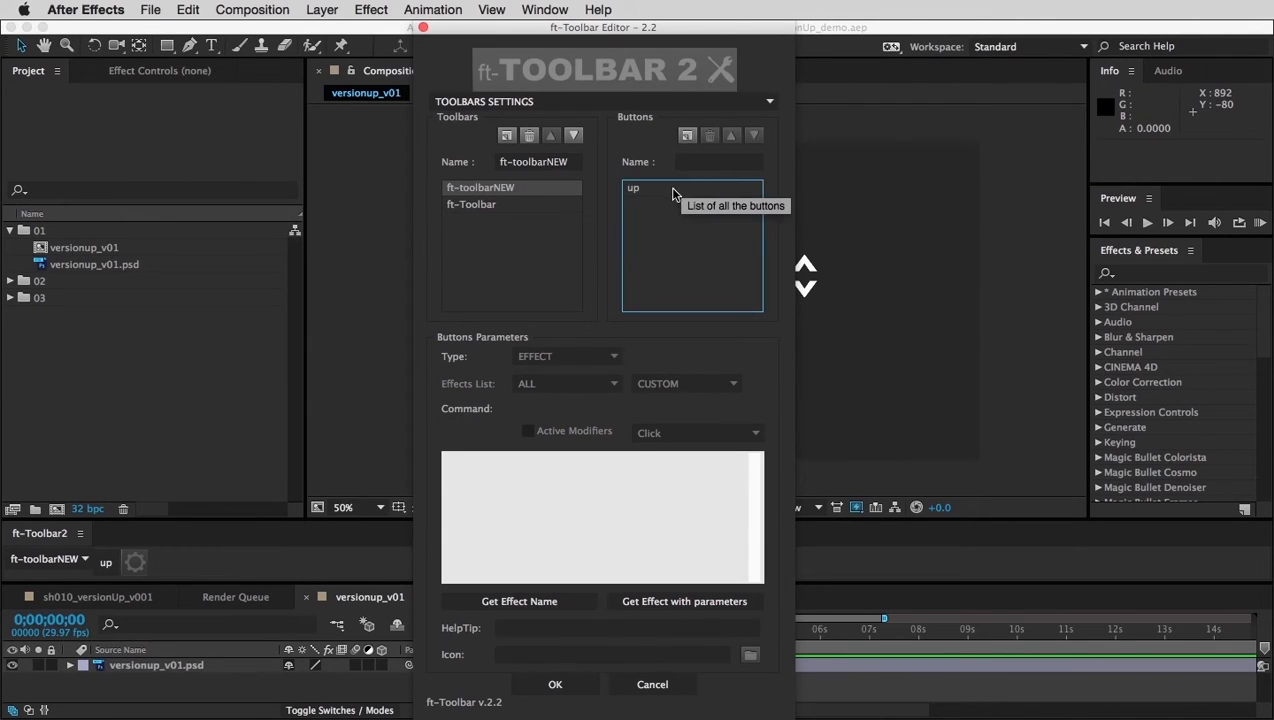
{"action": "left_click", "coordinate": [636, 190]}
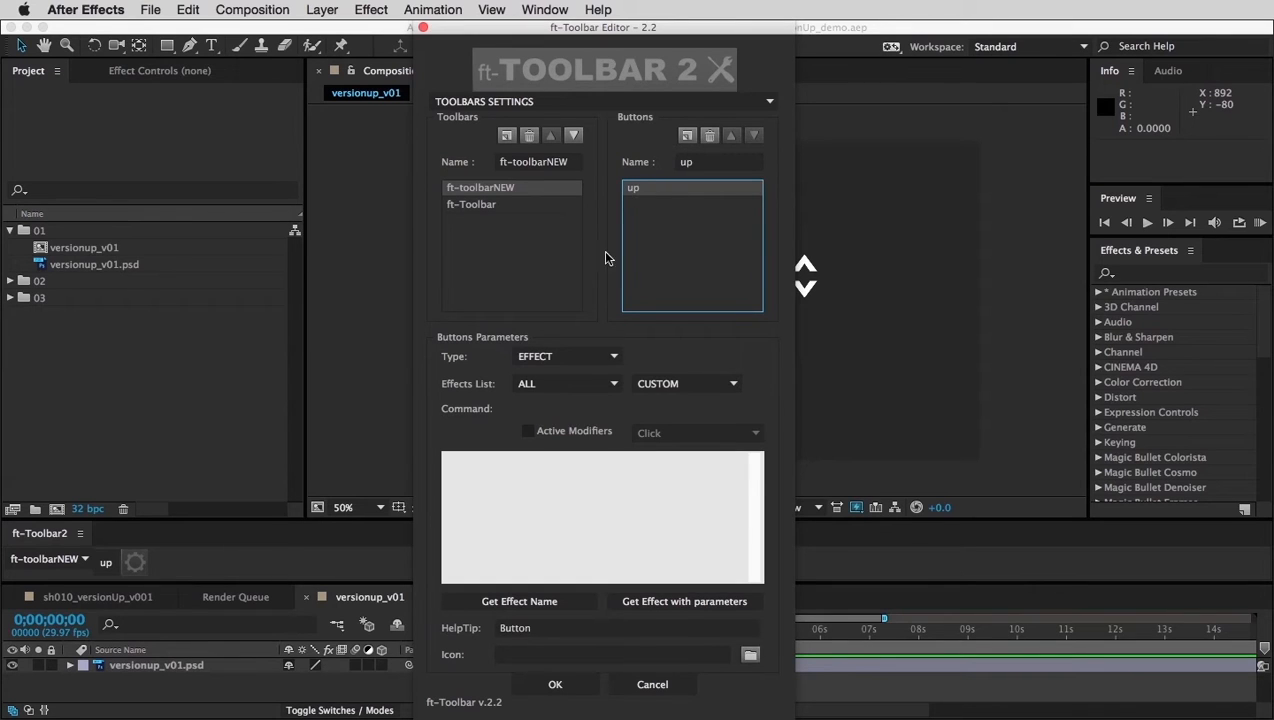
{"action": "left_click", "coordinate": [553, 358]}
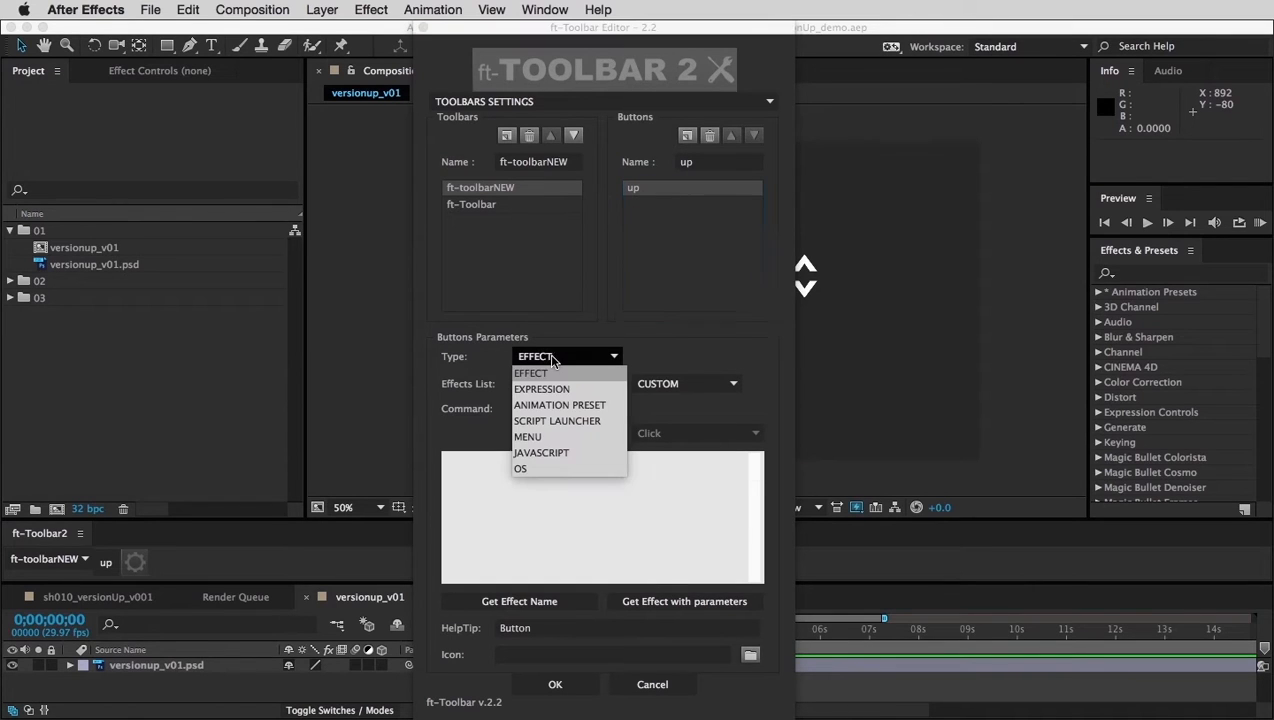
{"action": "left_click", "coordinate": [556, 421]}
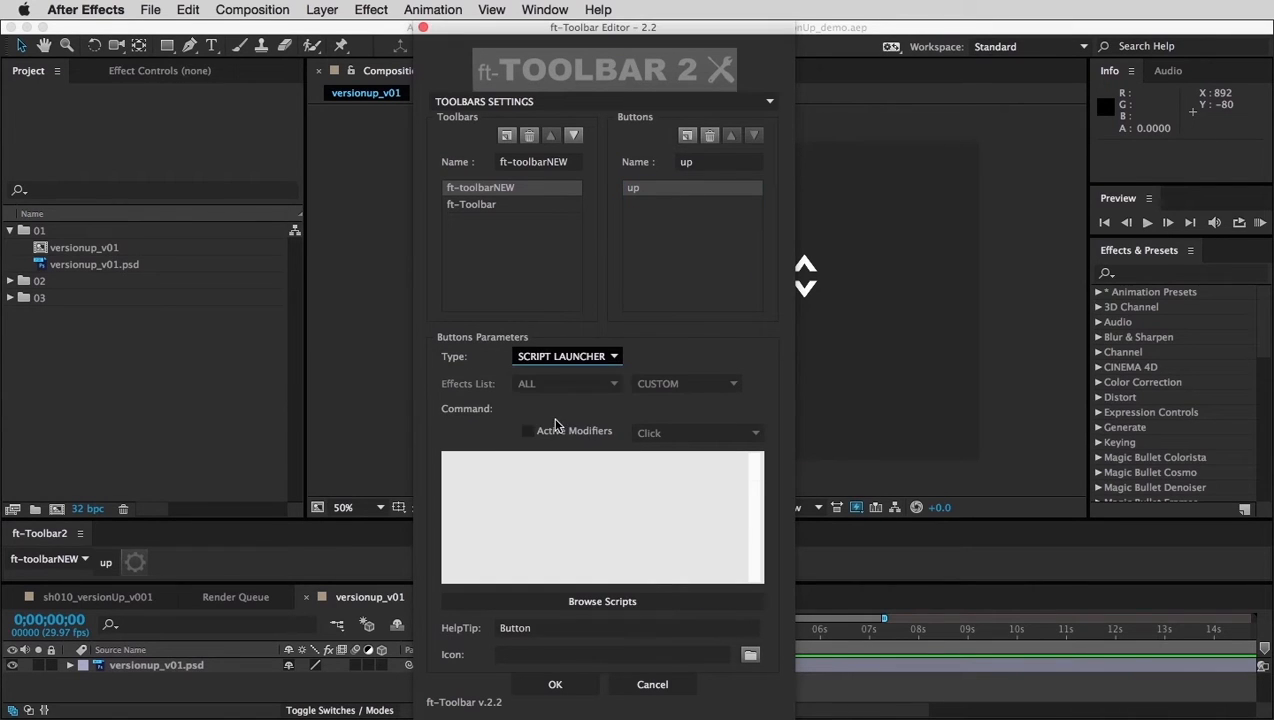
Step: Assign the script versionUp_noUI_up.jsxbin from the Scripts folder to the "up" button
{"action": "left_click", "coordinate": [567, 602]}
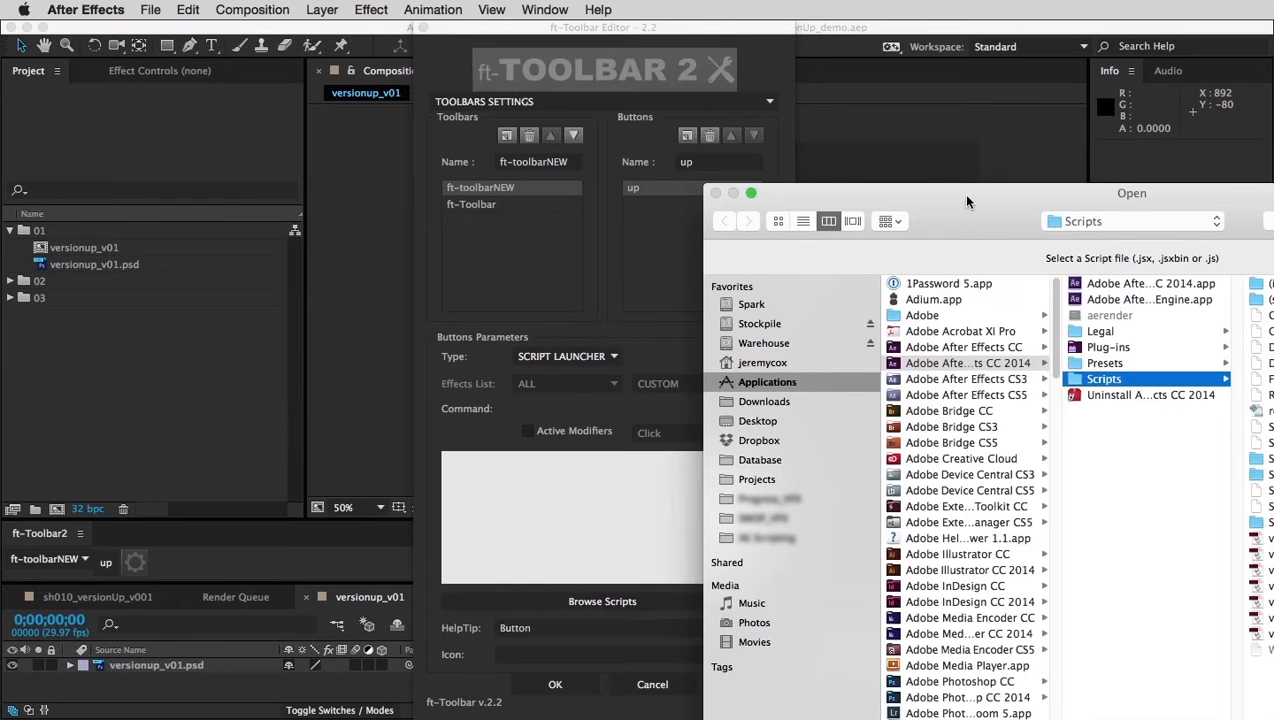
{"action": "left_click_drag", "start_coordinate": [963, 194], "coordinate": [465, 85]}
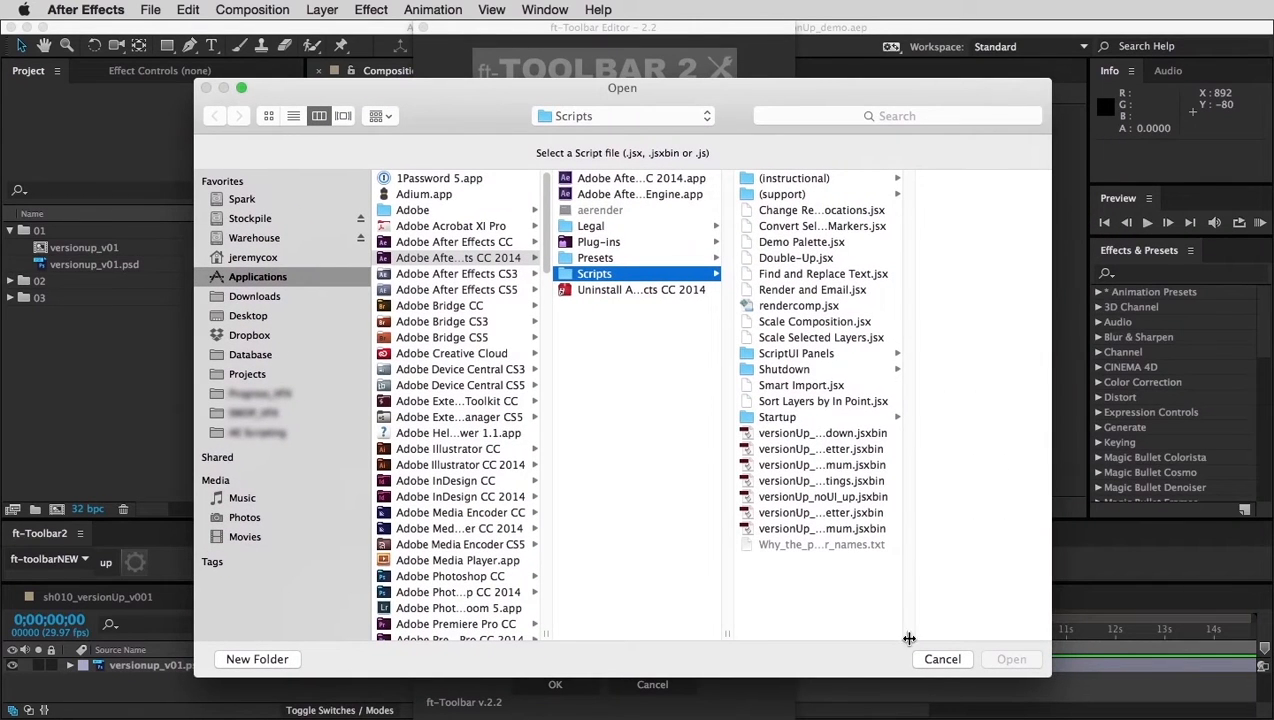
{"action": "left_click_drag", "start_coordinate": [909, 638], "coordinate": [1030, 580]}
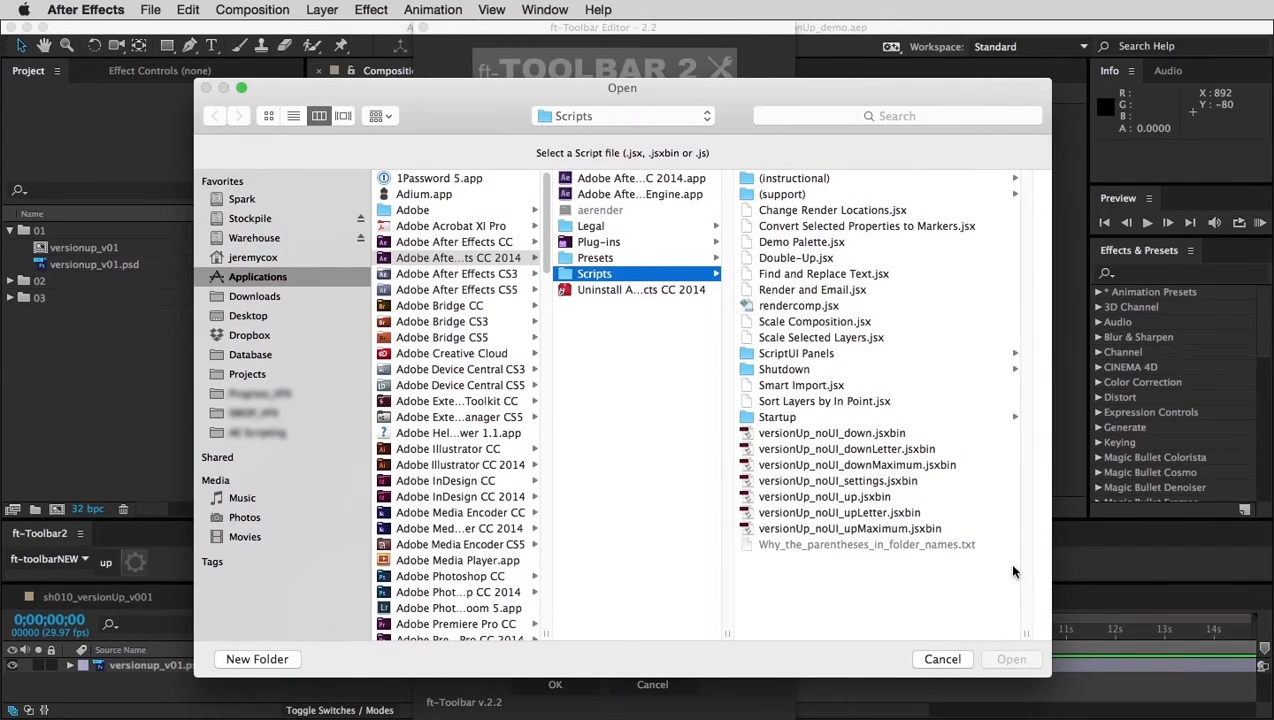
{"action": "left_click", "coordinate": [848, 497]}
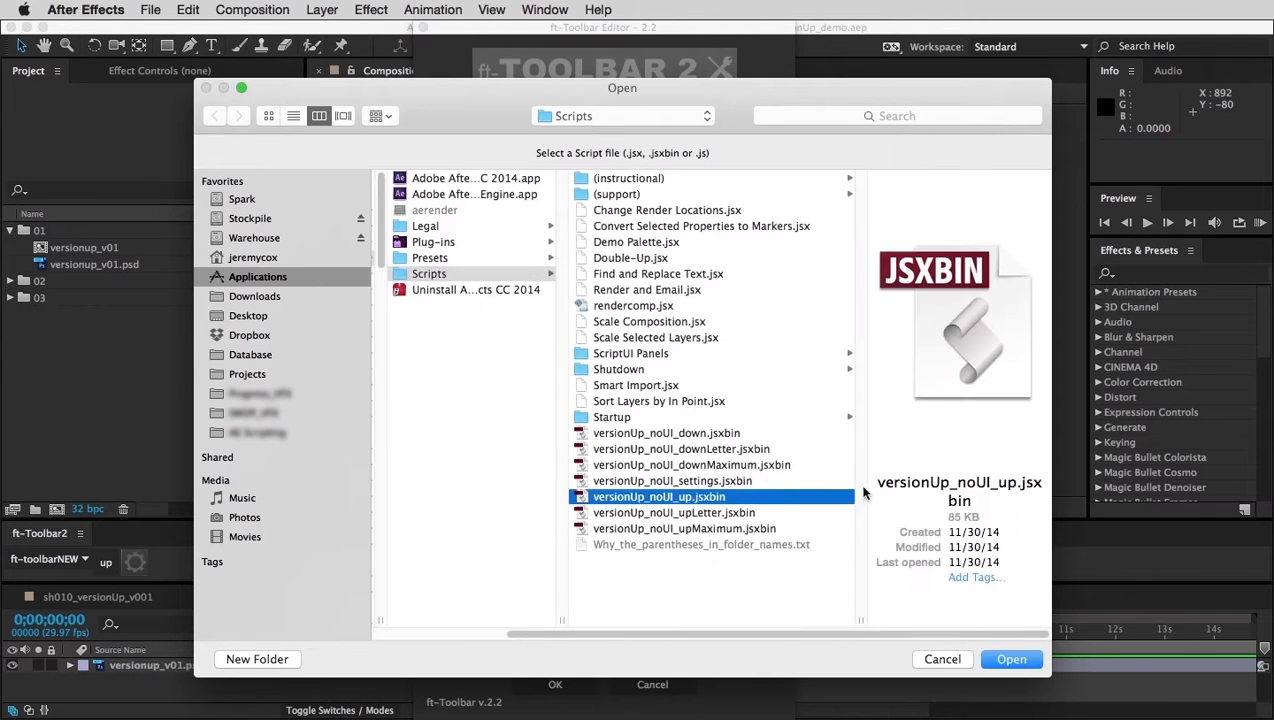
{"action": "left_click", "coordinate": [1005, 659]}
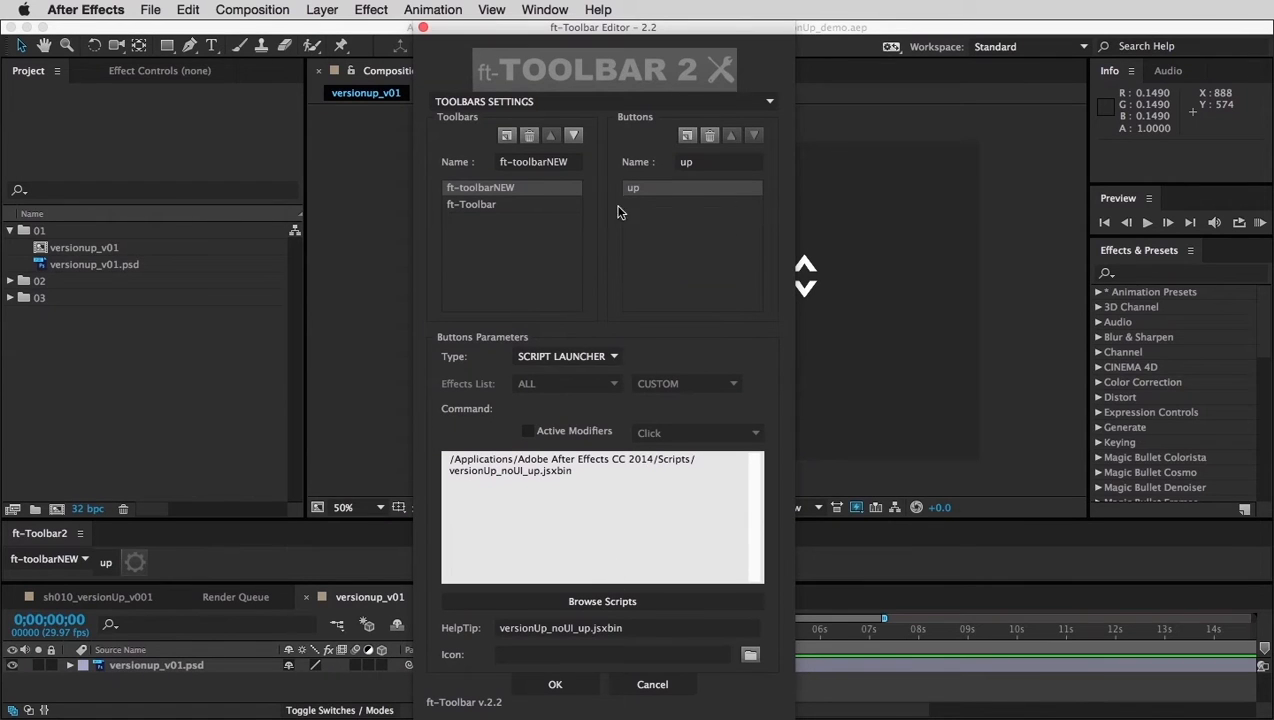
Step: Add a second button named "dwn" to the new toolbar and set its type to SCRIPT LAUNCHER
{"action": "left_click", "coordinate": [687, 135]}
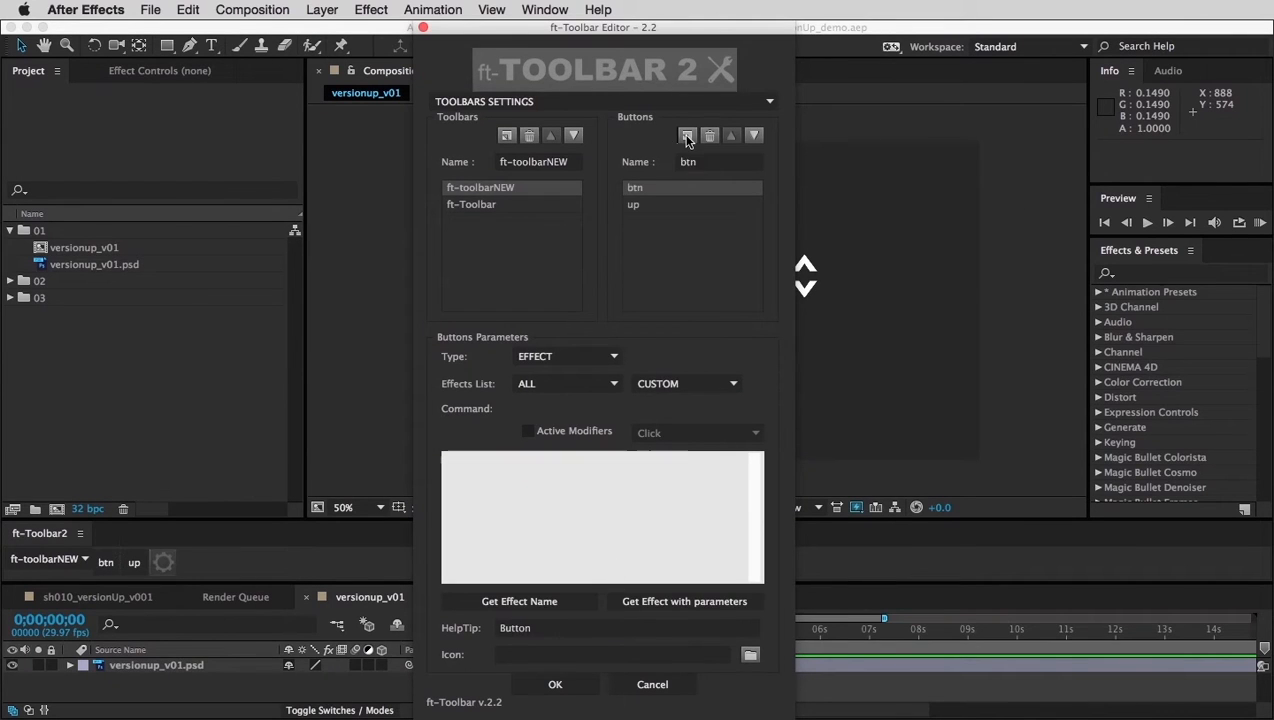
{"action": "left_click", "coordinate": [711, 163]}
{"action": "type", "text": "dwn"}
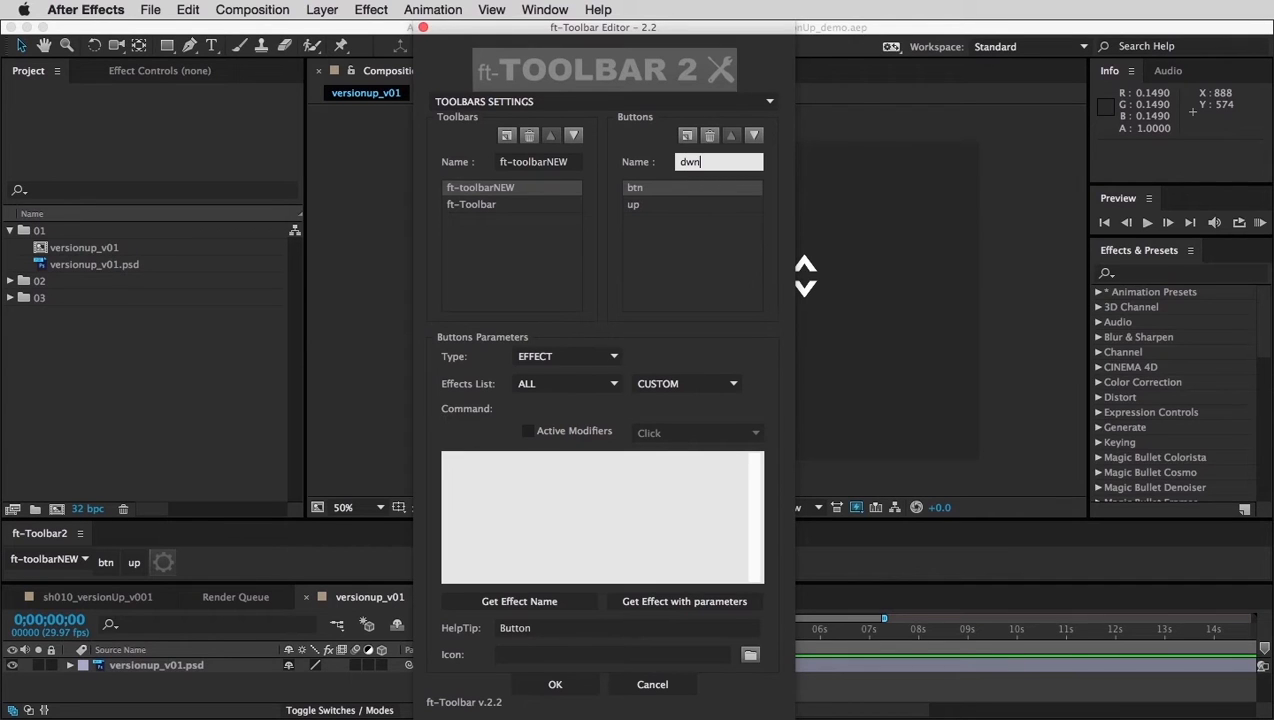
{"action": "left_click", "coordinate": [559, 360]}
{"action": "left_click", "coordinate": [563, 410]}
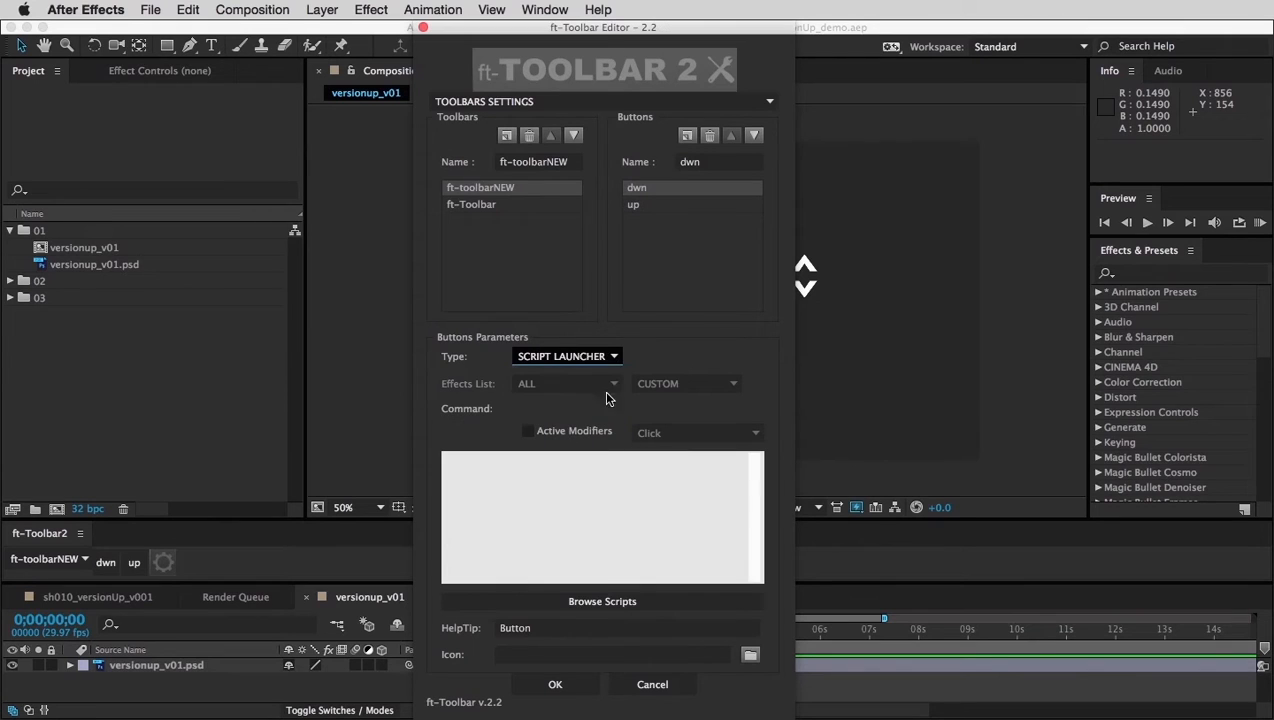
Step: Assign the script versionUp_noUI_down.jsxbin from the Scripts folder to the "dwn" button
{"action": "left_click", "coordinate": [602, 601]}
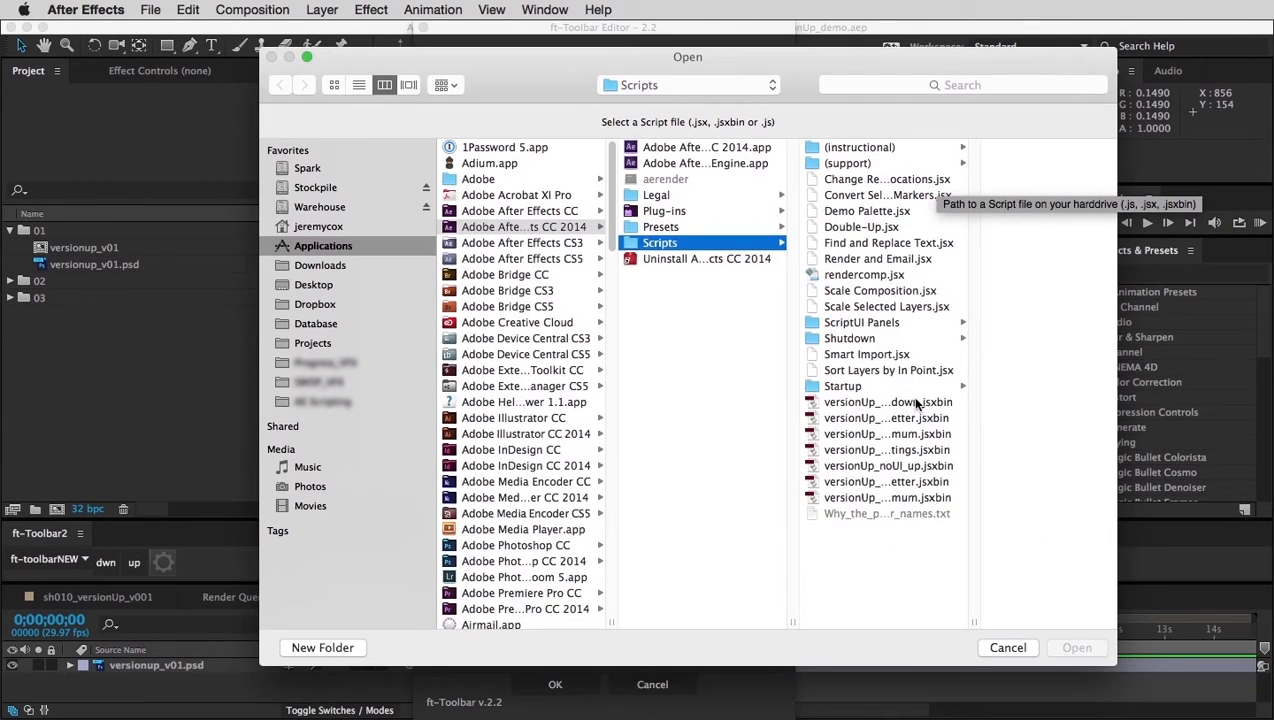
{"action": "left_click", "coordinate": [916, 402]}
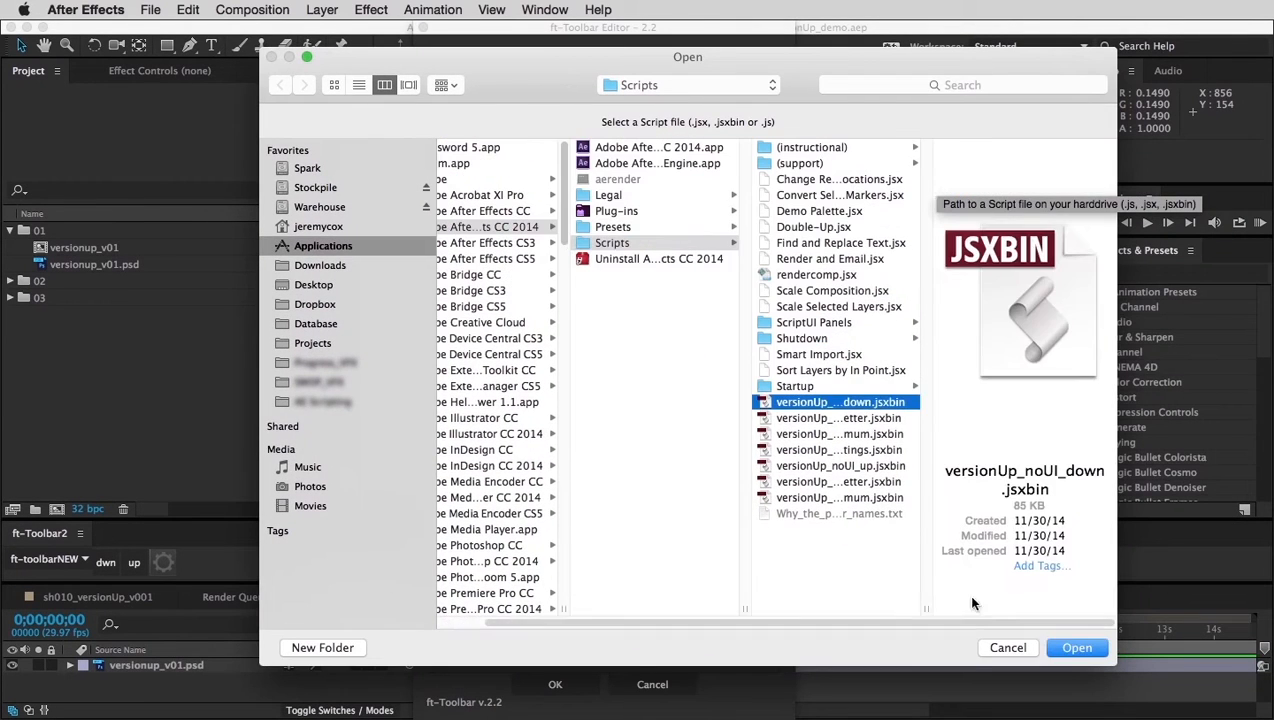
{"action": "left_click", "coordinate": [1073, 655]}
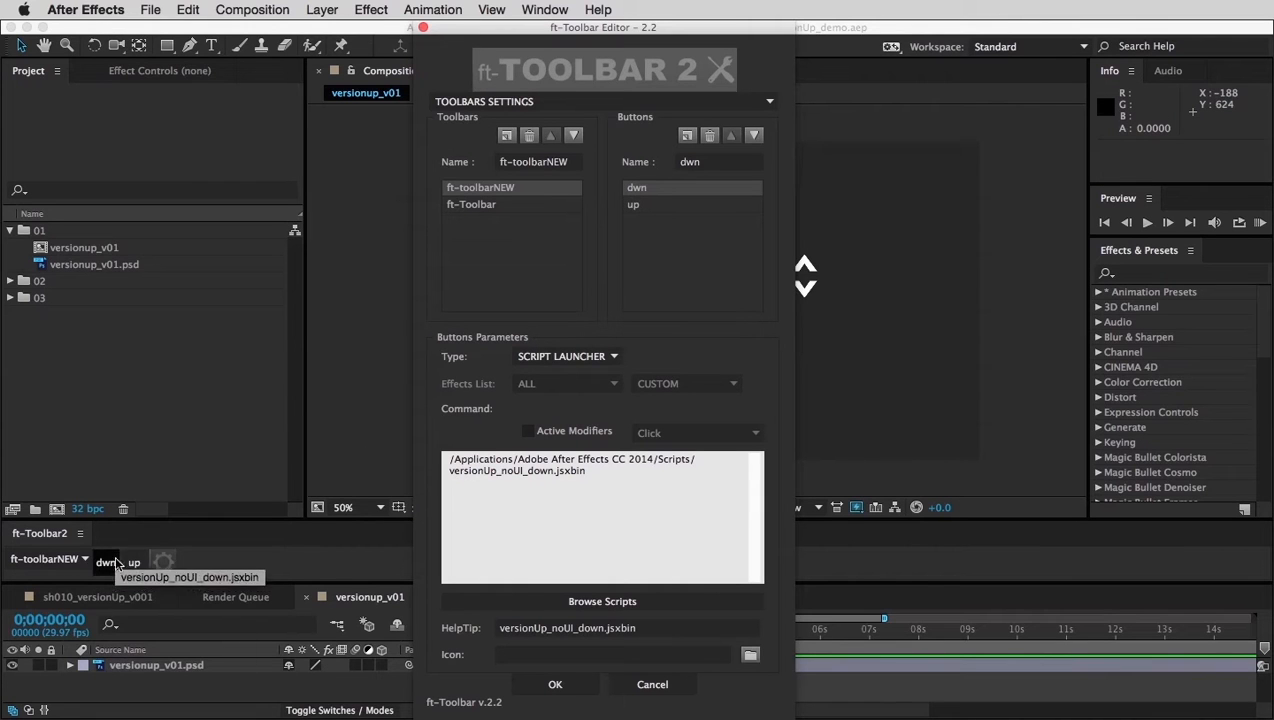
Step: Save the toolbar setup and test its buttons on versionup_v01.psd, stepping up to v04 and back down to v01
{"action": "left_click", "coordinate": [555, 684]}
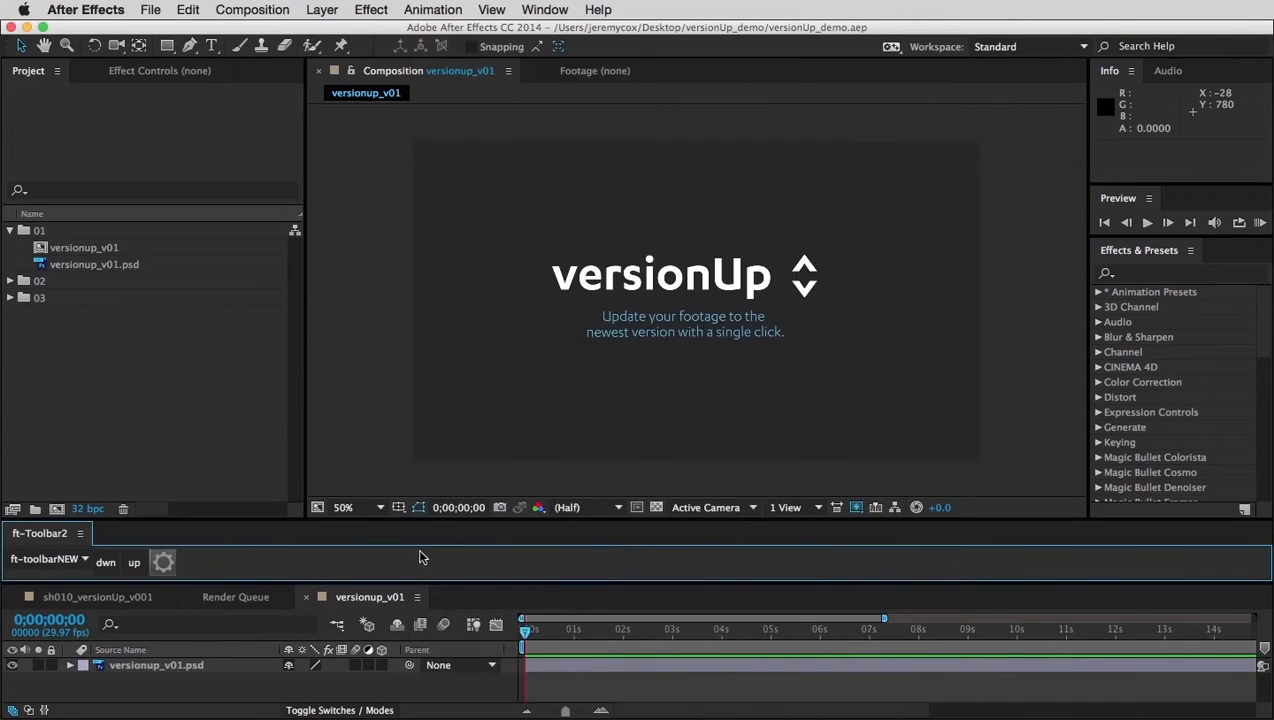
{"action": "left_click", "coordinate": [104, 265]}
{"action": "left_click", "coordinate": [134, 562]}
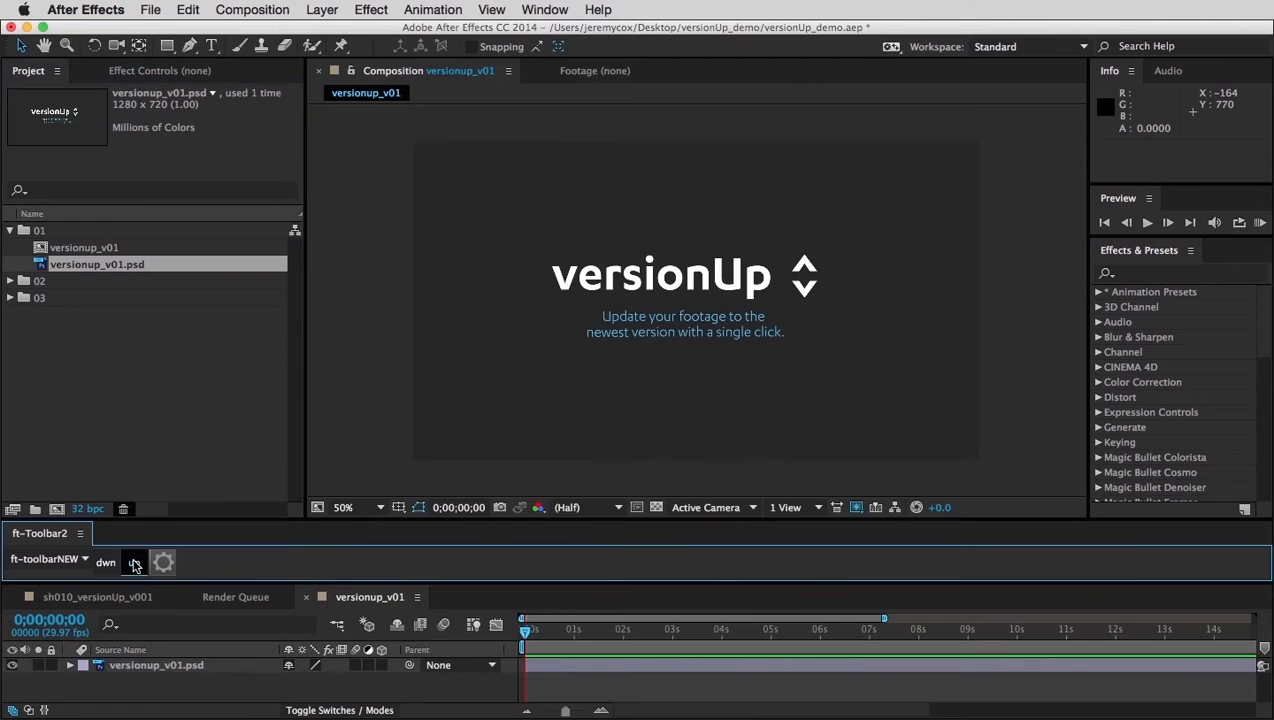
{"action": "left_click", "coordinate": [134, 562]}
{"action": "left_click", "coordinate": [134, 562]}
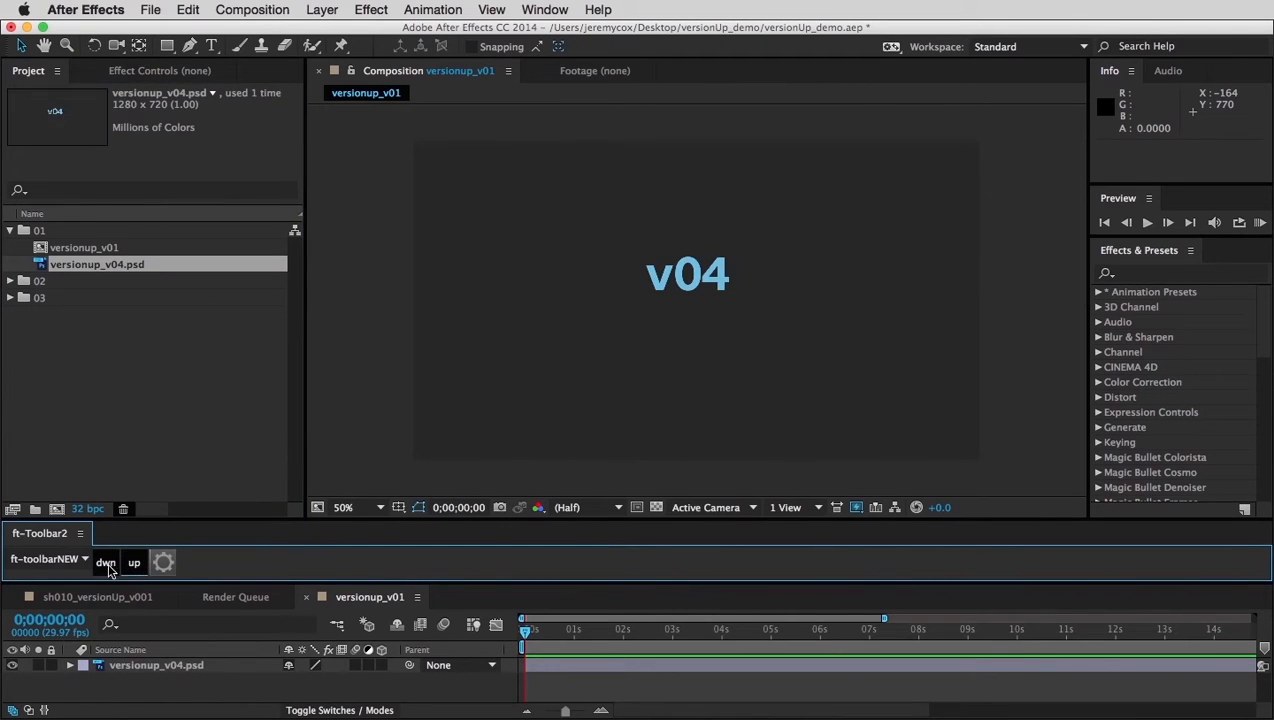
{"action": "left_click", "coordinate": [105, 562]}
{"action": "left_click", "coordinate": [107, 563]}
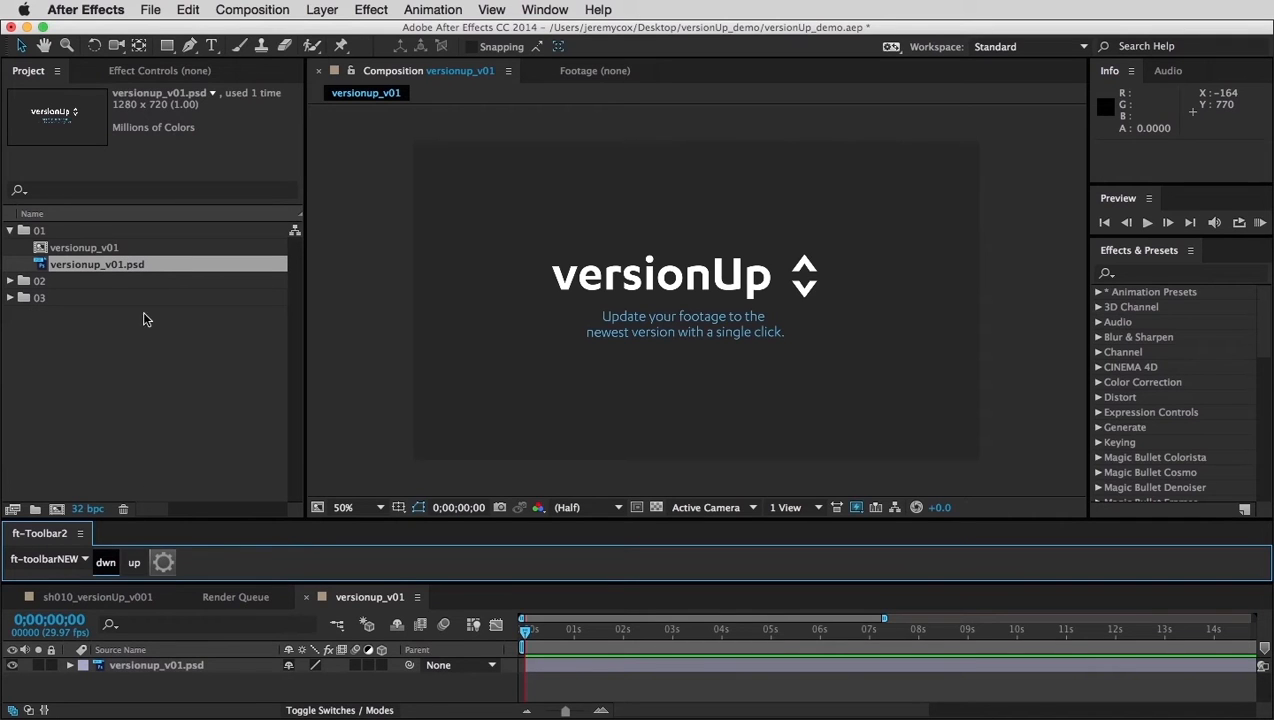
Step: Reorder the buttons of ft-toolbarNEW in the toolbar editor so that "up" comes before "dwn"
{"action": "left_click", "coordinate": [163, 563]}
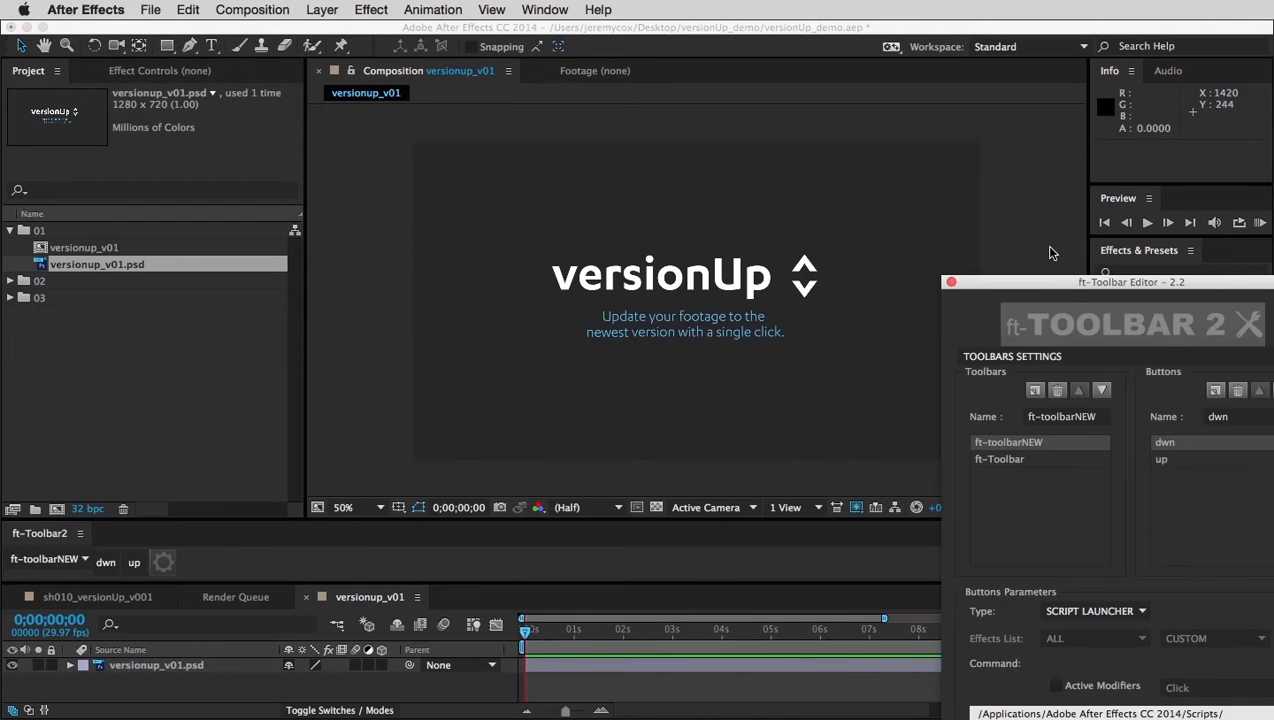
{"action": "left_click_drag", "start_coordinate": [1047, 212], "coordinate": [507, 30]}
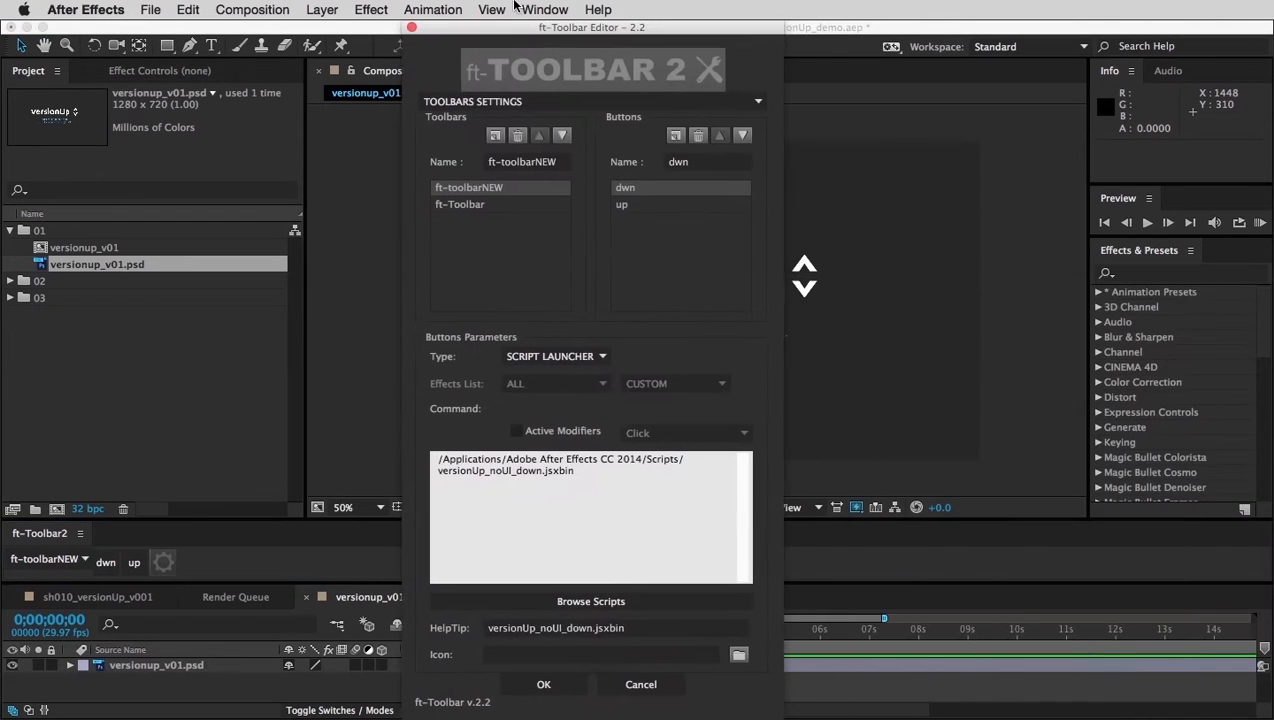
{"action": "left_click", "coordinate": [628, 206]}
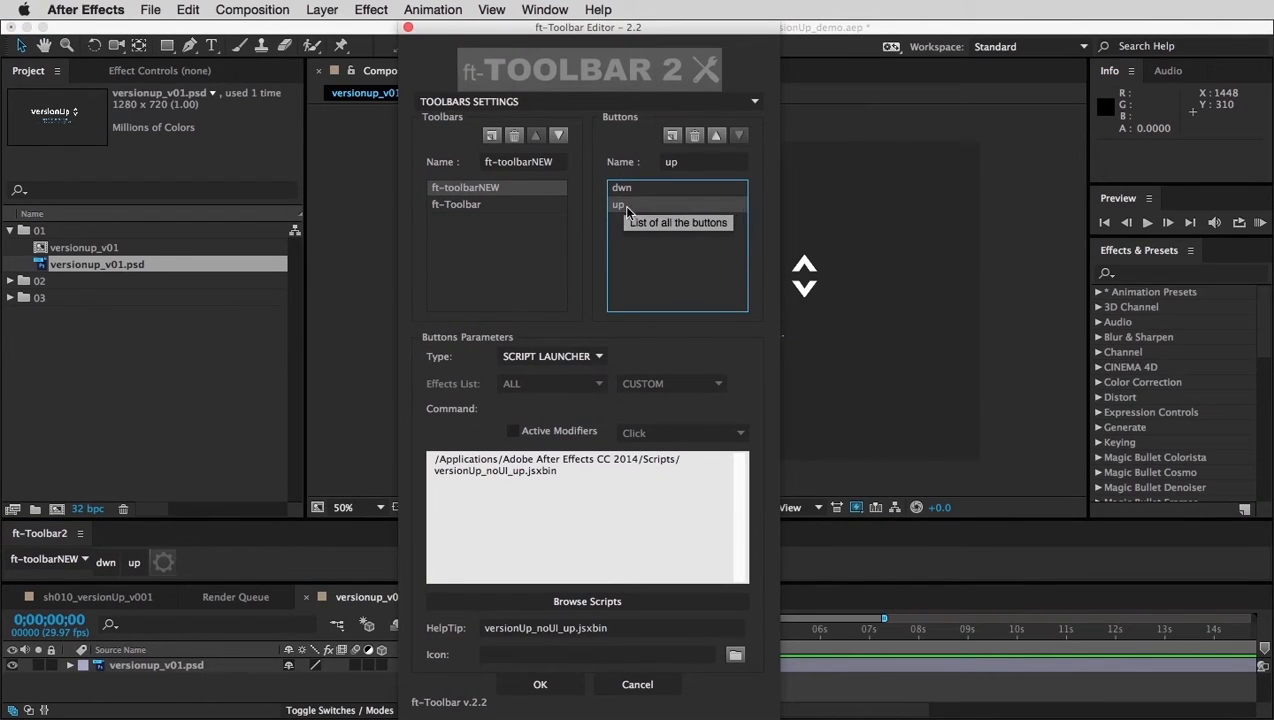
{"action": "left_click", "coordinate": [716, 135]}
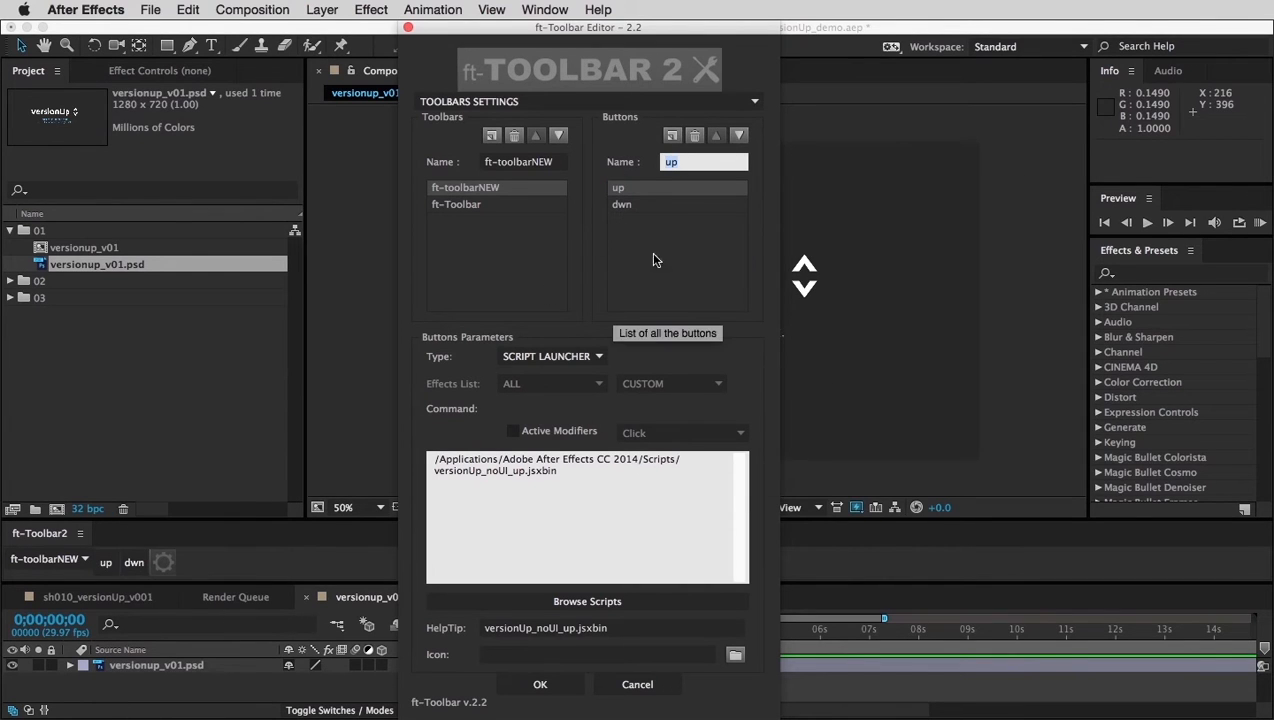
Step: Enable active modifiers for the "up" button and set its Shift + Click action to type SCRIPT LAUNCHER
{"action": "left_click", "coordinate": [515, 434]}
{"action": "left_click", "coordinate": [678, 436]}
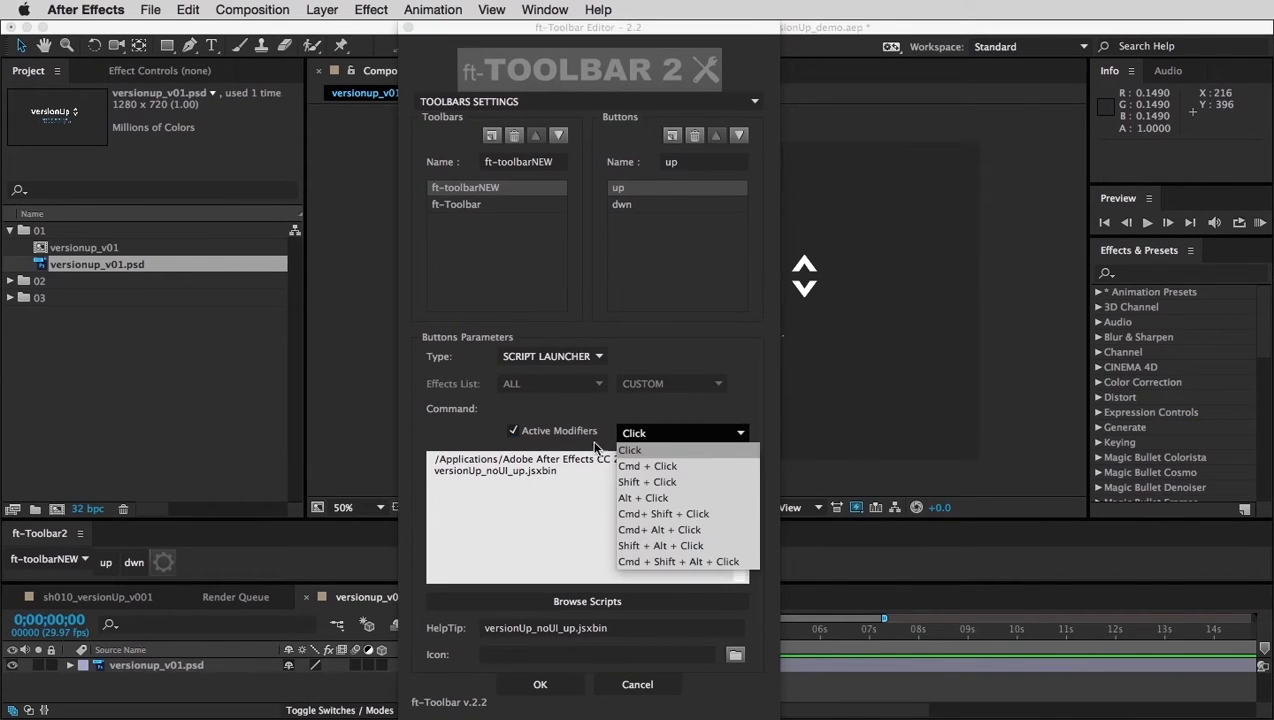
{"action": "left_click", "coordinate": [542, 477]}
{"action": "left_click", "coordinate": [644, 436]}
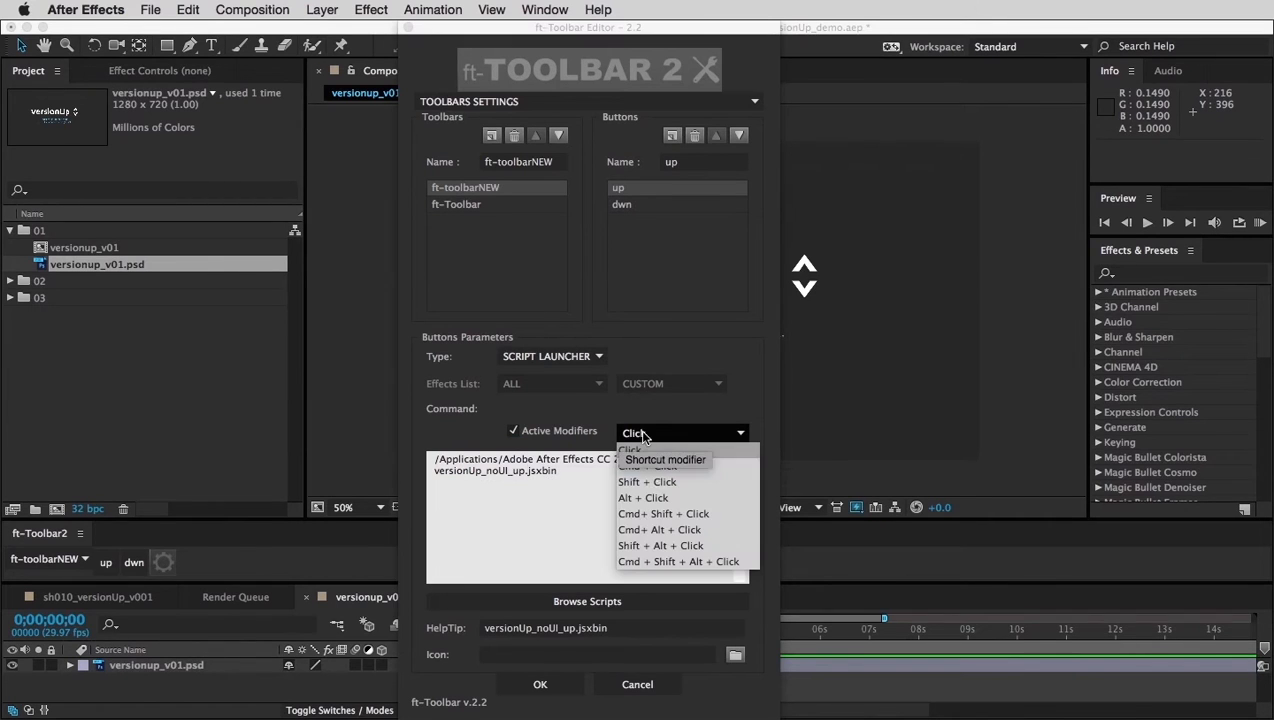
{"action": "left_click", "coordinate": [673, 484]}
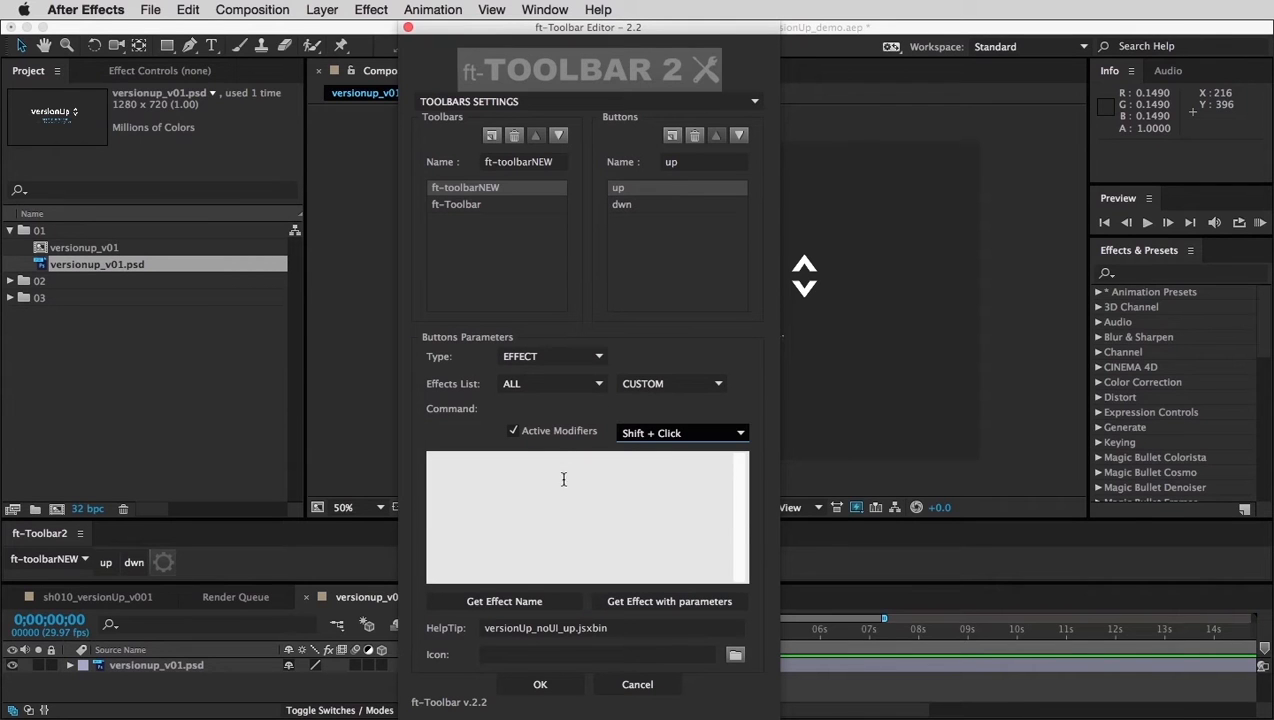
{"action": "left_click", "coordinate": [545, 360]}
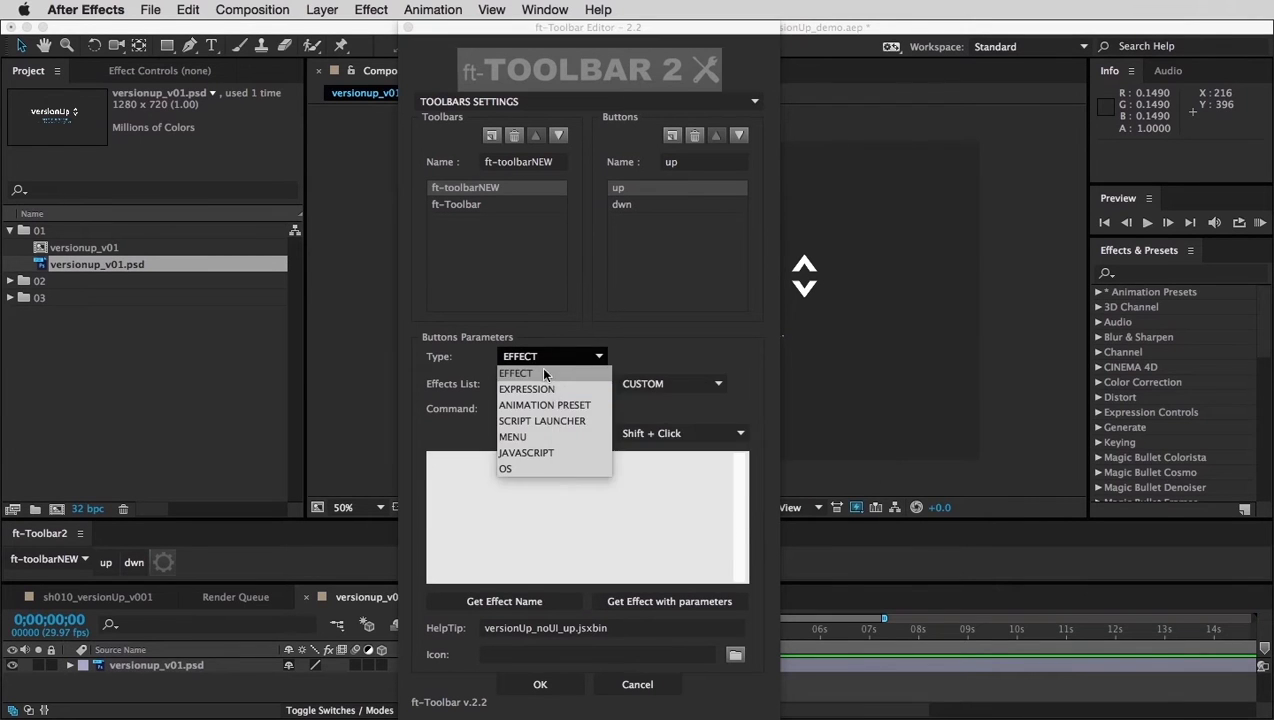
{"action": "left_click", "coordinate": [540, 421]}
Step: Assign versionUp_noUI_upMaximum.jsxbin from the Scripts folder to the "up" button's Shift + Click action and save the toolbar
{"action": "left_click", "coordinate": [580, 610]}
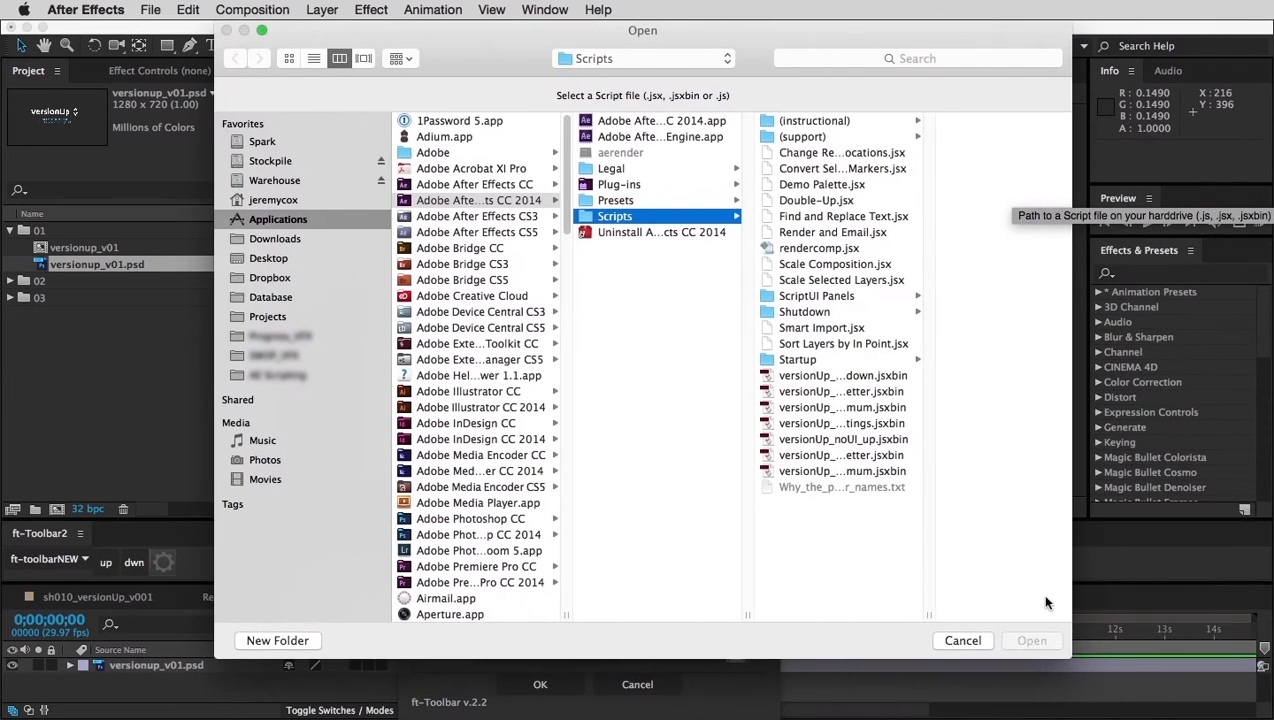
{"action": "left_click_drag", "start_coordinate": [1068, 657], "coordinate": [1134, 716]}
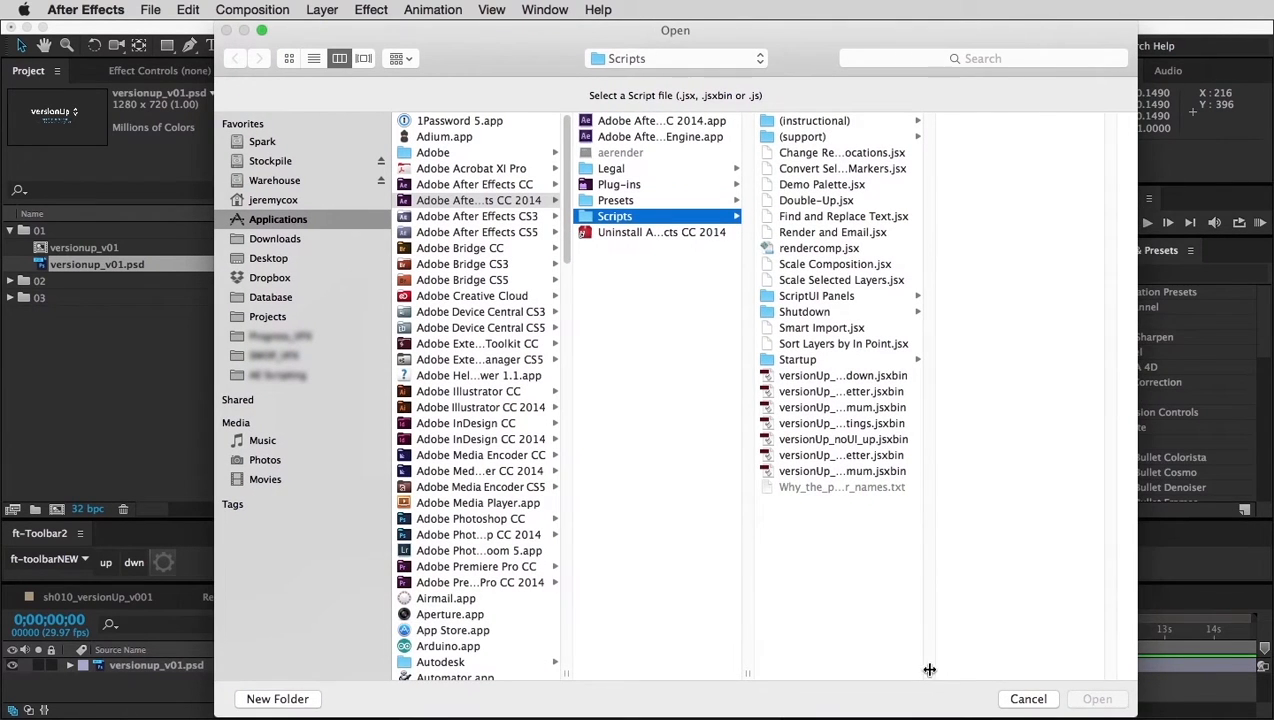
{"action": "left_click_drag", "start_coordinate": [930, 671], "coordinate": [1056, 644]}
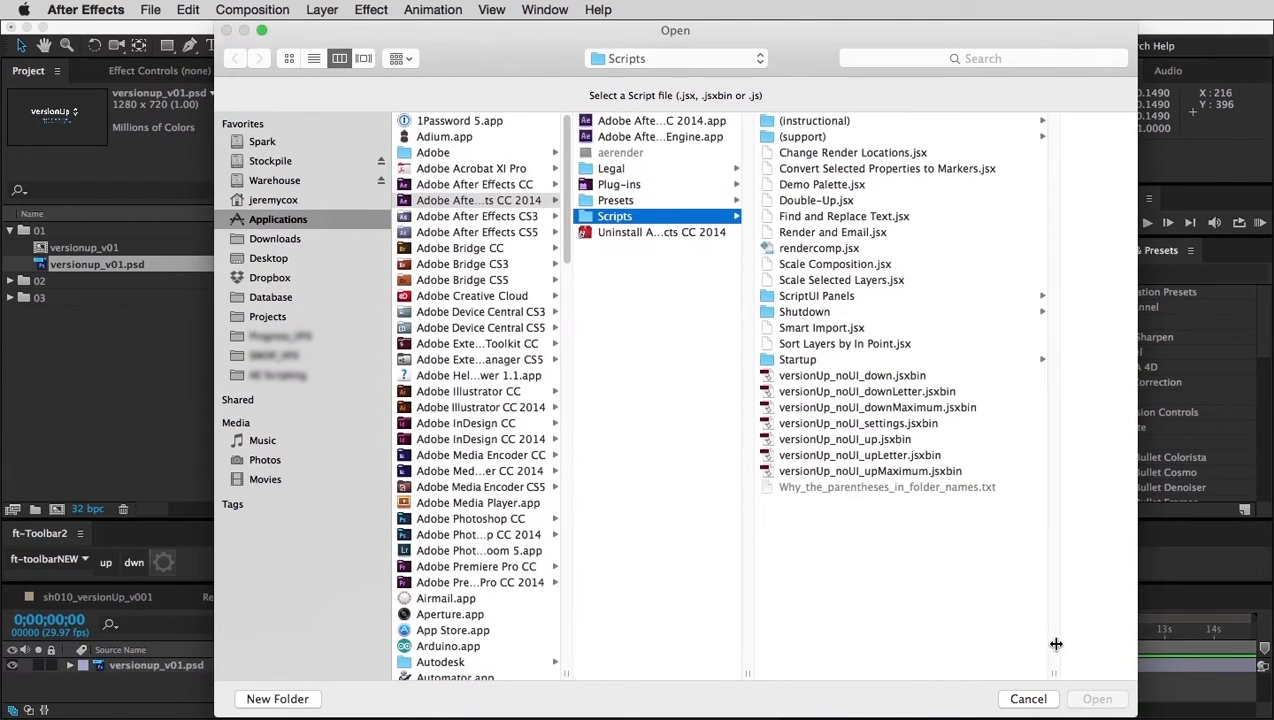
{"action": "left_click", "coordinate": [888, 472]}
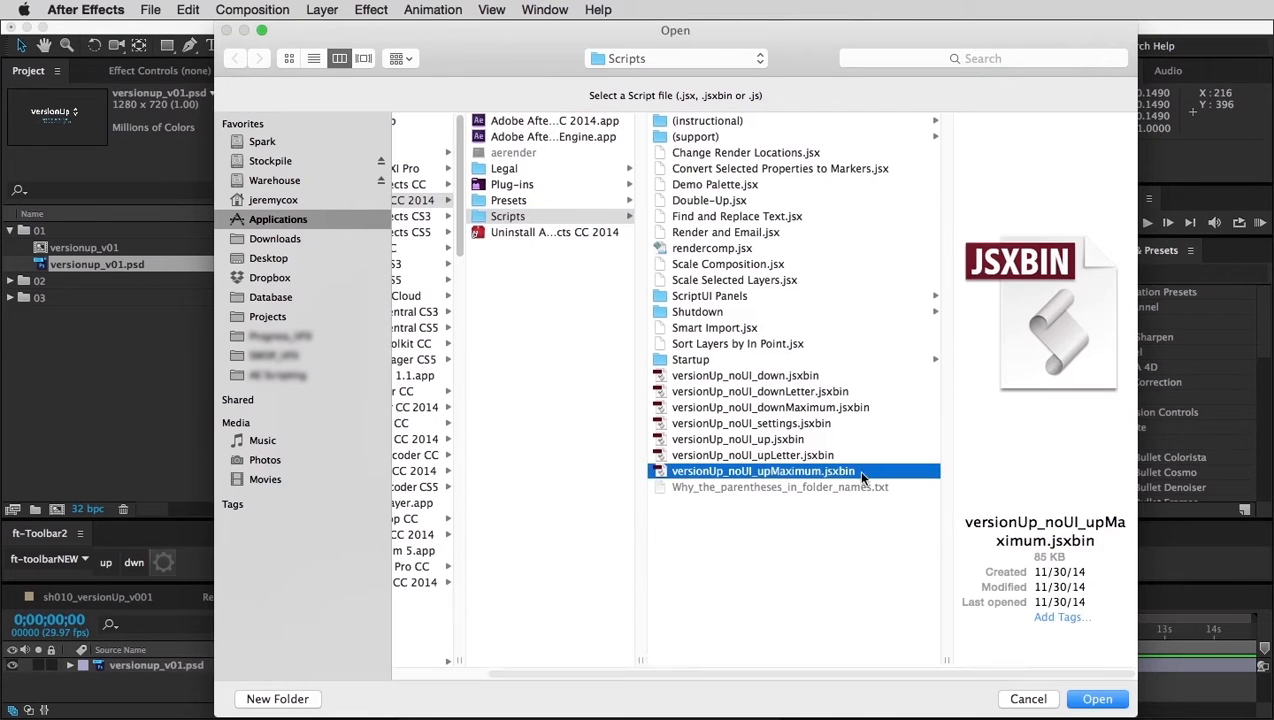
{"action": "left_click", "coordinate": [1097, 700]}
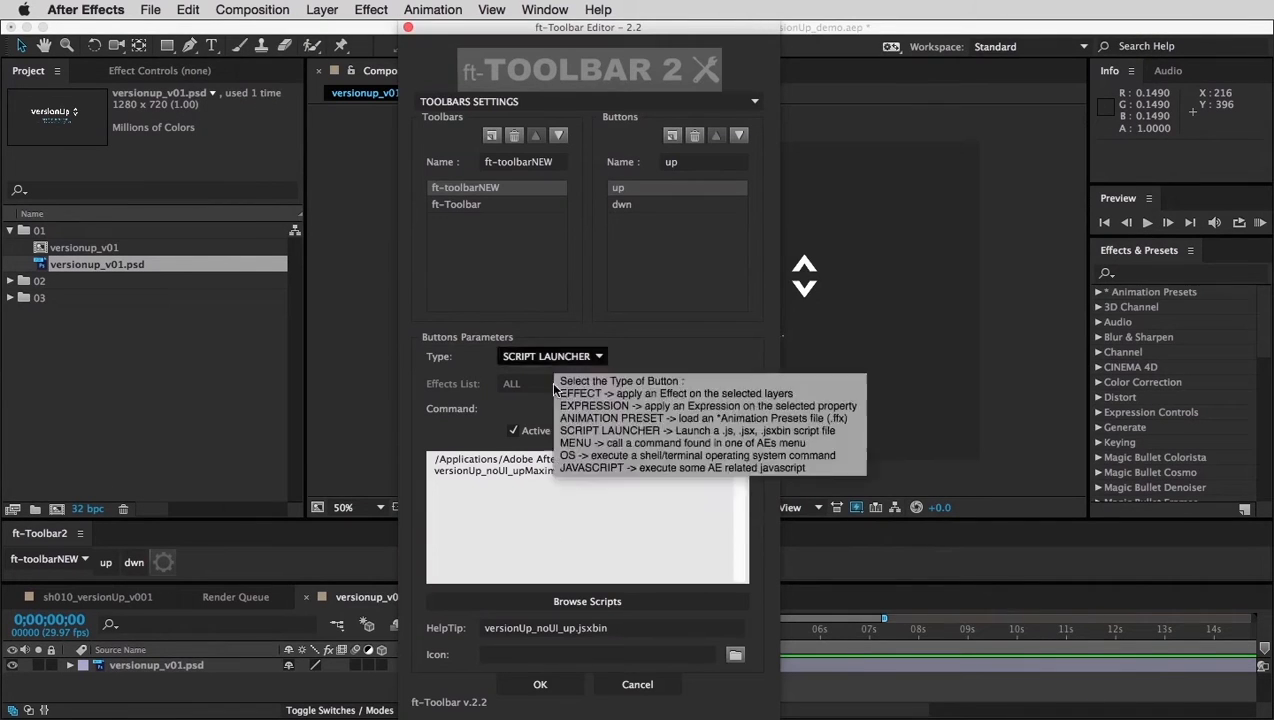
{"action": "left_click", "coordinate": [548, 686]}
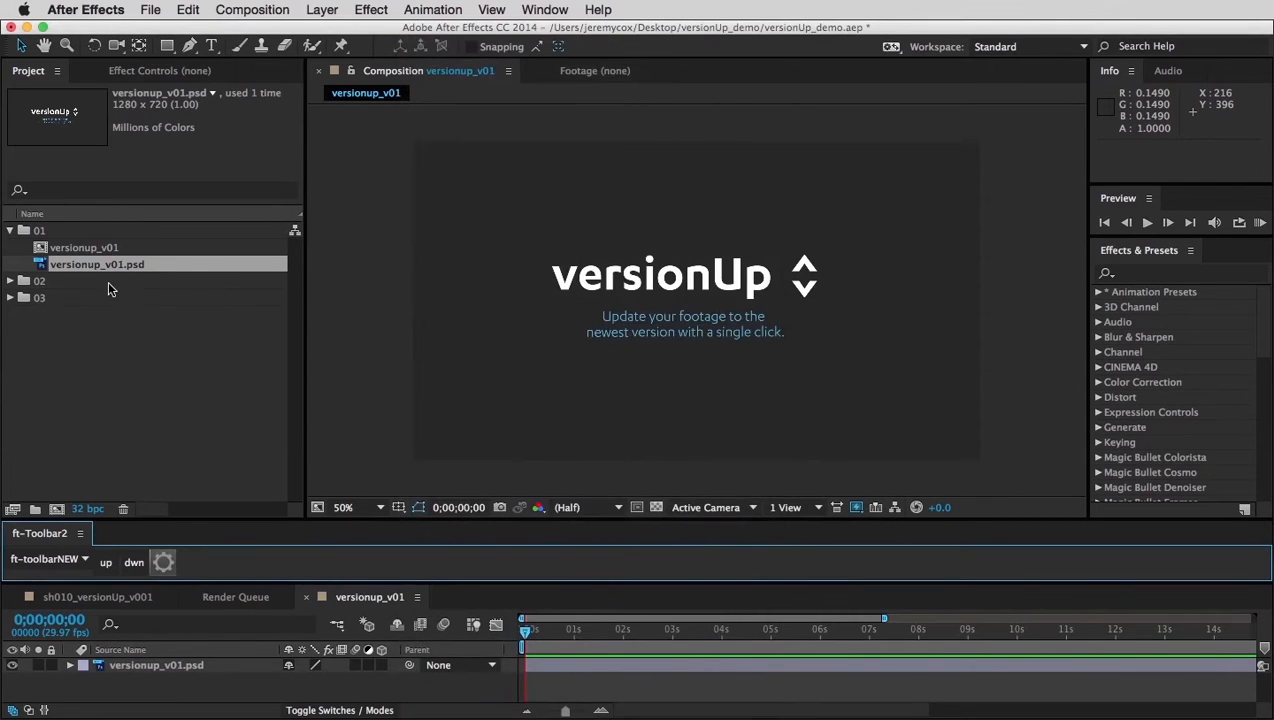
Step: Test the "up" button's Shift + Click action on versionup_v01.psd, and step the footage back down to v01
{"action": "left_click", "coordinate": [108, 566]}
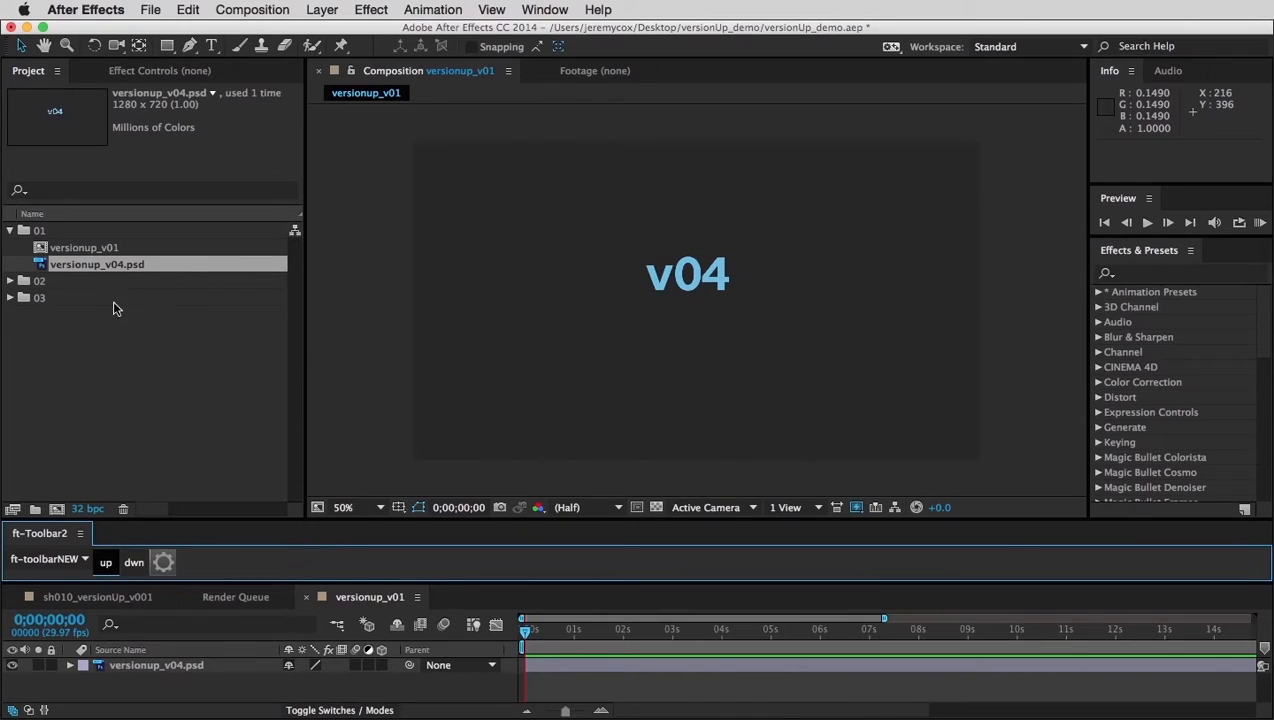
{"action": "left_click", "coordinate": [135, 566]}
{"action": "left_click", "coordinate": [137, 566]}
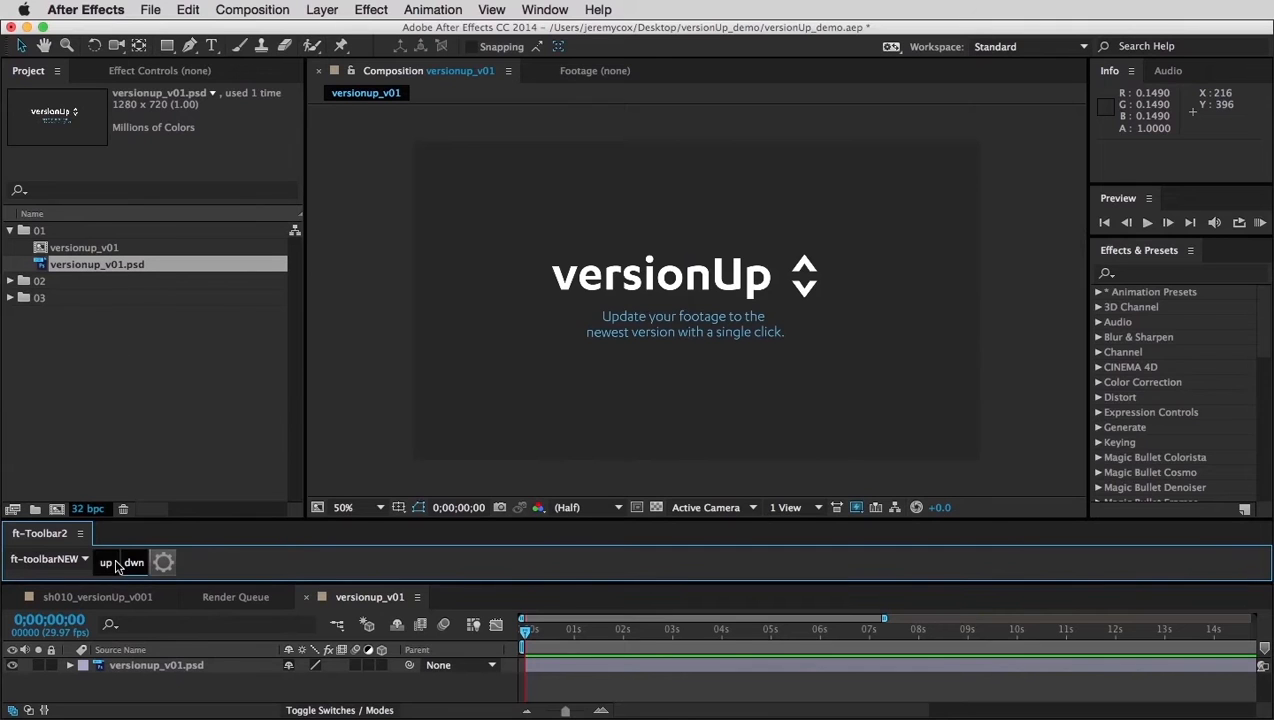
Step: Review the "up" button's modifier settings in the toolbar editor, close it with changes saved, and deselect the footage
{"action": "left_click", "coordinate": [163, 562]}
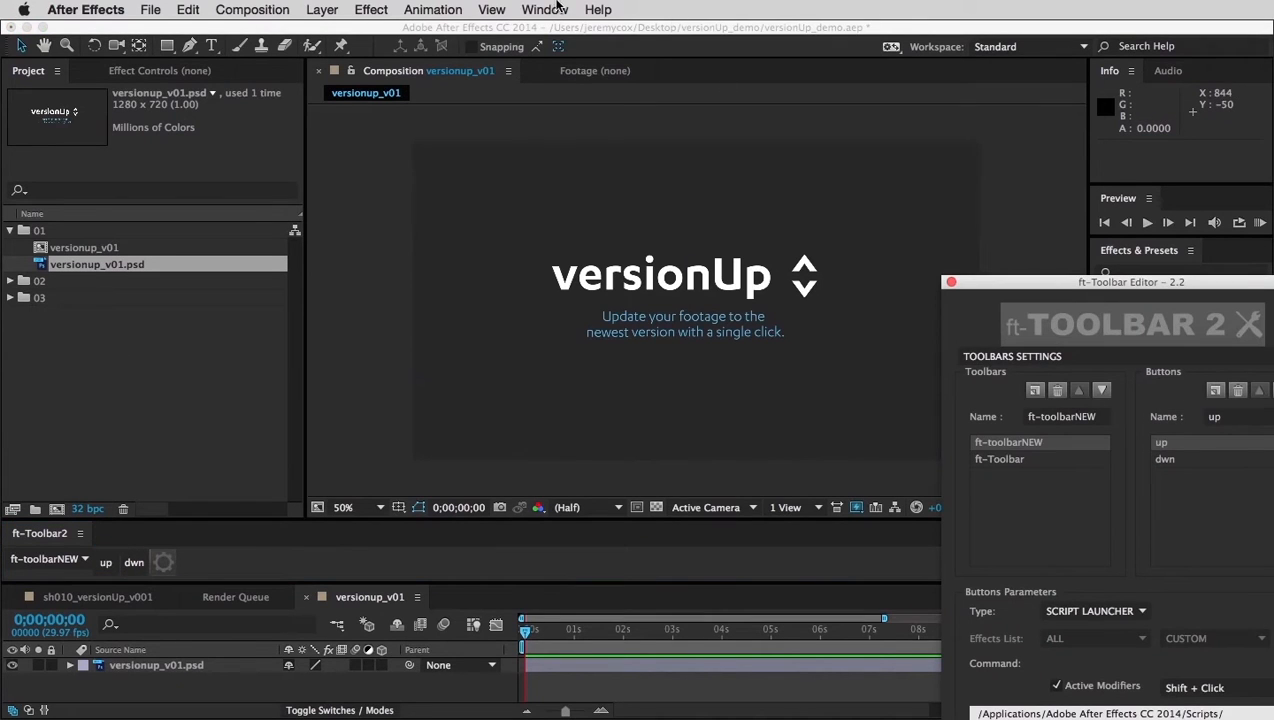
{"action": "left_click_drag", "start_coordinate": [1046, 283], "coordinate": [520, 3]}
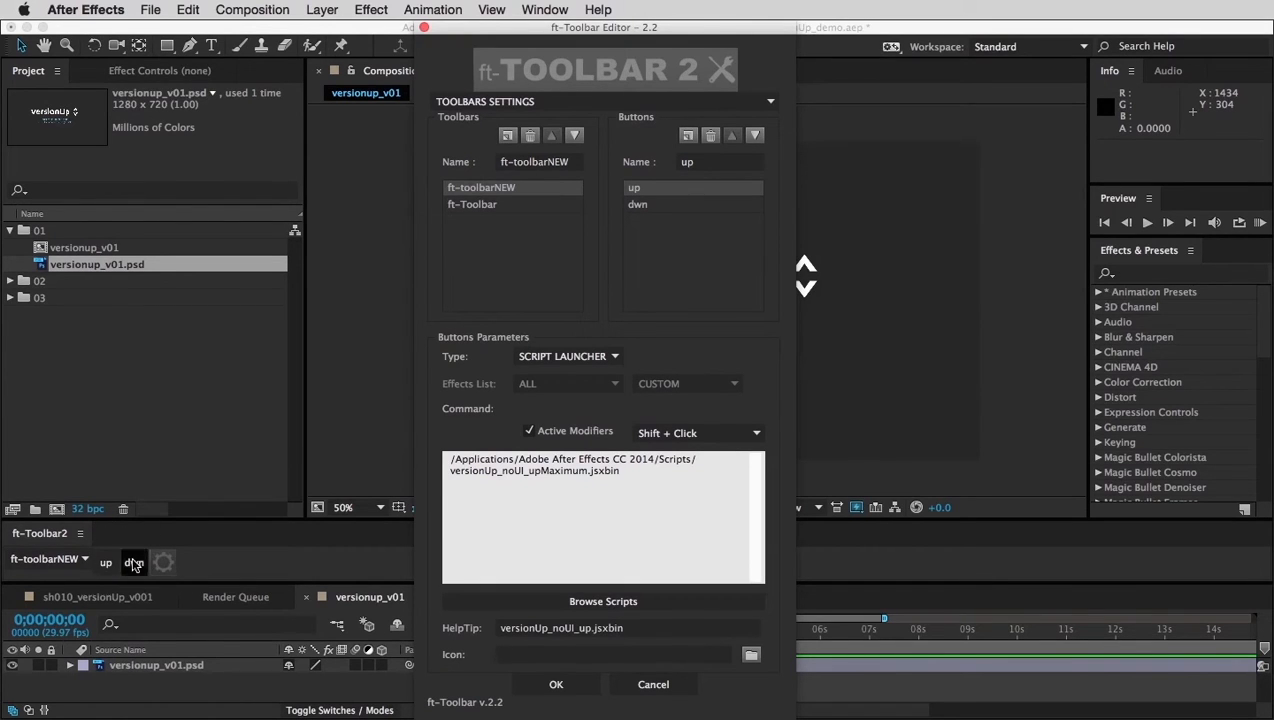
{"action": "left_click", "coordinate": [662, 685]}
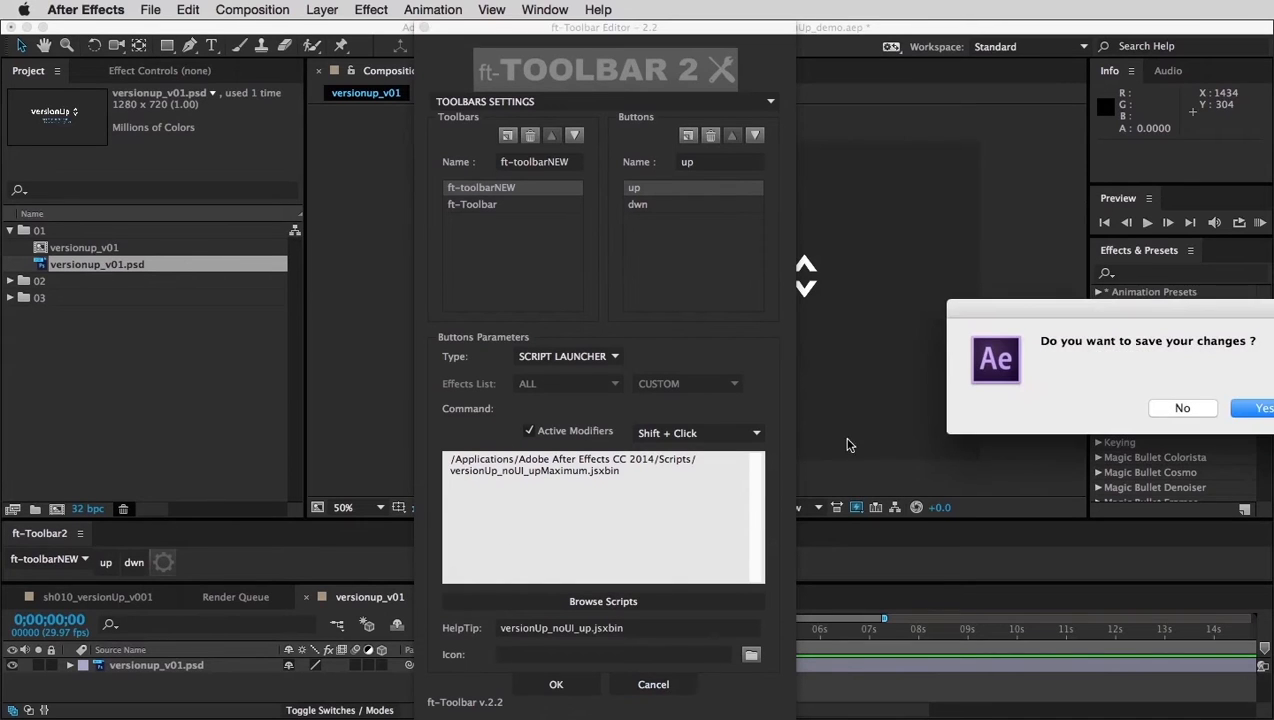
{"action": "left_click", "coordinate": [1250, 409]}
{"action": "left_click", "coordinate": [152, 394]}
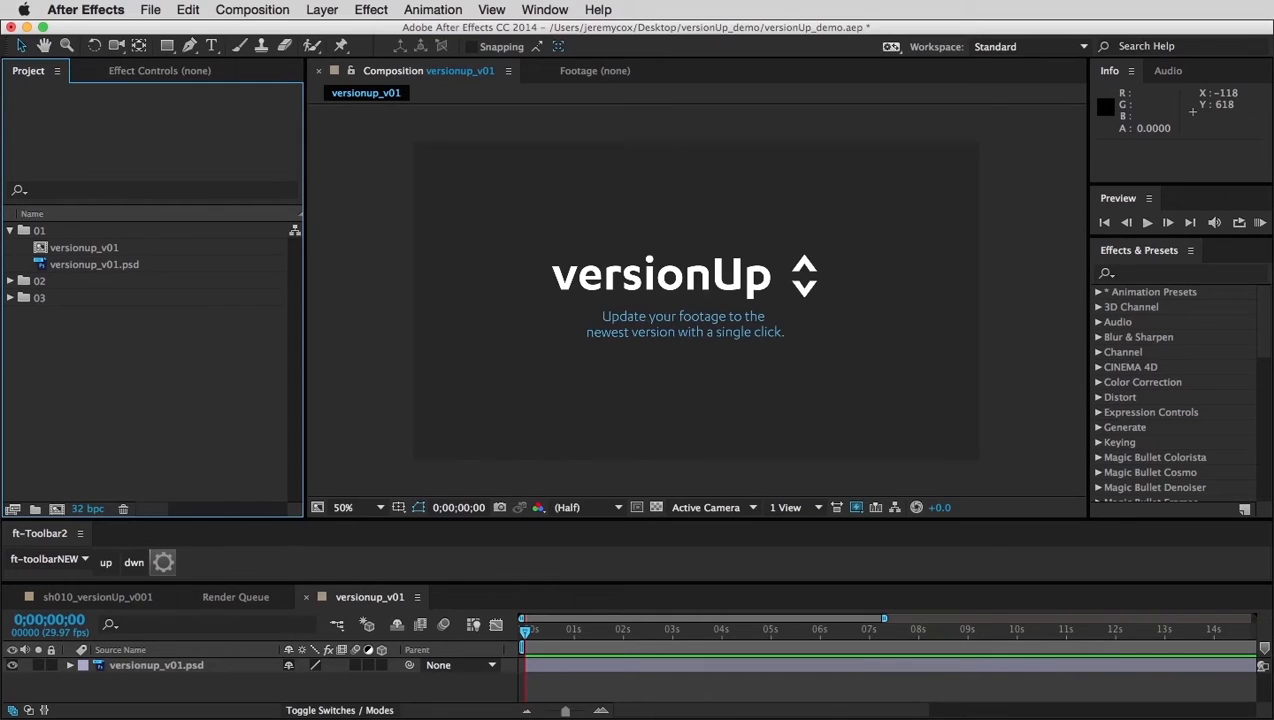
Step: Switch to Finder and examine the versionUp_noUI script files in the After Effects CC 2014 Scripts folder
{"action": "key", "text": "super+Tab"}
{"action": "left_click_drag", "start_coordinate": [652, 110], "coordinate": [562, 97]}
{"action": "left_click_drag", "start_coordinate": [490, 527], "coordinate": [580, 527]}
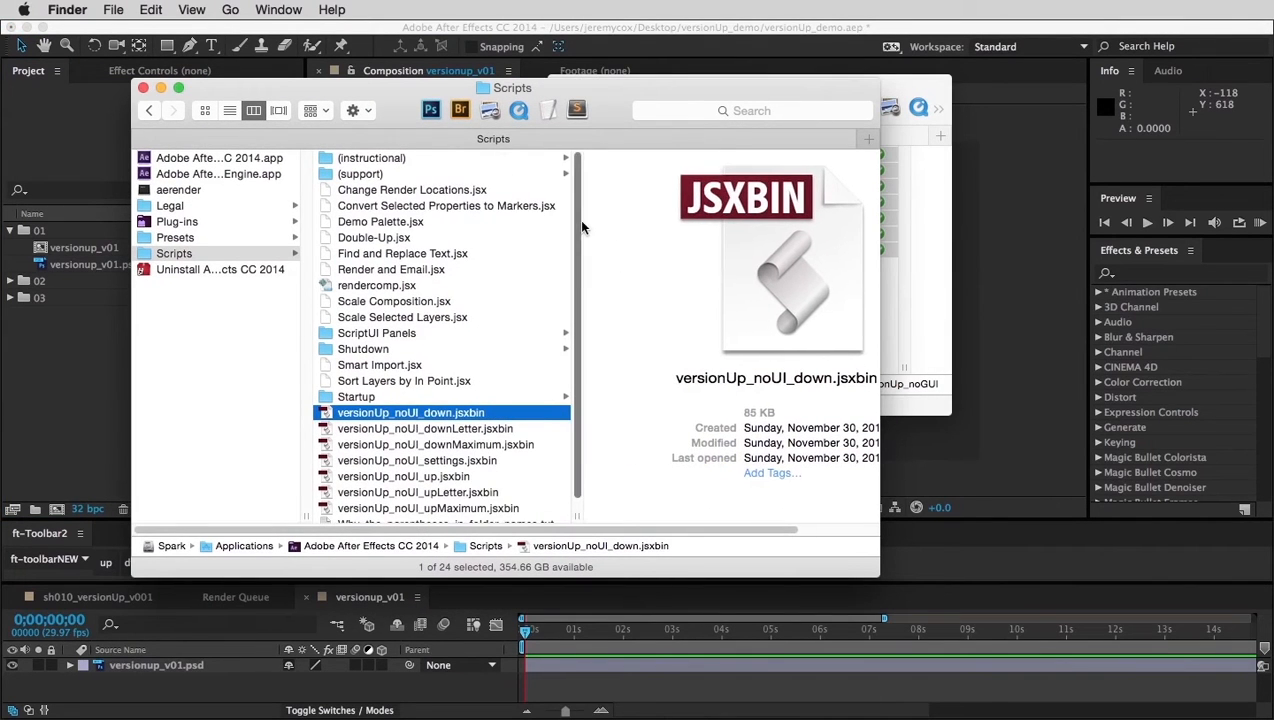
{"action": "scroll", "coordinate": [578, 219], "scroll_direction": "down", "scroll_amount": 1}
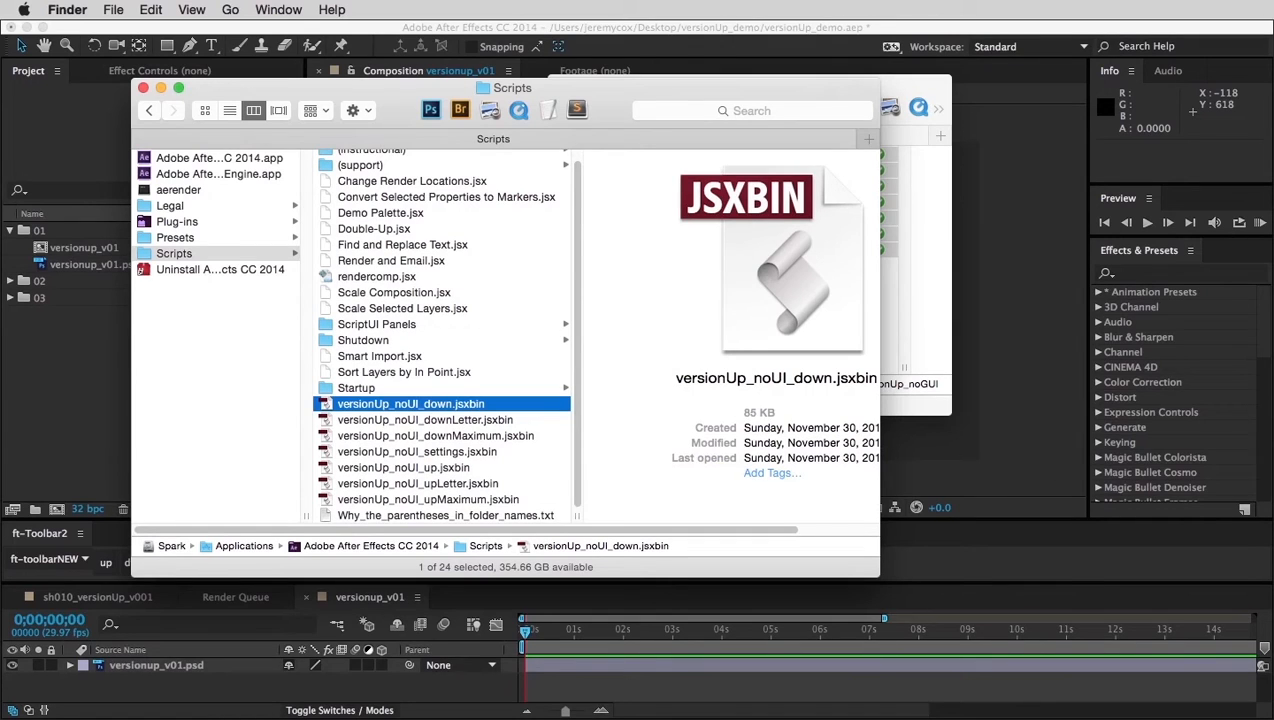
Step: Open Adobe After Effects 13.1 Mac en_US Shortcuts.txt from the 13.1 preferences folder in TextEdit and enlarge its window
{"action": "left_click_drag", "start_coordinate": [700, 715], "coordinate": [474, 66]}
{"action": "left_click", "coordinate": [756, 133]}
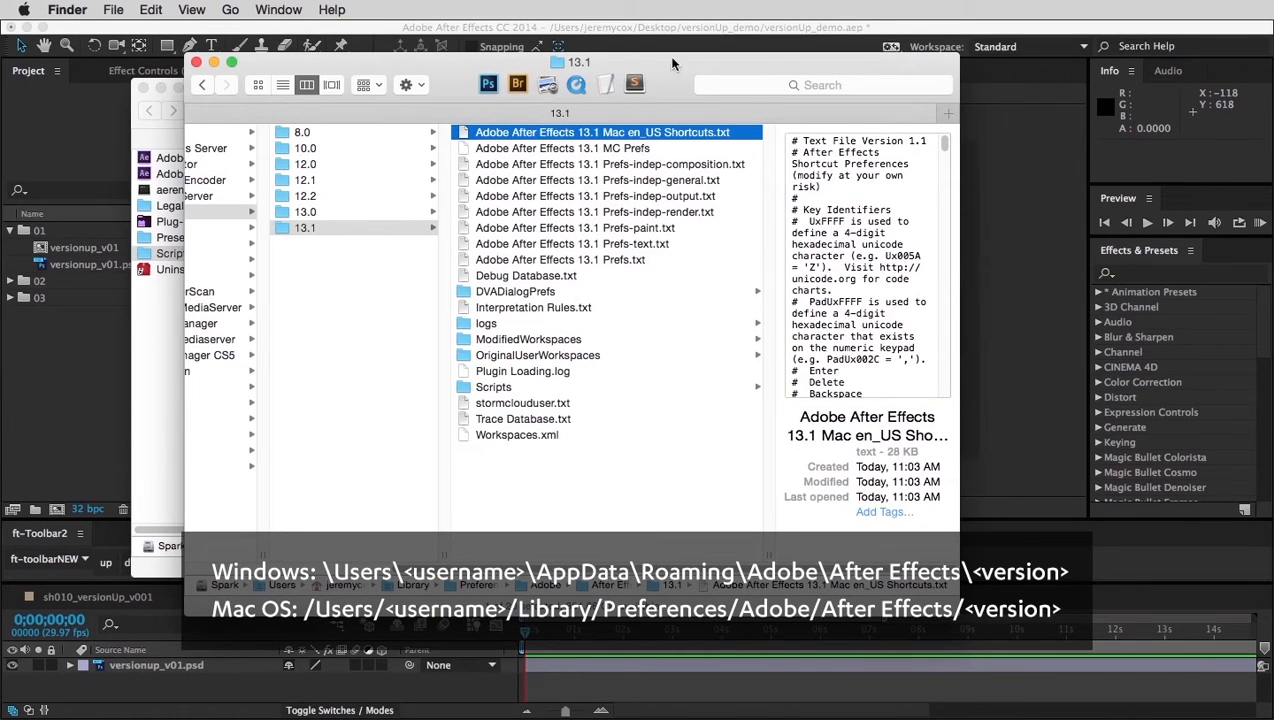
{"action": "left_click_drag", "start_coordinate": [613, 139], "coordinate": [601, 86]}
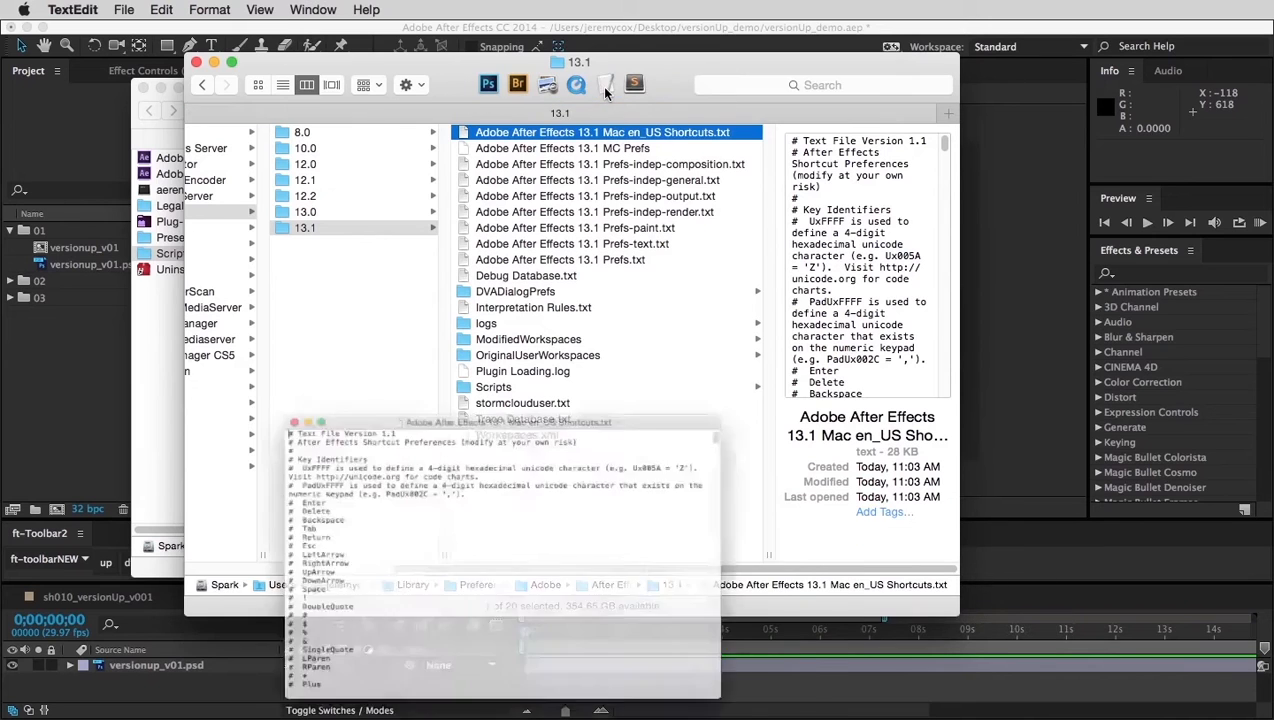
{"action": "left_click_drag", "start_coordinate": [567, 375], "coordinate": [567, 5]}
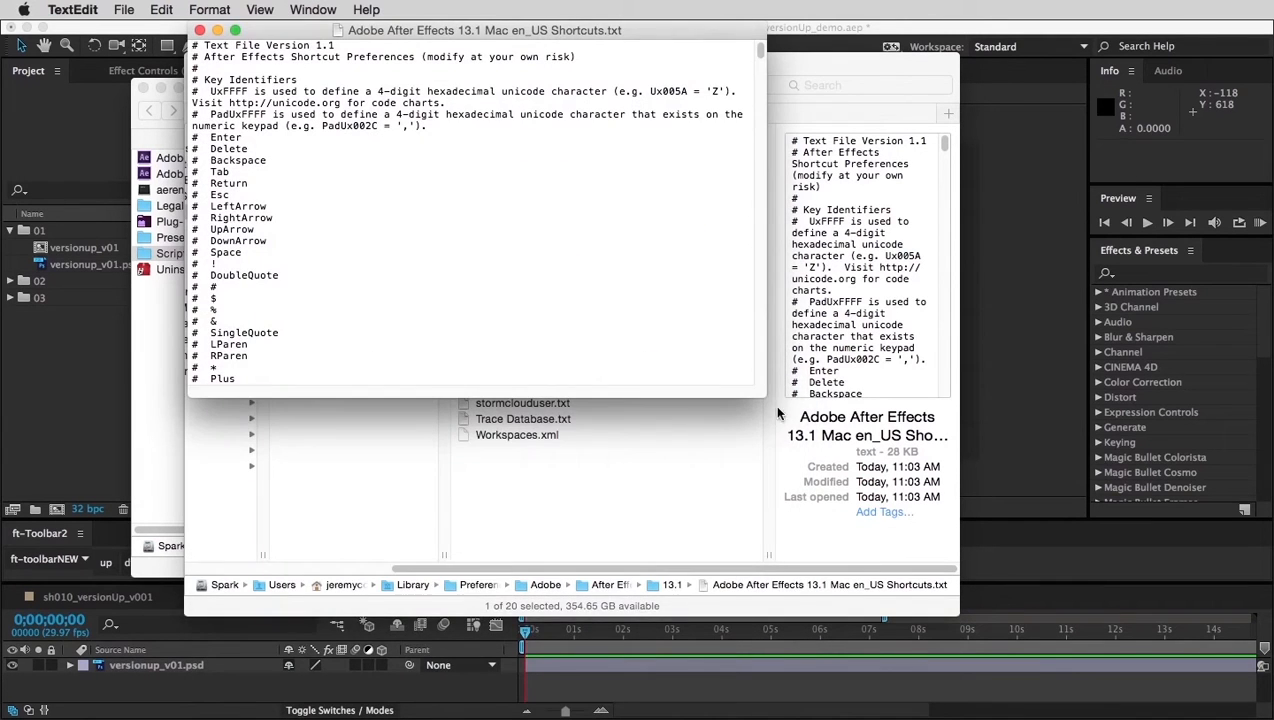
{"action": "left_click_drag", "start_coordinate": [766, 397], "coordinate": [809, 689]}
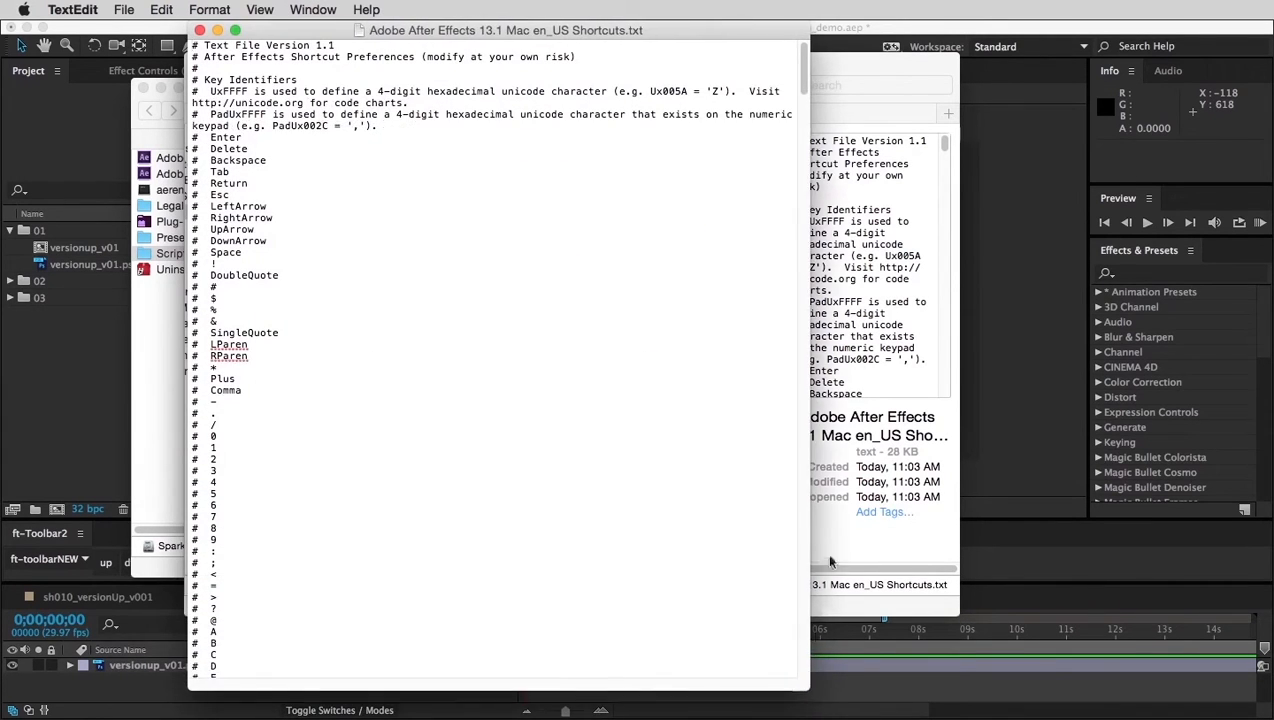
Step: Locate the ExecuteScriptMenuItem entries in the shortcuts file and highlight the name ExecuteScriptMenuItem01
{"action": "left_click_drag", "start_coordinate": [801, 66], "coordinate": [800, 100]}
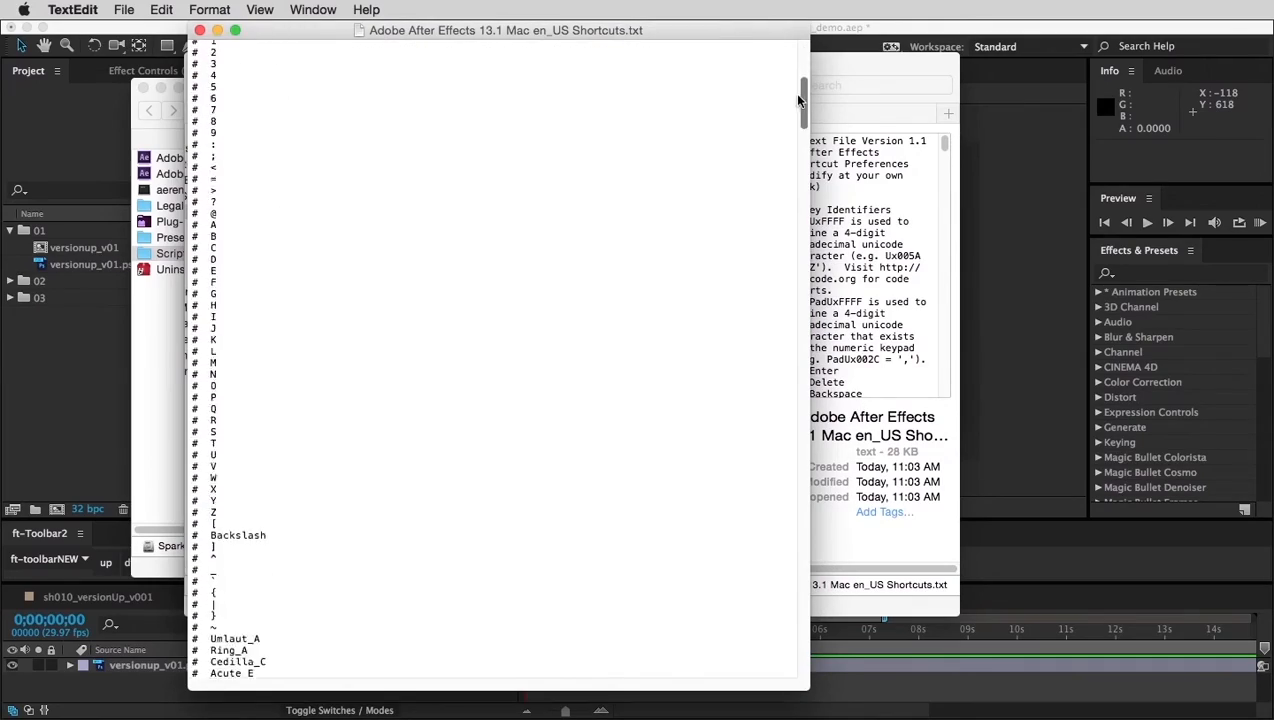
{"action": "left_click_drag", "start_coordinate": [785, 145], "coordinate": [762, 470]}
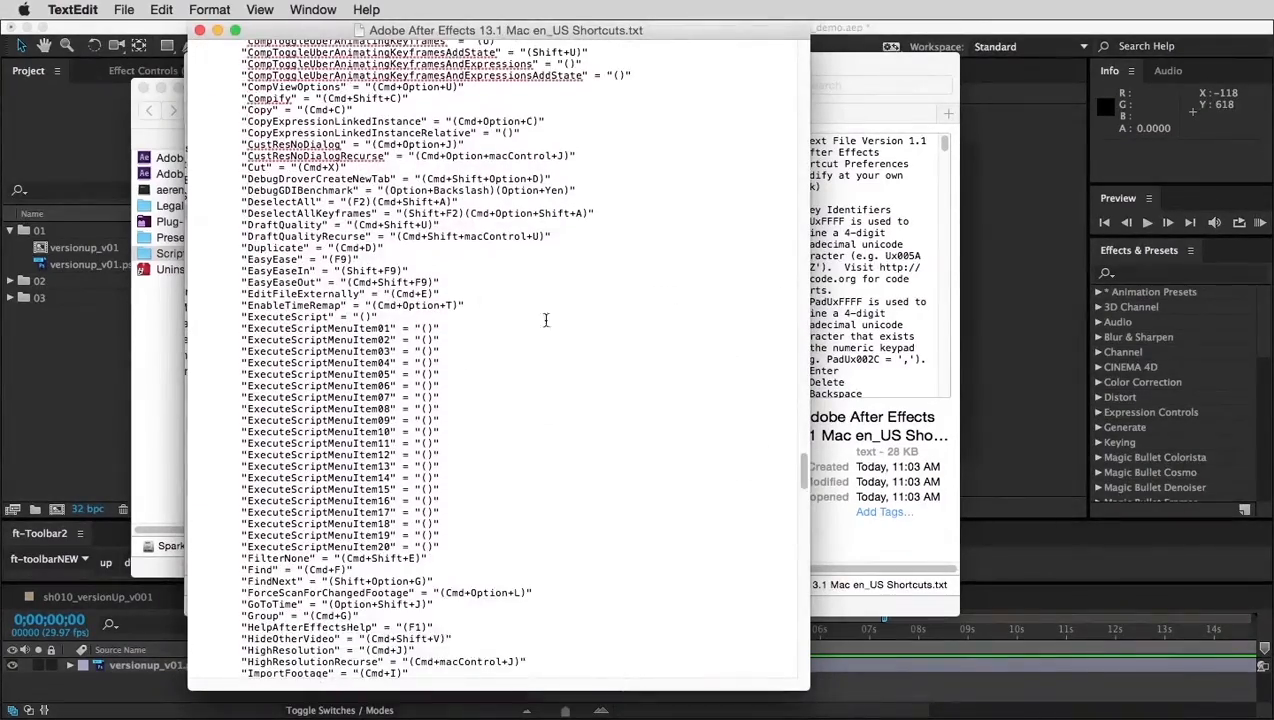
{"action": "left_click_drag", "start_coordinate": [276, 333], "coordinate": [345, 343]}
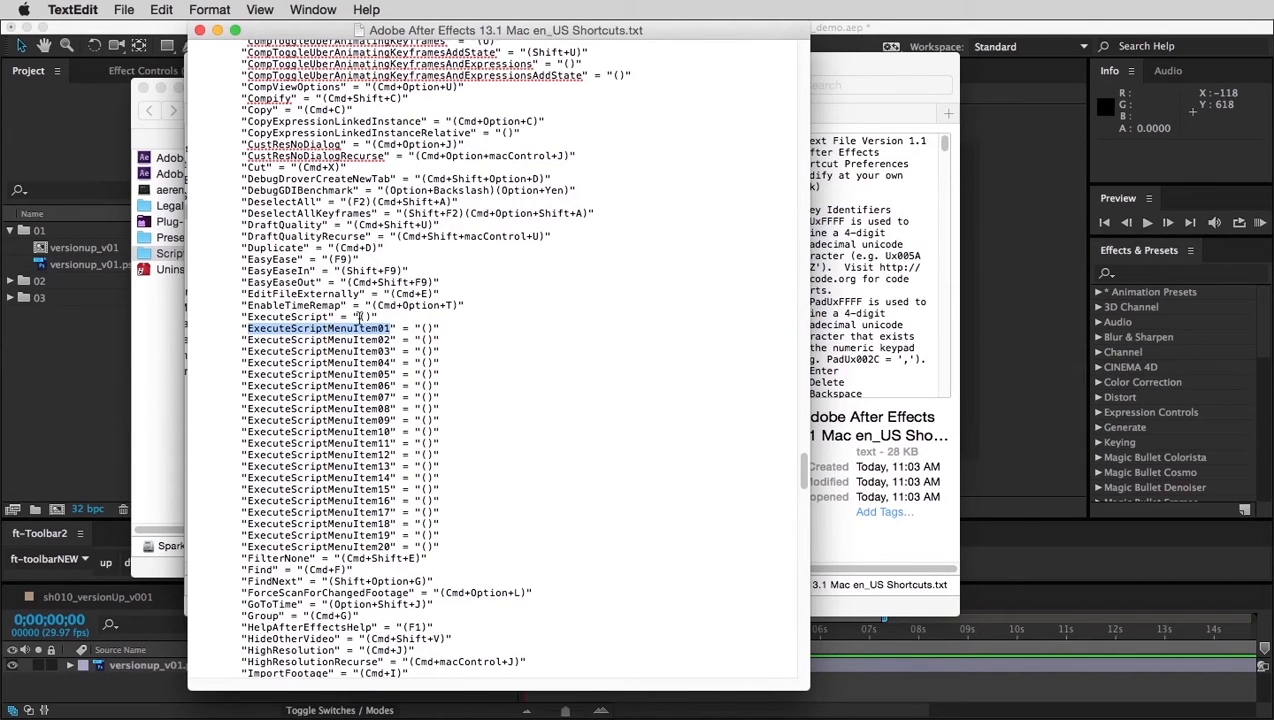
{"action": "left_click", "coordinate": [440, 330]}
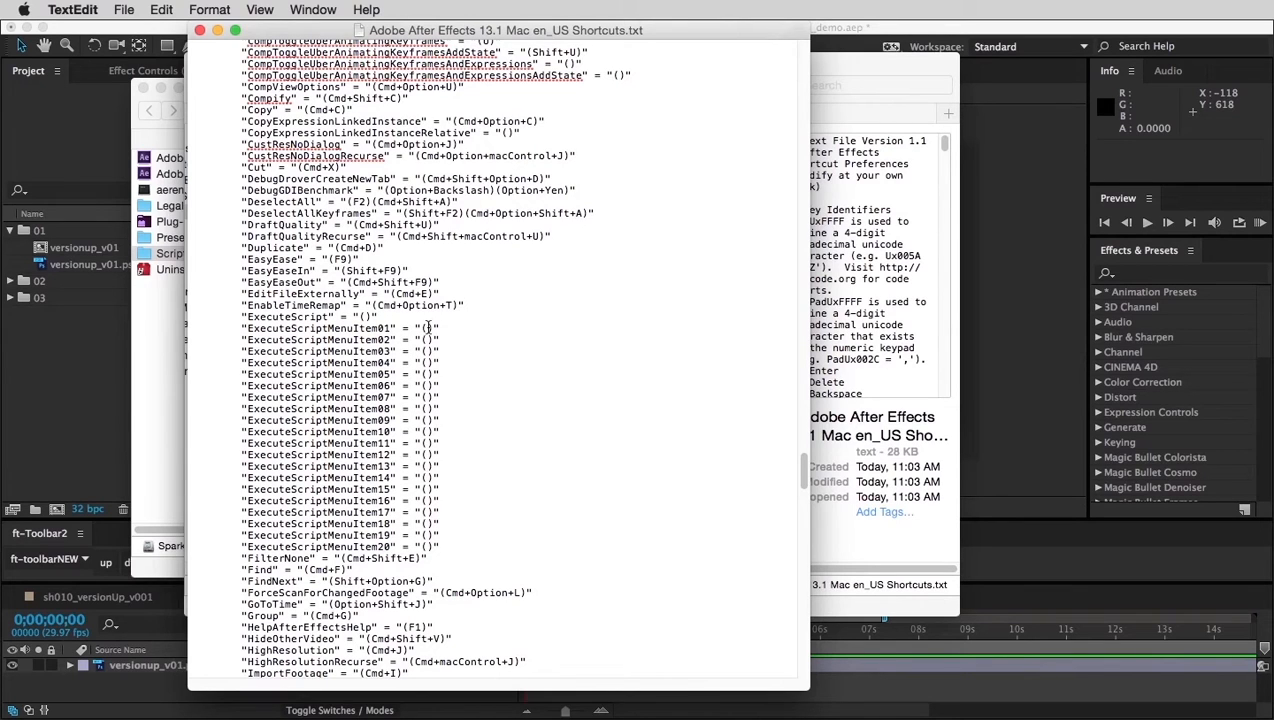
{"action": "mouse_move", "coordinate": [390, 330]}
{"action": "left_mouse_down"}
{"action": "mouse_move", "coordinate": [244, 328]}
{"action": "mouse_move", "coordinate": [394, 329]}
{"action": "left_mouse_up"}
{"action": "left_click", "coordinate": [349, 330]}
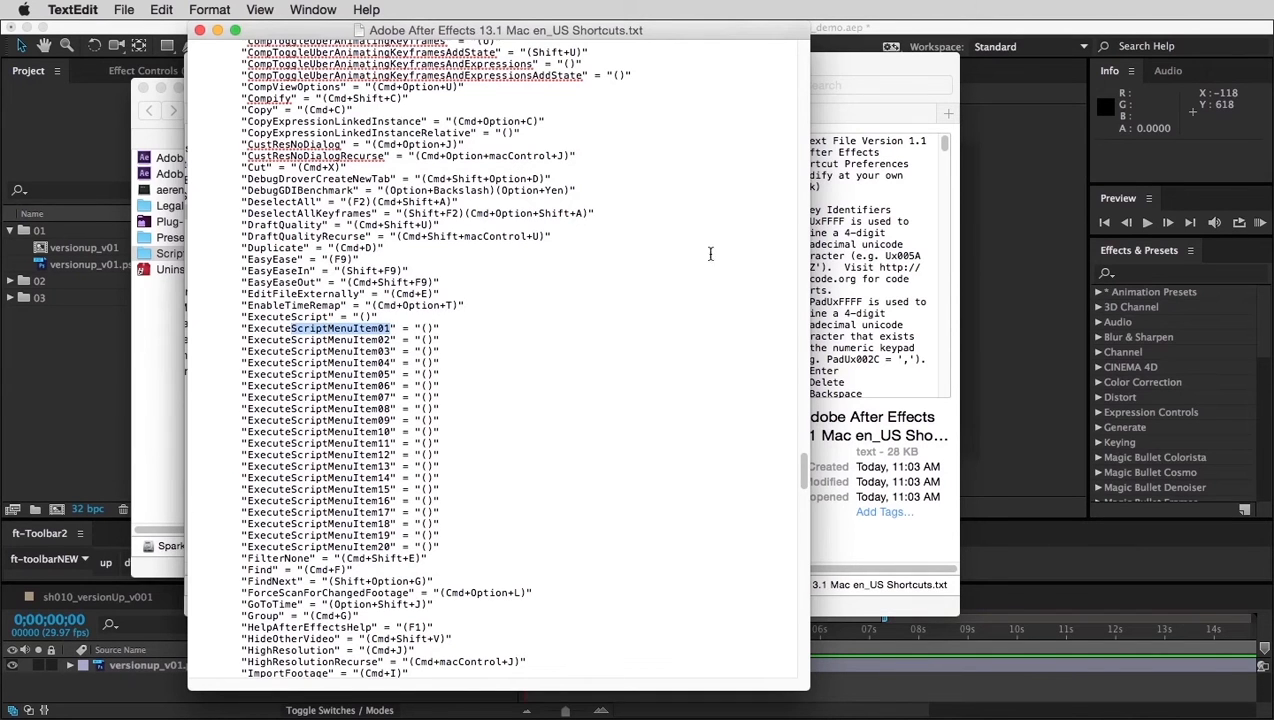
Step: Switch to After Effects, quit it, and relaunch it with a new untitled project
{"action": "left_click", "coordinate": [990, 250]}
{"action": "left_click", "coordinate": [150, 10]}
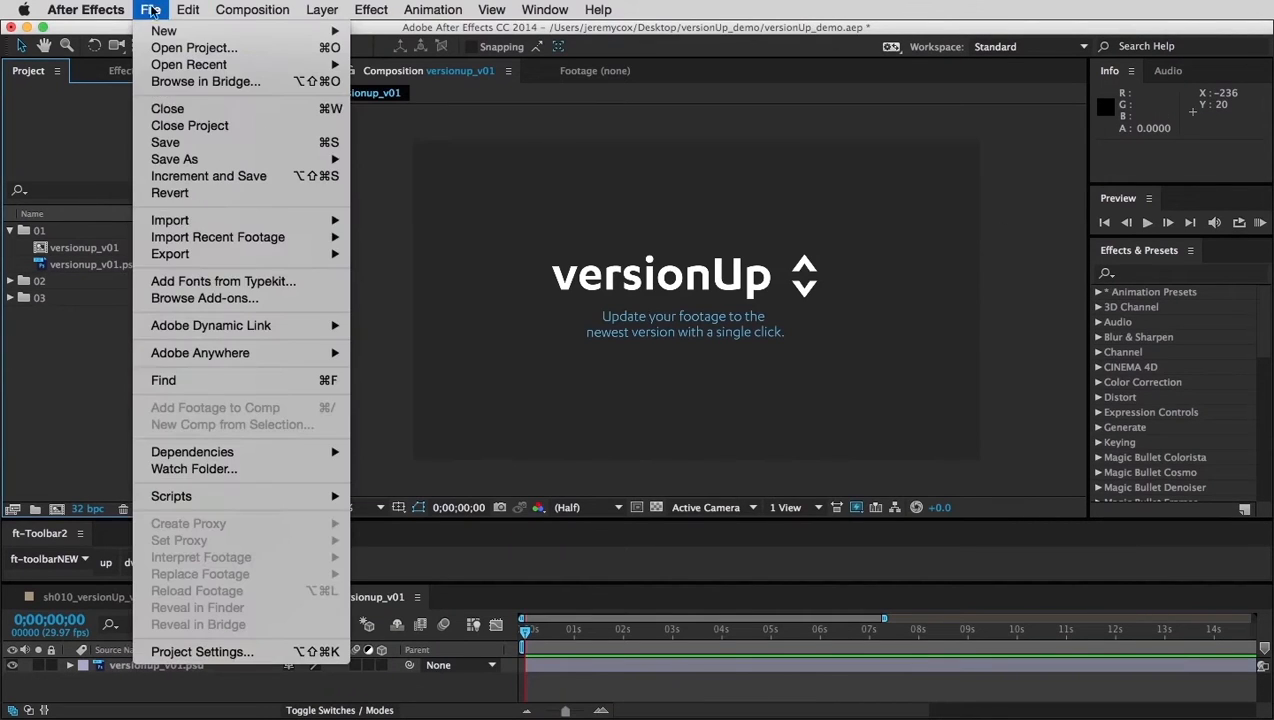
{"action": "left_click", "coordinate": [82, 431]}
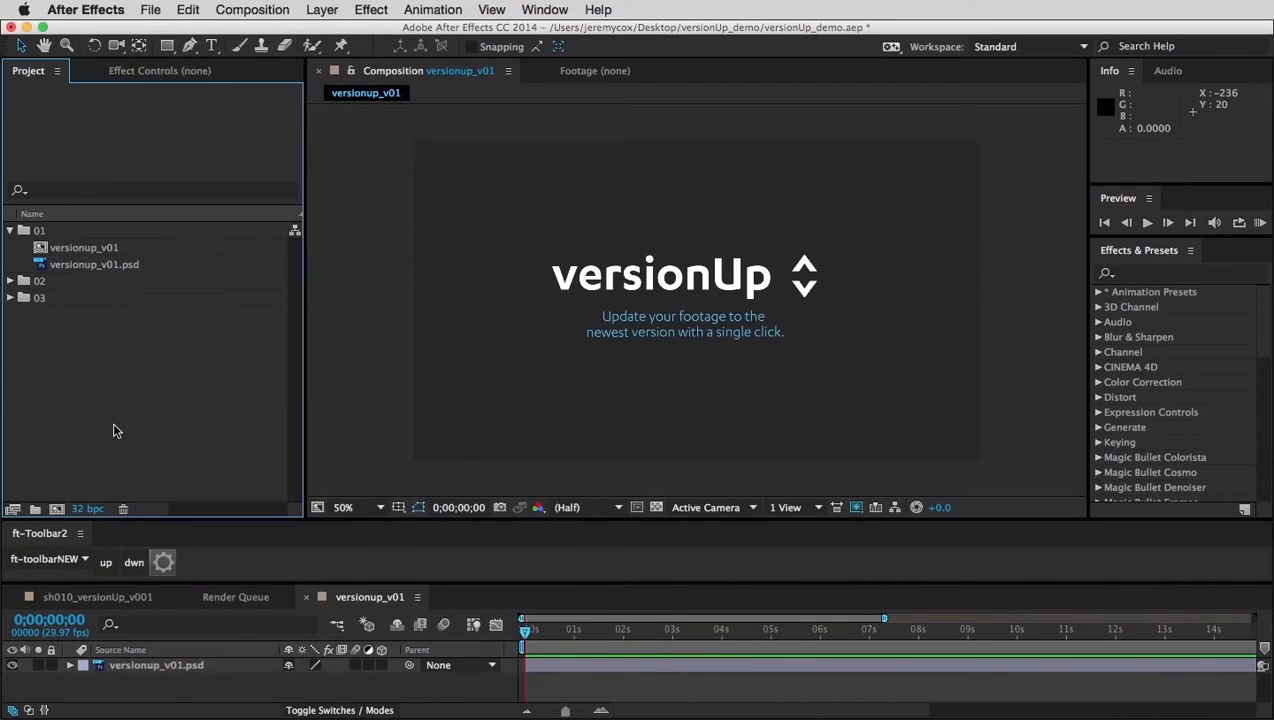
{"action": "key", "text": "super+q"}
{"action": "left_click", "coordinate": [584, 399]}
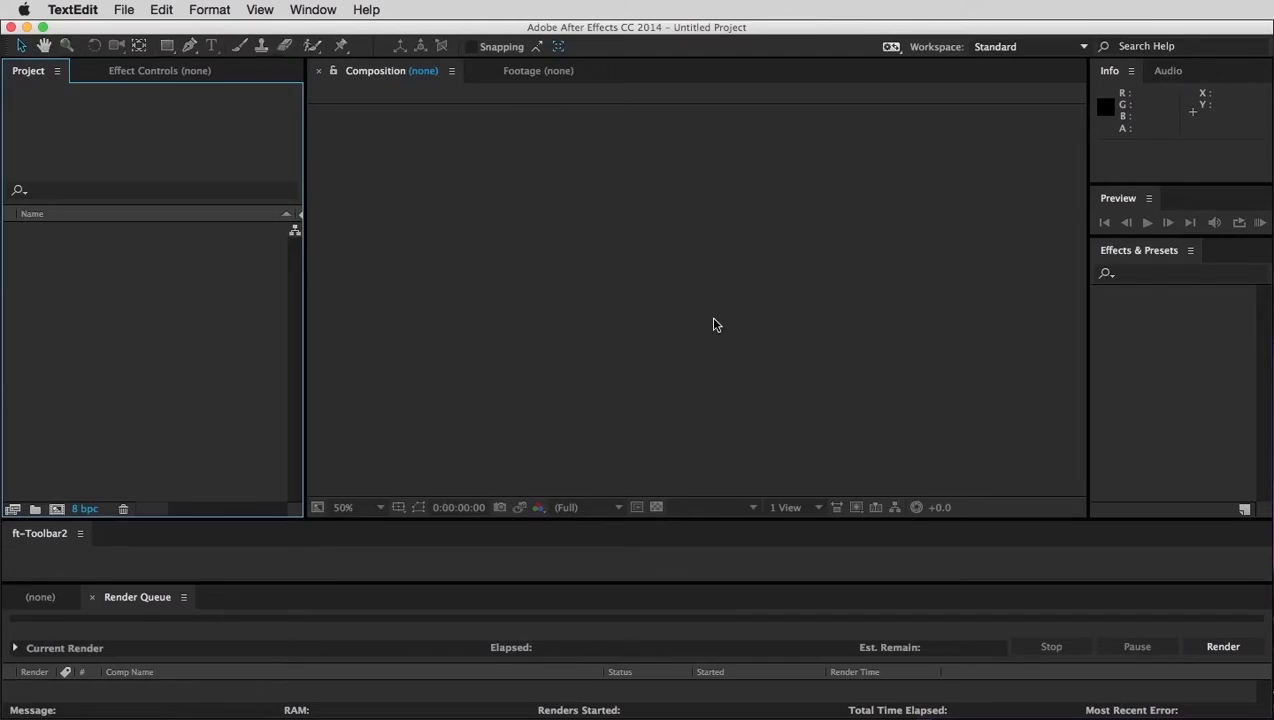
Step: Examine which scripts After Effects lists for running and the order they appear in
{"action": "left_click", "coordinate": [151, 9]}
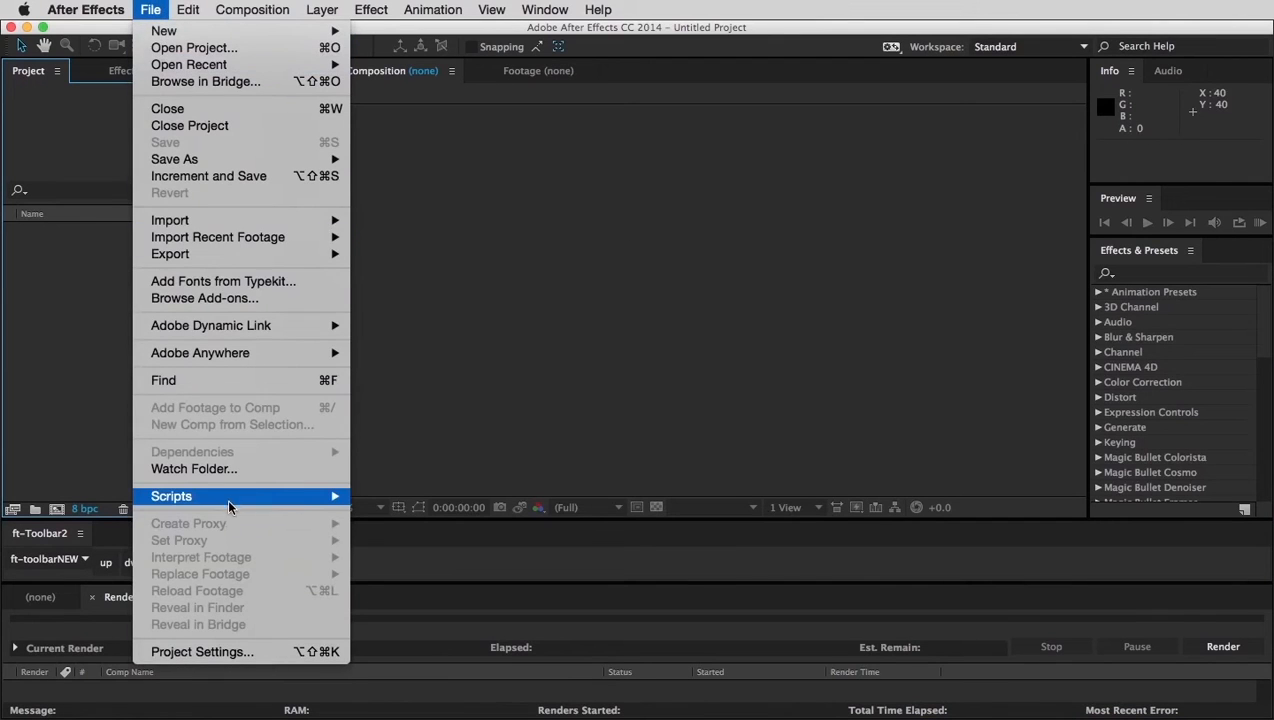
{"action": "mouse_move", "coordinate": [228, 496]}
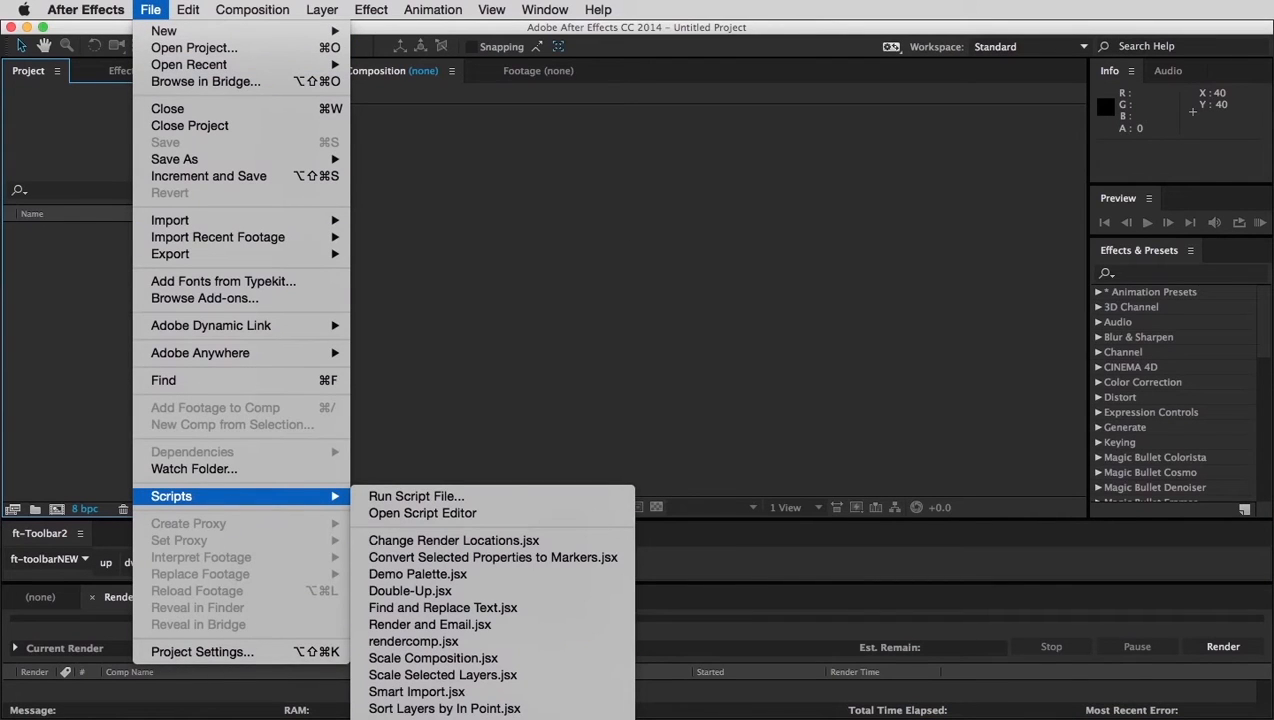
{"action": "left_click", "coordinate": [490, 697]}
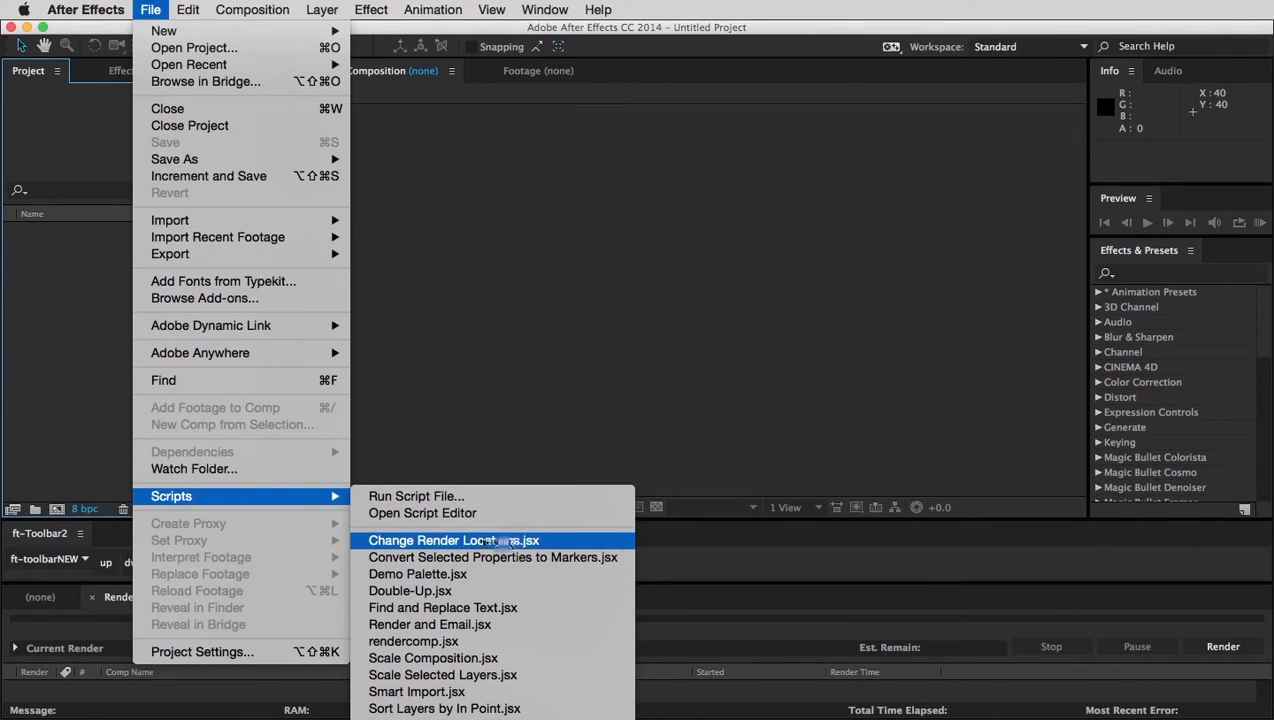
{"action": "left_click", "coordinate": [461, 546]}
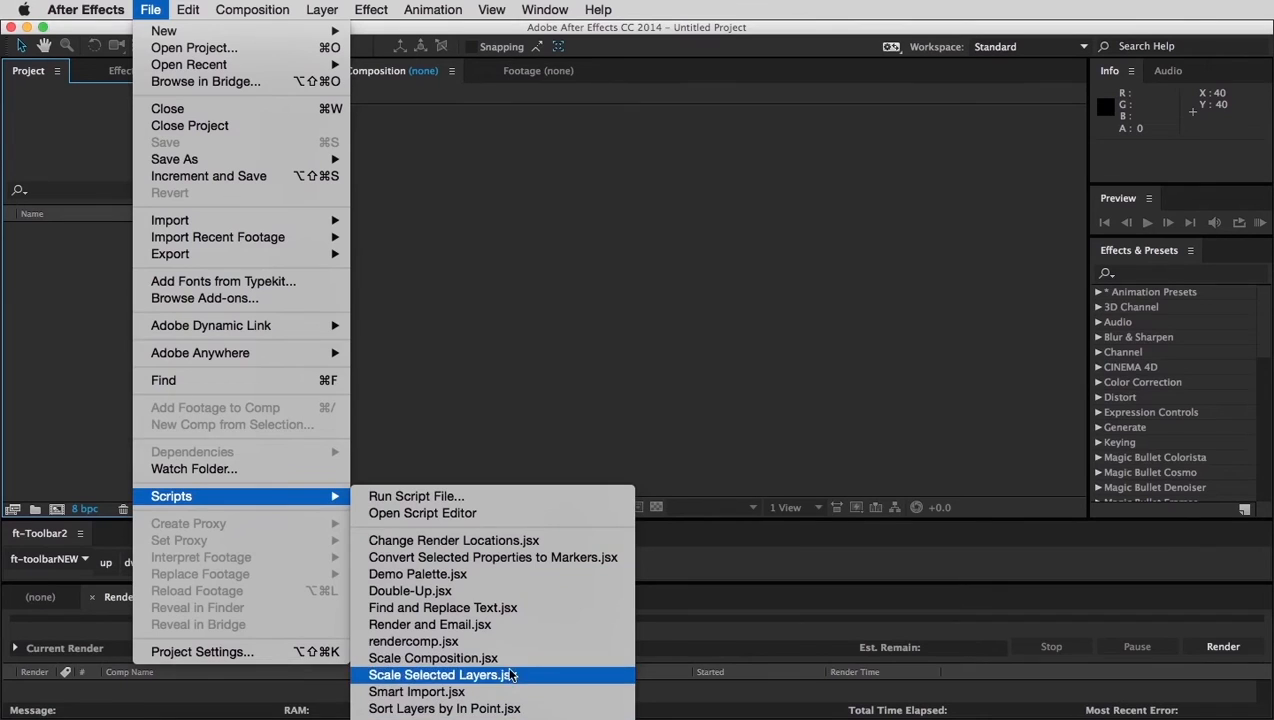
{"action": "left_click", "coordinate": [606, 362]}
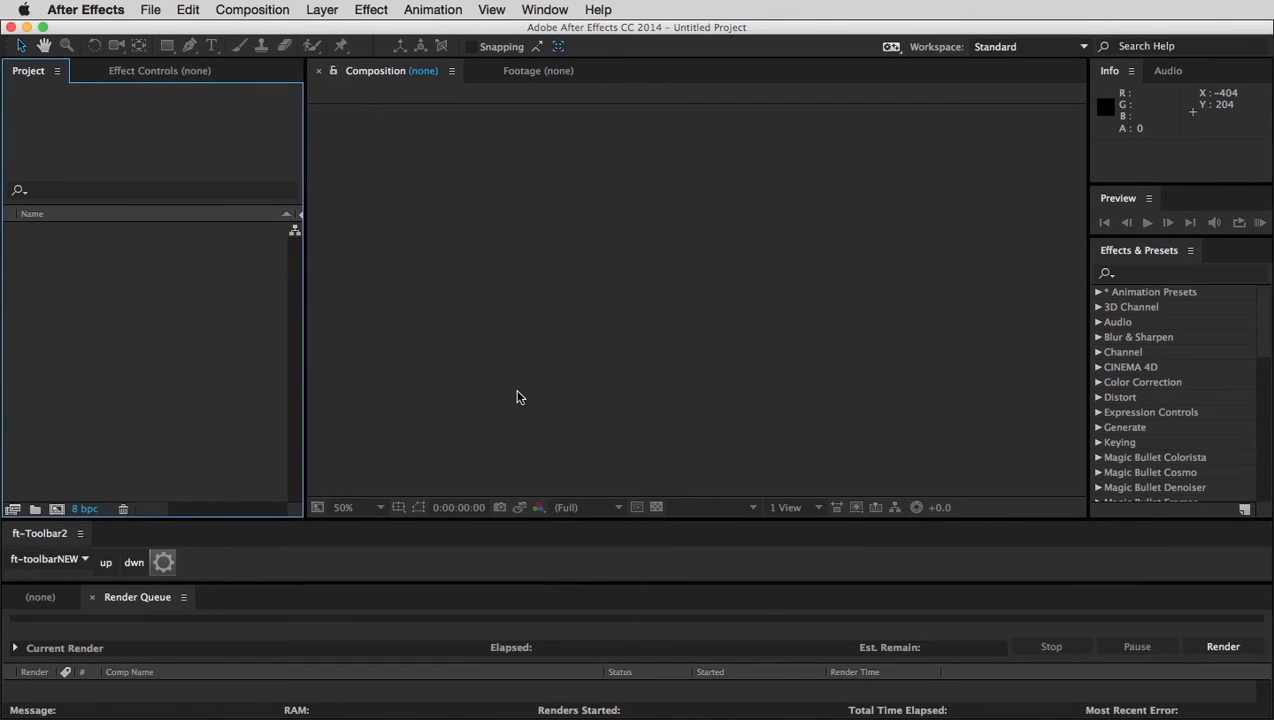
Step: Switch to the shortcuts file in TextEdit and place the cursor in the ExecuteScriptMenuItem01 shortcut value
{"action": "key", "text": "super+Tab"}
{"action": "left_click", "coordinate": [903, 650]}
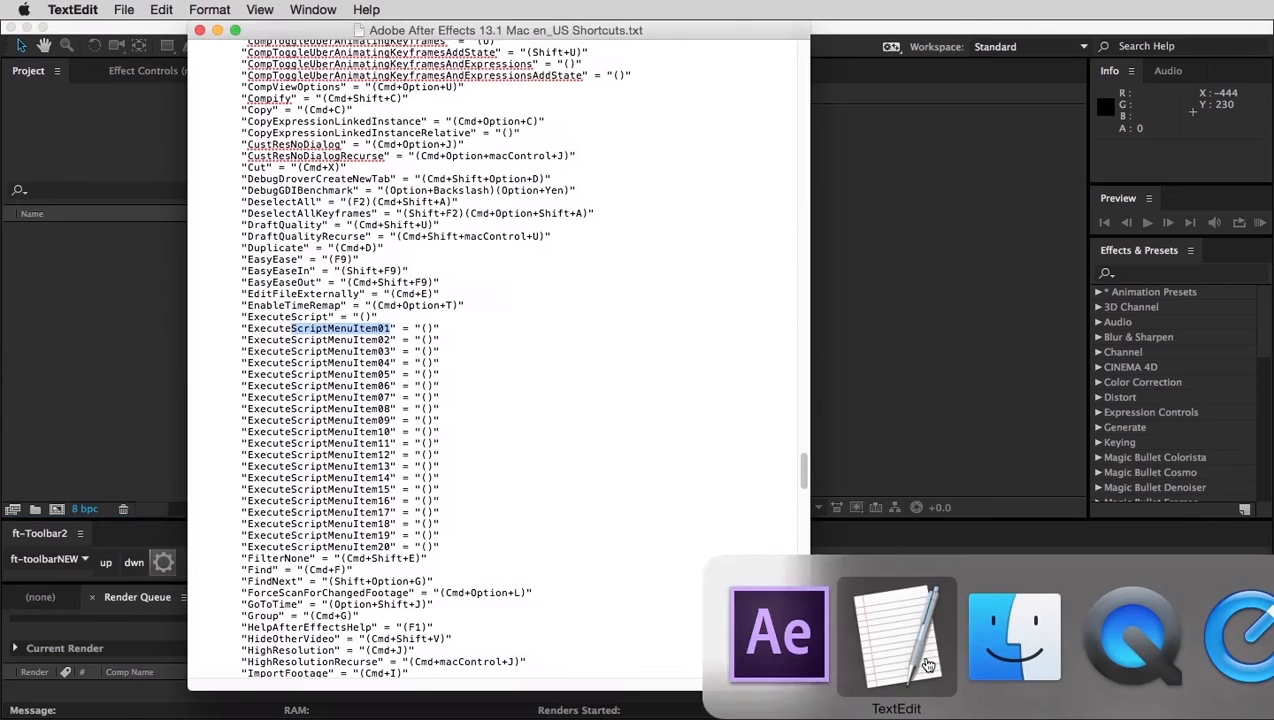
{"action": "left_click", "coordinate": [423, 329]}
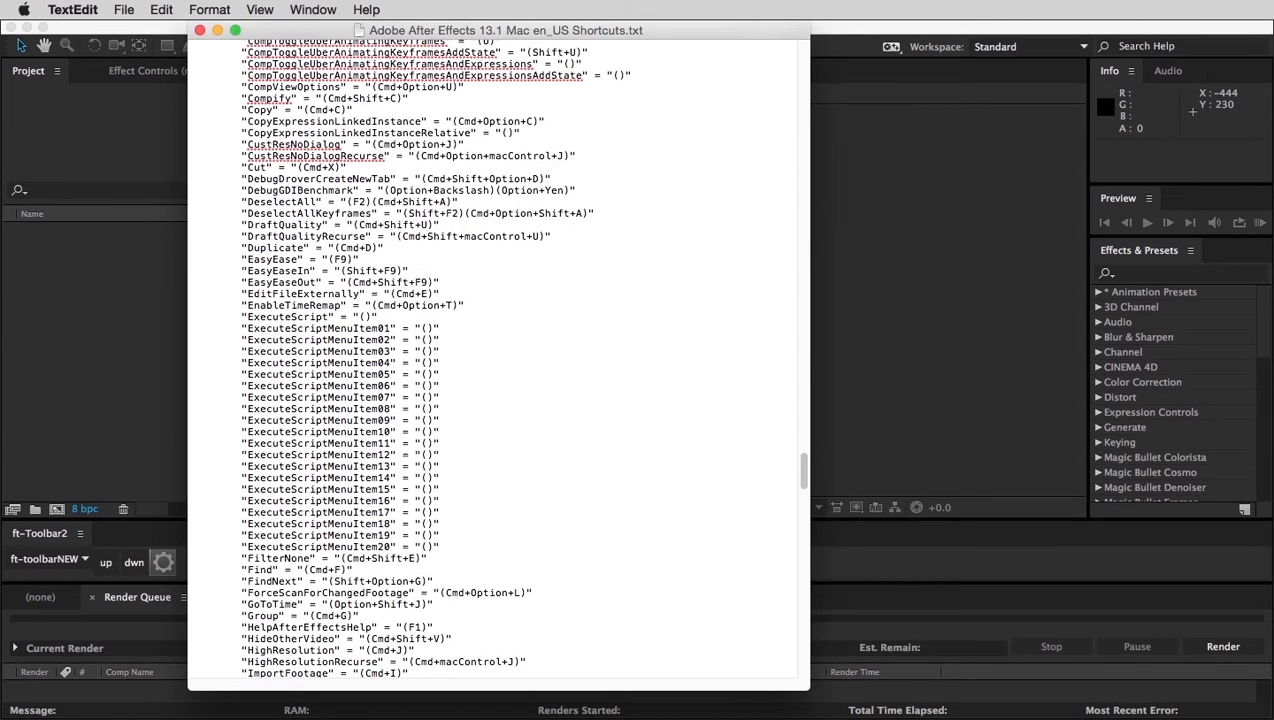
Step: Switch to the Scripts folder in Finder, widen its file column and enlarge the window to show the full script names
{"action": "left_click_drag", "start_coordinate": [1200, 719], "coordinate": [296, 125]}
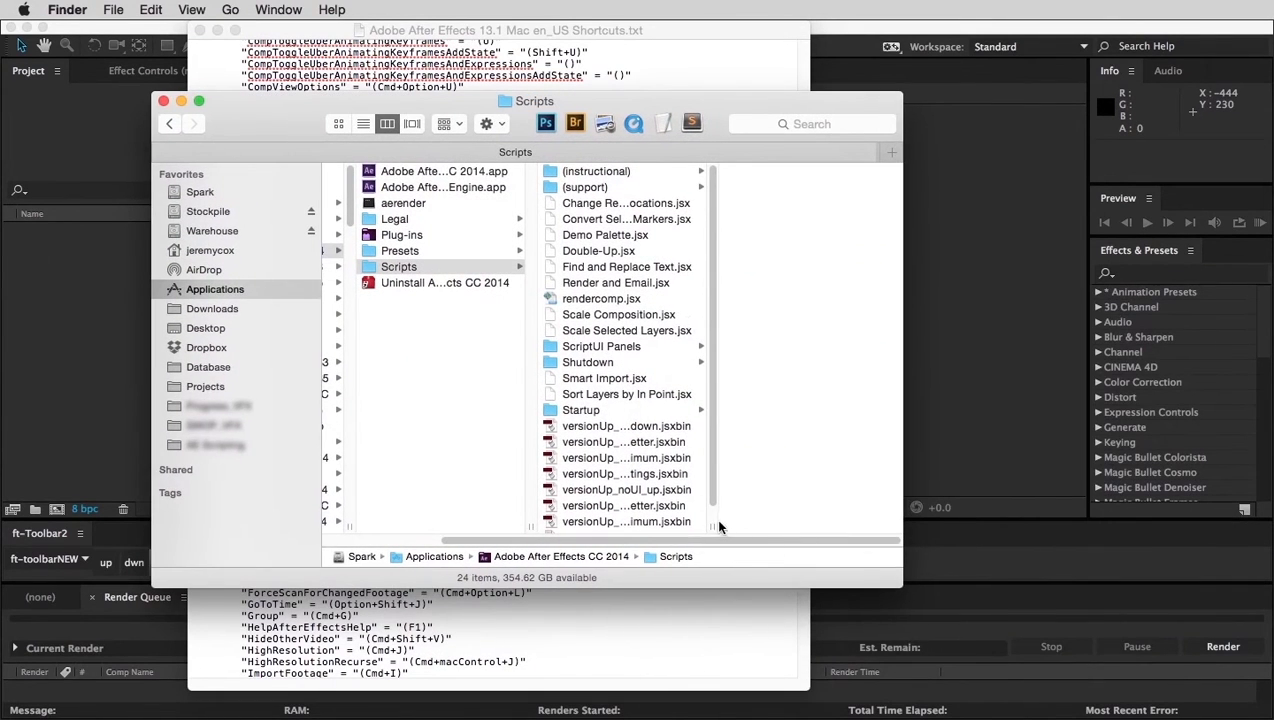
{"action": "left_click_drag", "start_coordinate": [718, 527], "coordinate": [840, 527]}
{"action": "scroll", "coordinate": [838, 530], "scroll_direction": "down", "scroll_amount": 1}
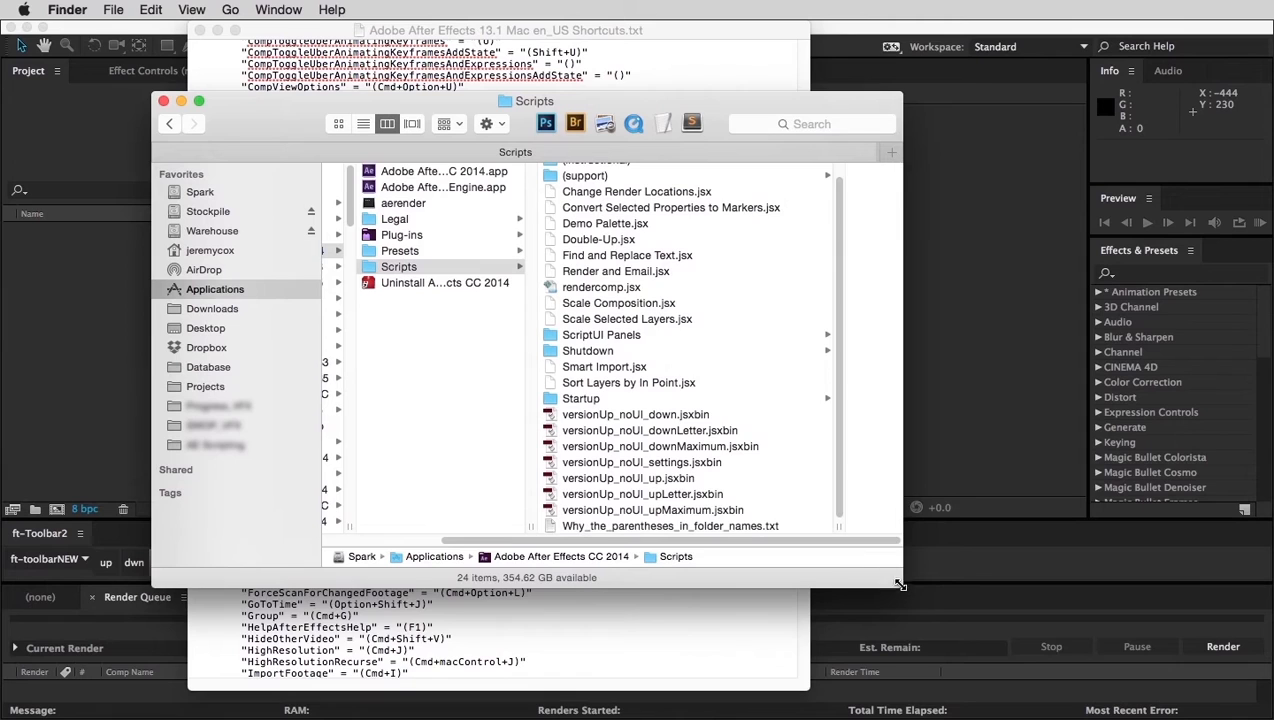
{"action": "left_click_drag", "start_coordinate": [898, 585], "coordinate": [910, 616]}
{"action": "left_click", "coordinate": [652, 432]}
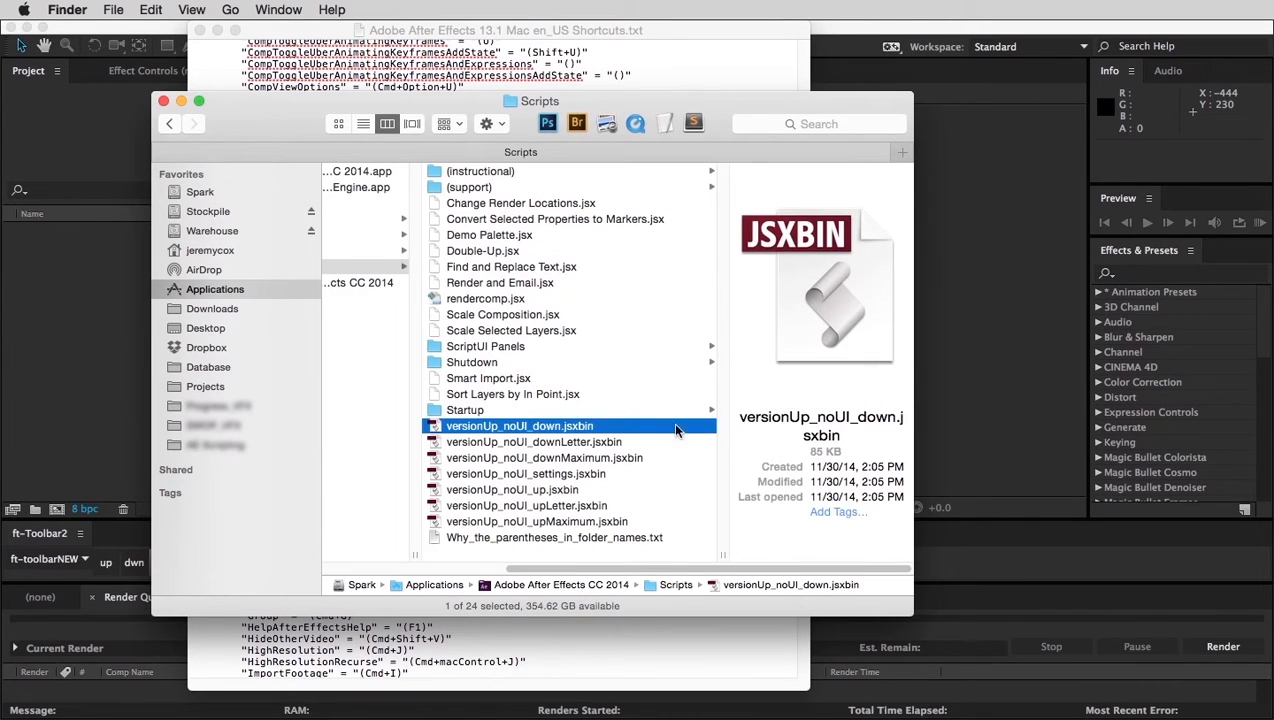
{"action": "left_click", "coordinate": [463, 425]}
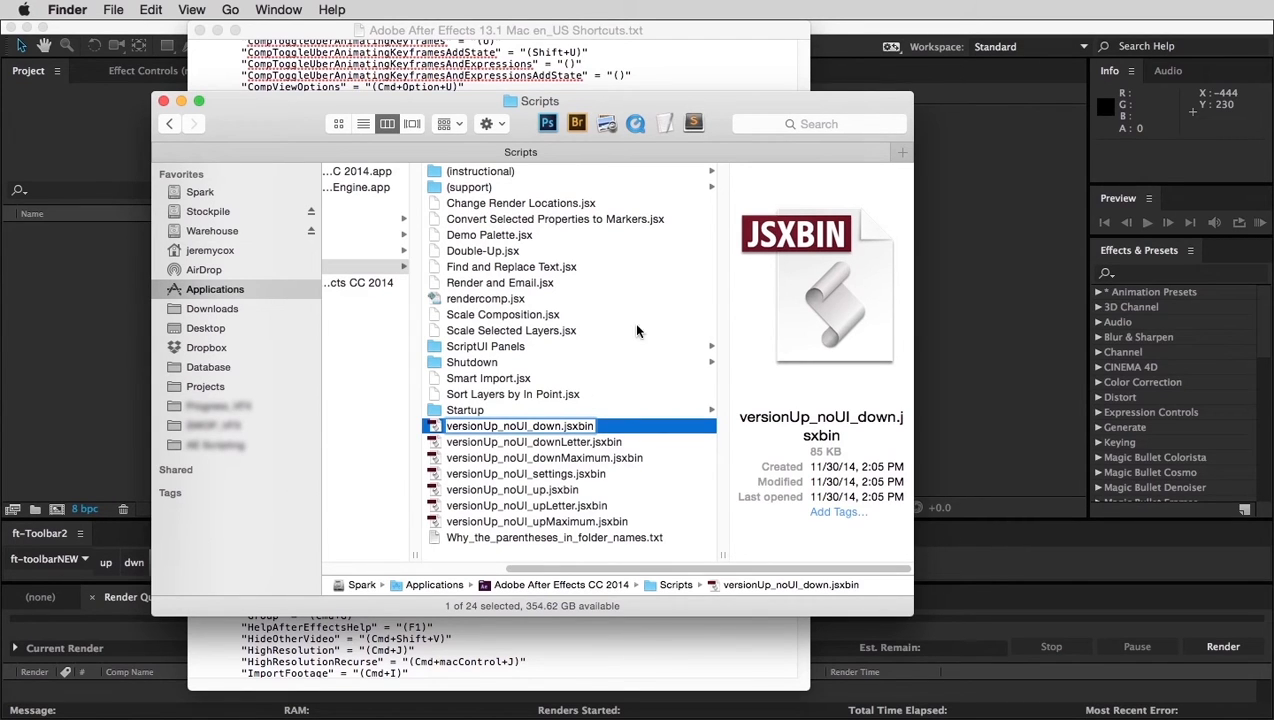
{"action": "key", "text": "Return"}
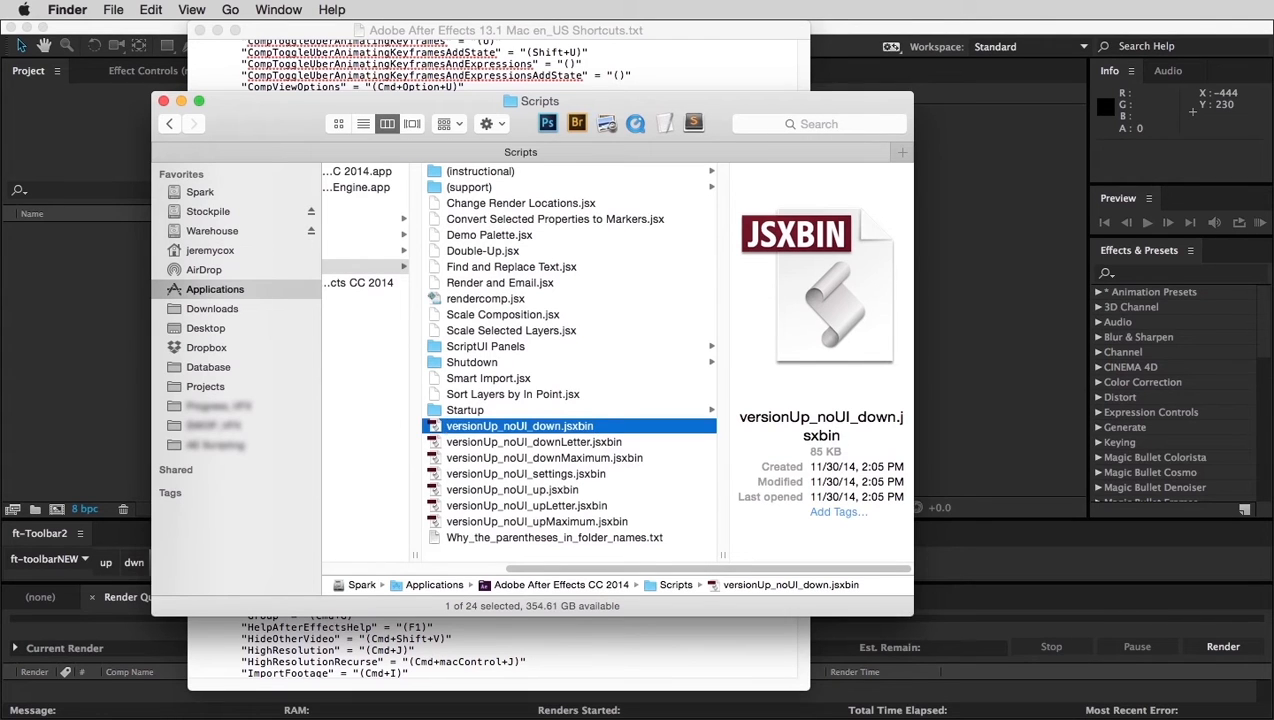
Step: Rename versionUp_noUI_up.jsxbin as 01_versionUp_noUI_up.jsxbin
{"action": "key", "text": "Down"}
{"action": "key", "text": "Down"}
{"action": "key", "text": "Down"}
{"action": "key", "text": "Down"}
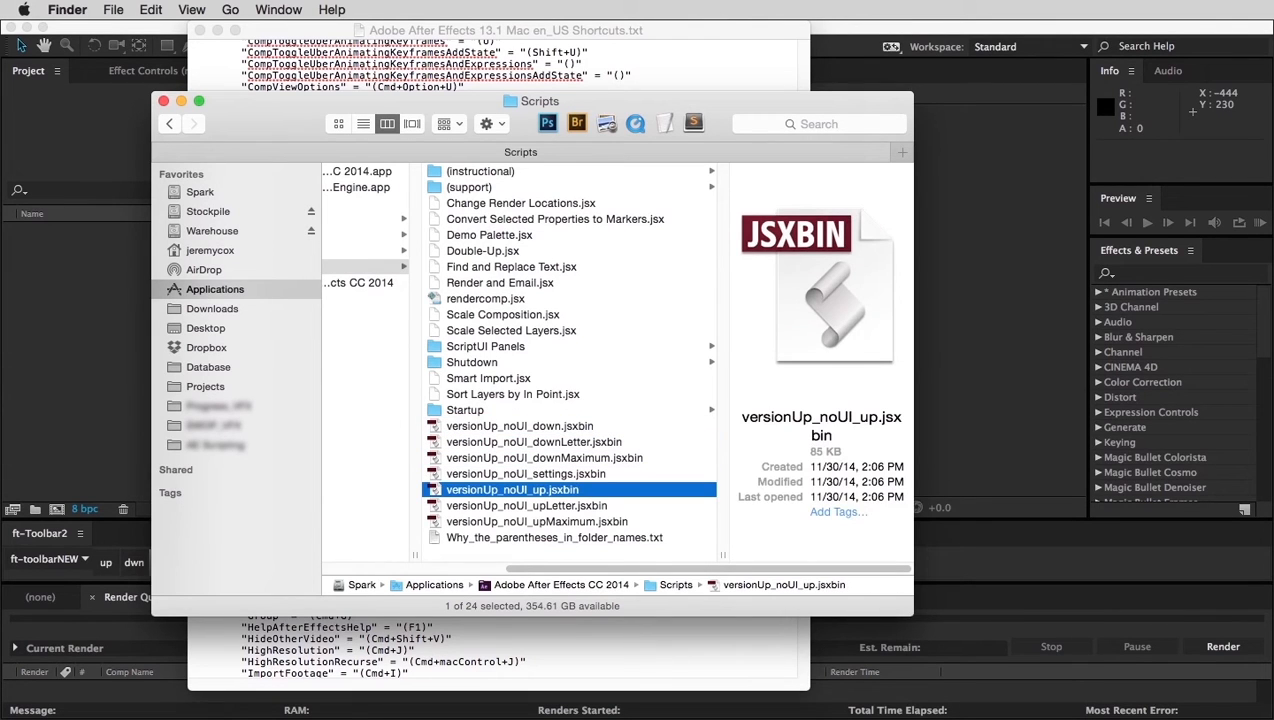
{"action": "key", "text": "Return"}
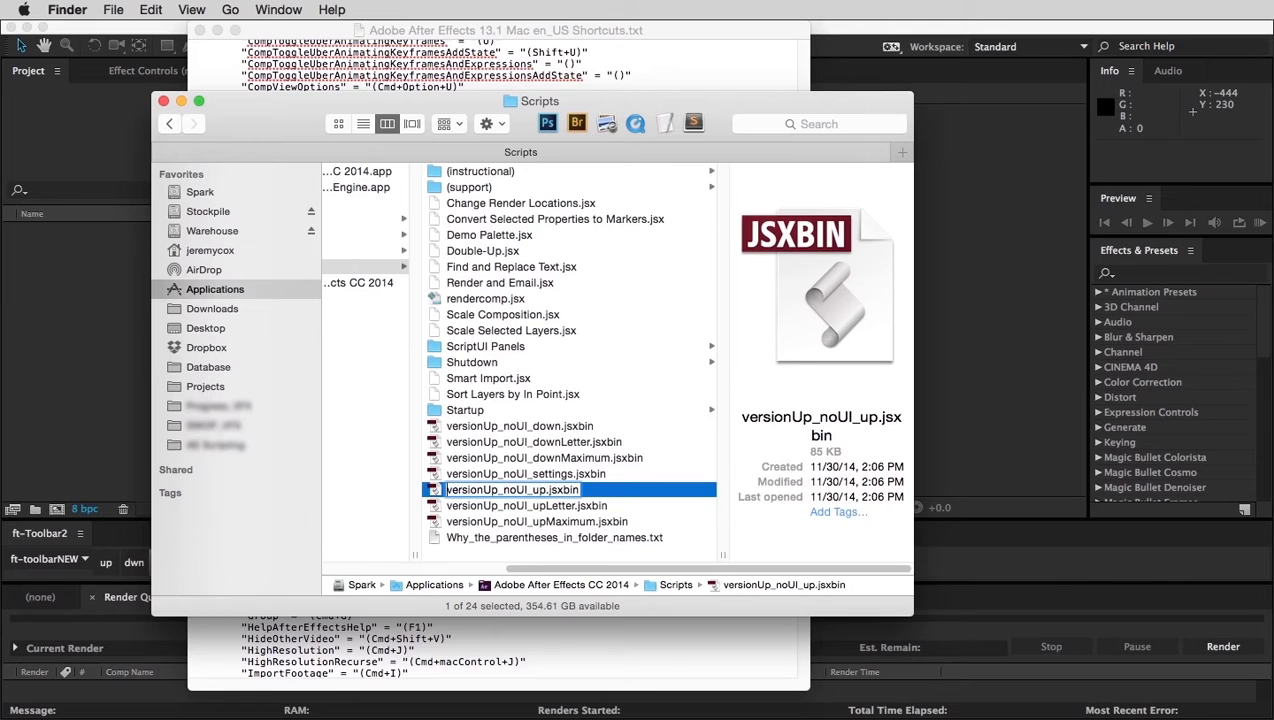
{"action": "type", "text": "01_"}
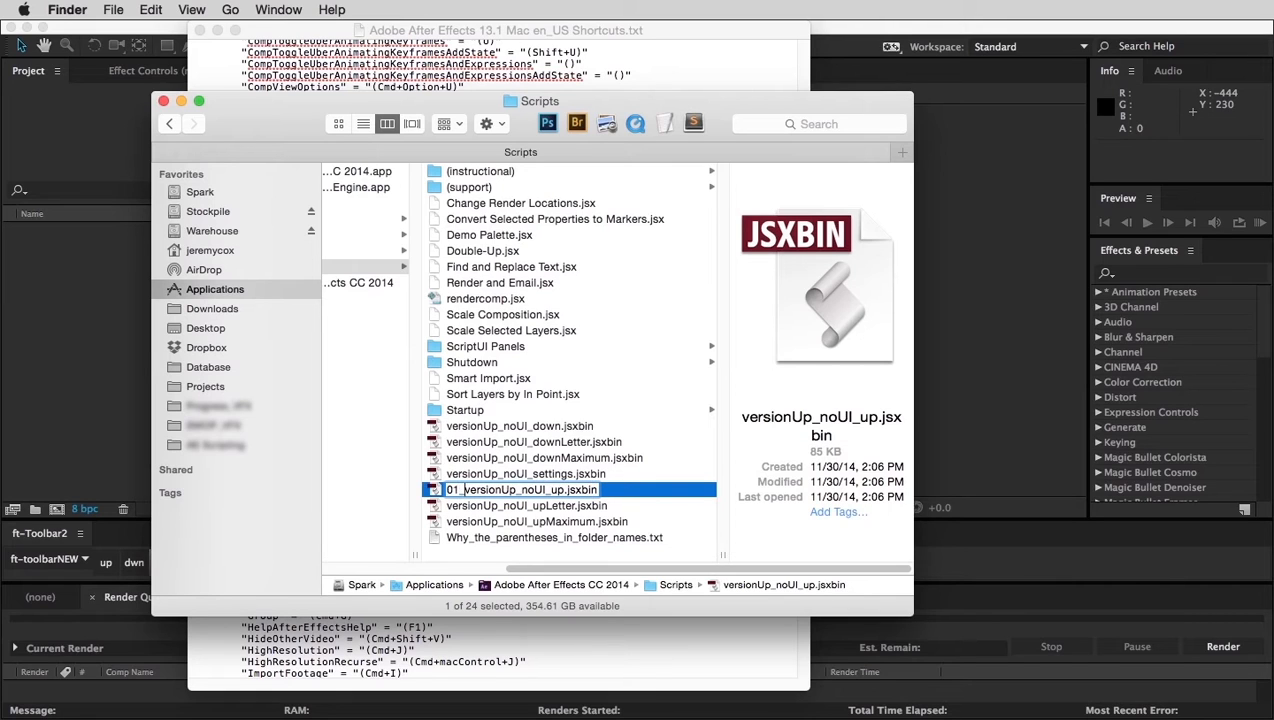
{"action": "key", "text": "Return"}
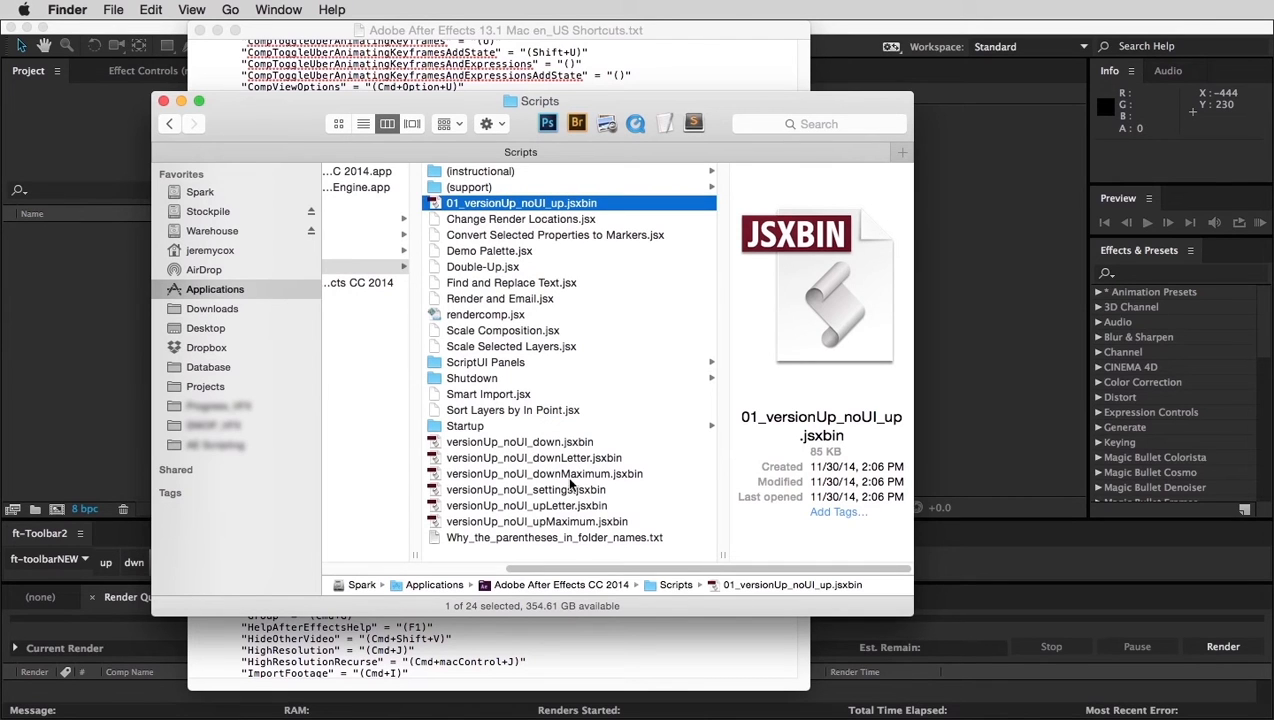
Step: Rename versionUp_noUI_down.jsxbin as 02_versionUp_noUI_down.jsxbin
{"action": "left_click", "coordinate": [565, 442]}
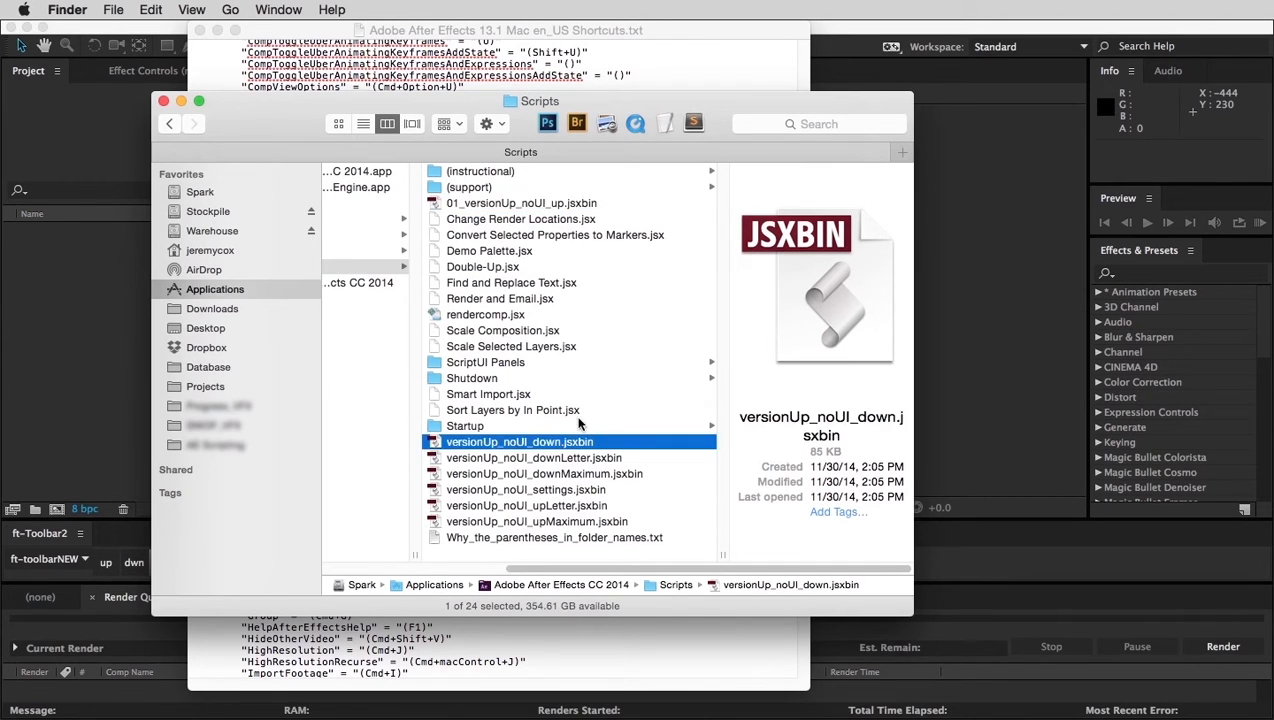
{"action": "key", "text": "Return"}
{"action": "type", "text": "02"}
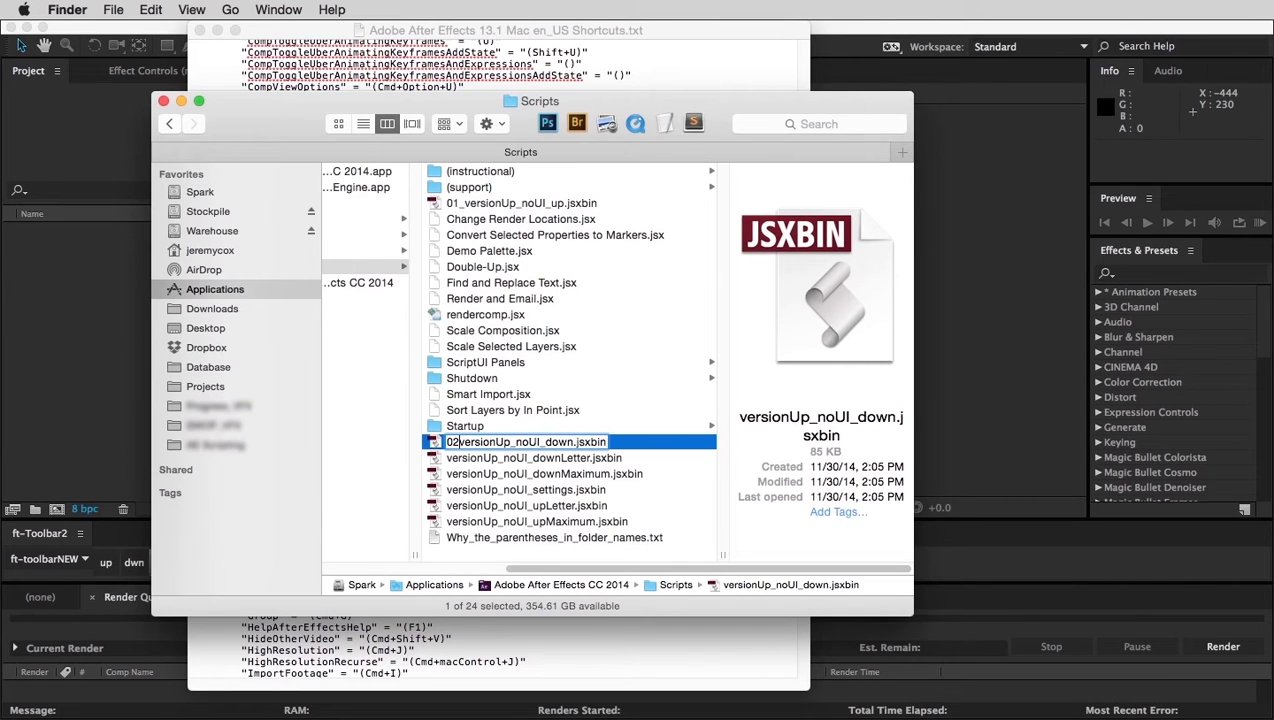
{"action": "type", "text": "_"}
{"action": "key", "text": "Return"}
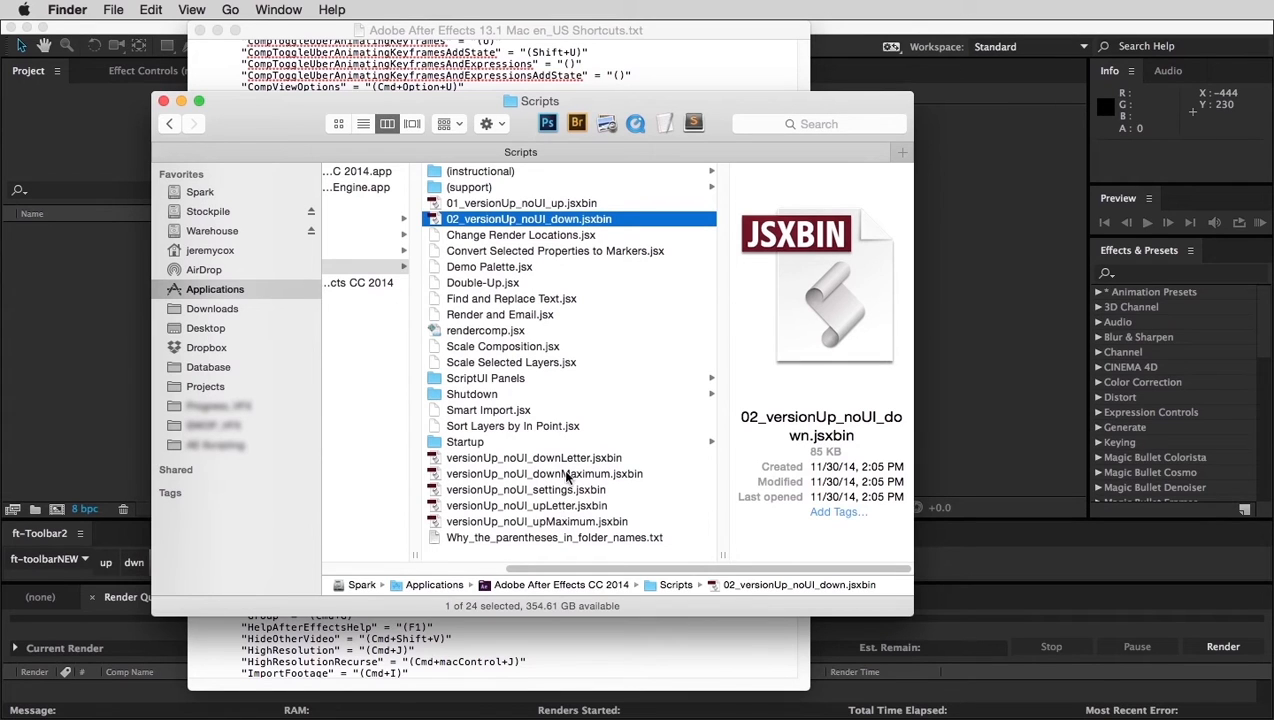
Step: Rename versionUp_noUI_upMaximum.jsxbin as 03_versionUp_noUI_upMaximum.jsxbin
{"action": "left_click", "coordinate": [563, 522]}
{"action": "key", "text": "Return"}
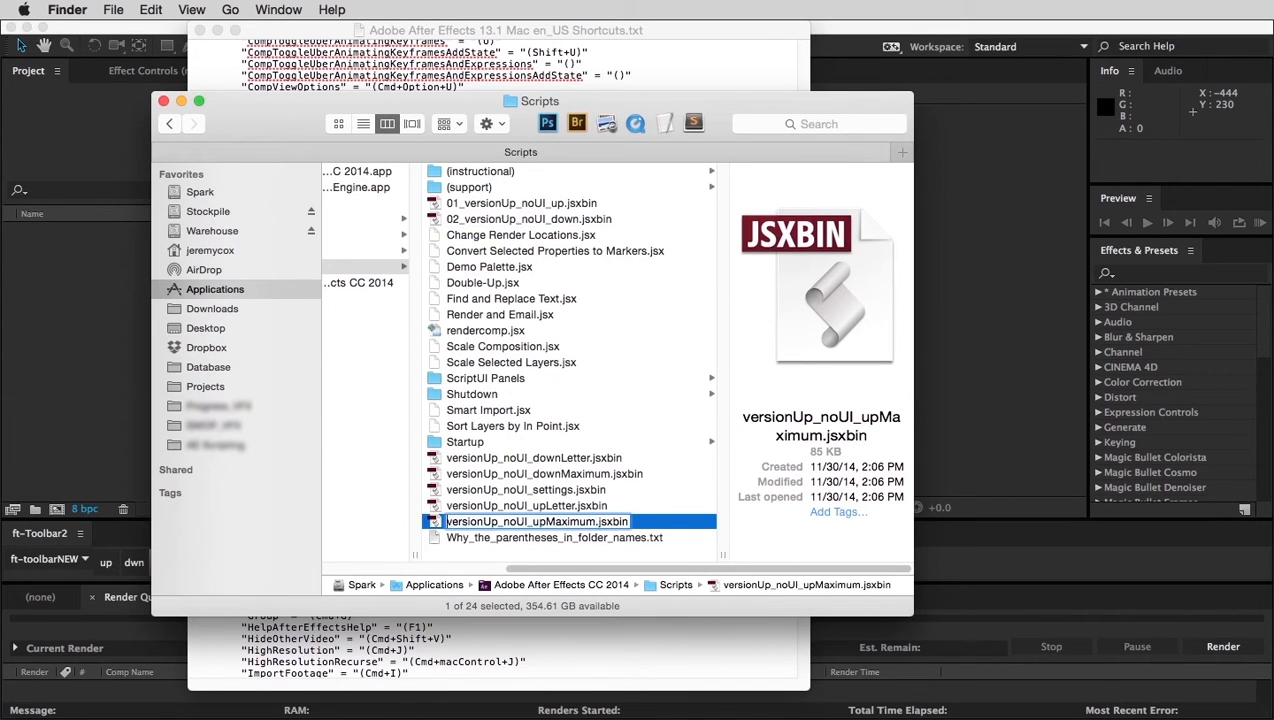
{"action": "key", "text": "Left"}
{"action": "type", "text": "02_"}
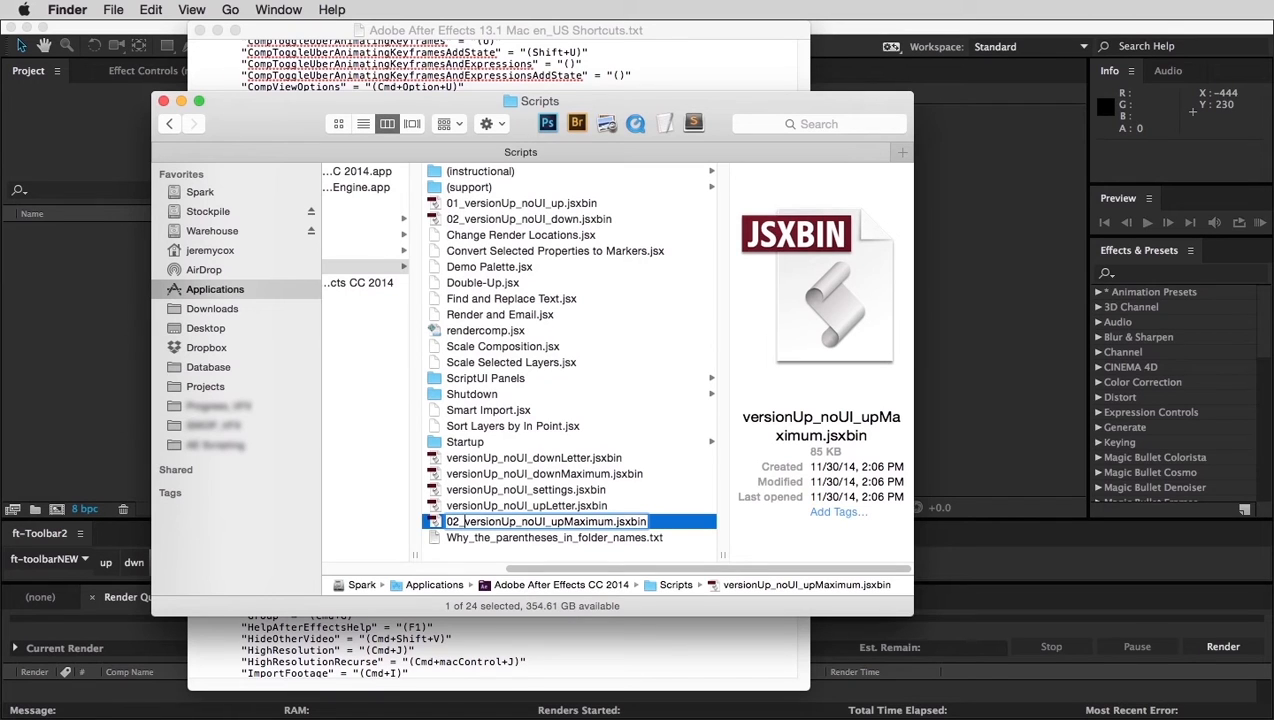
{"action": "key", "text": "BackSpace"}
{"action": "key", "text": "BackSpace"}
{"action": "type", "text": "3_"}
{"action": "key", "text": "Return"}
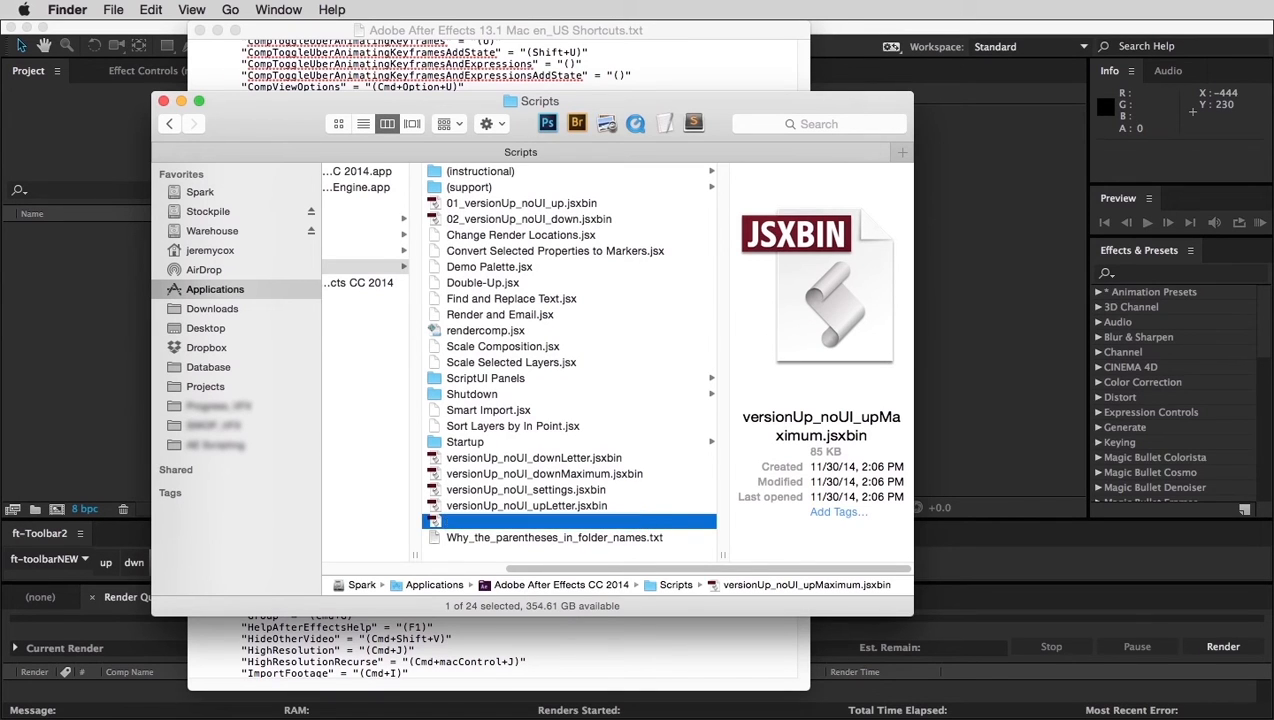
Step: Rename versionUp_noUI_downMaximum.jsxbin as 04_versionUp_noUI_downMaximum.jsxbin
{"action": "left_click", "coordinate": [604, 490]}
{"action": "key", "text": "Return"}
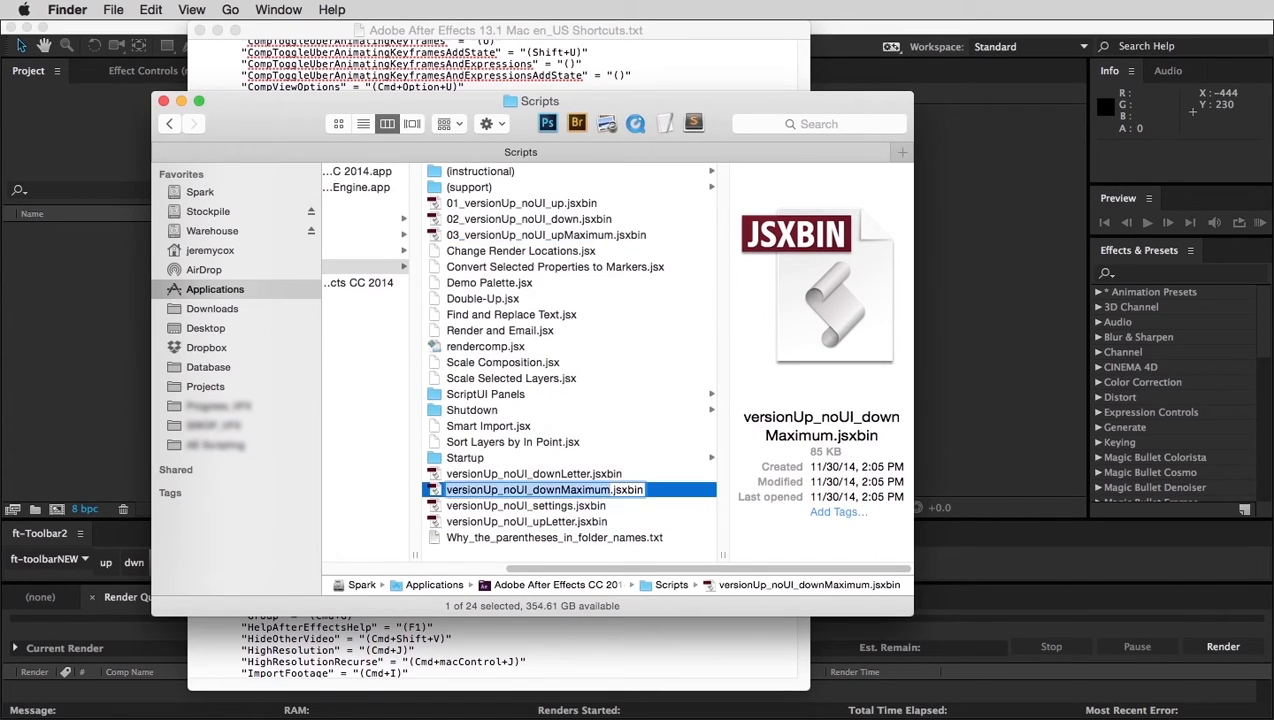
{"action": "key", "text": "Left"}
{"action": "type", "text": "04"}
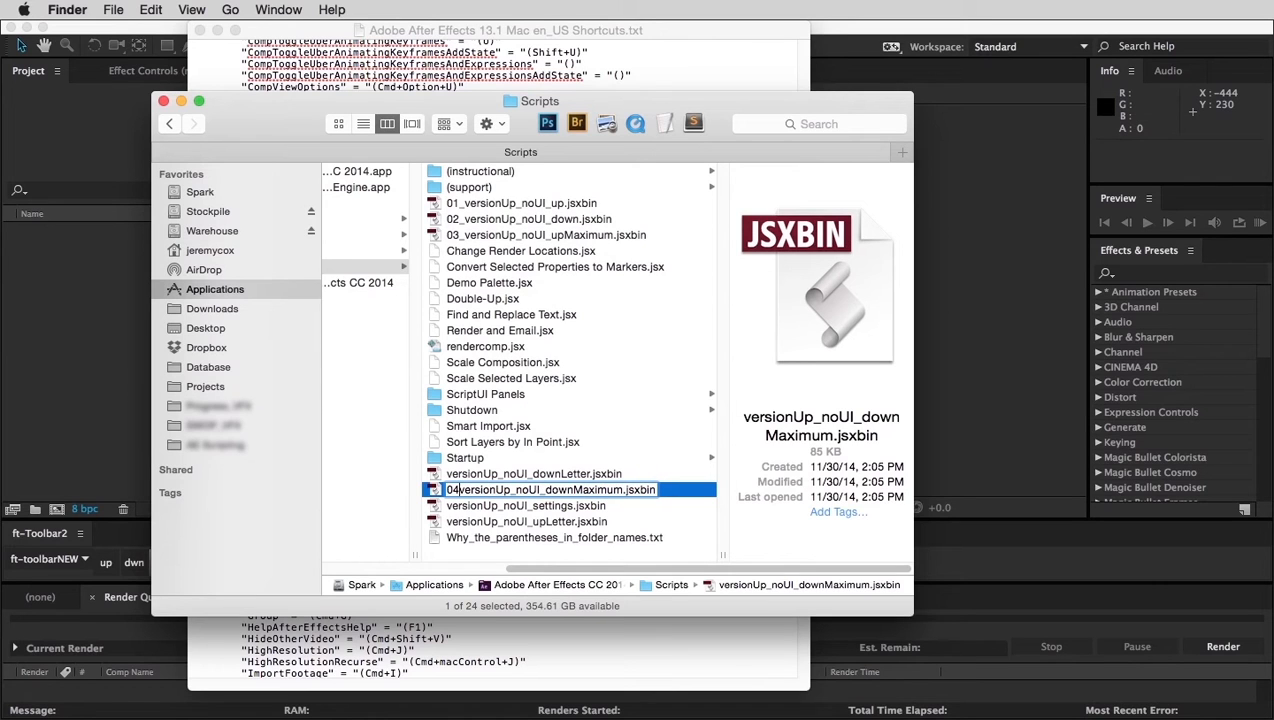
{"action": "type", "text": "_"}
{"action": "key", "text": "Return"}
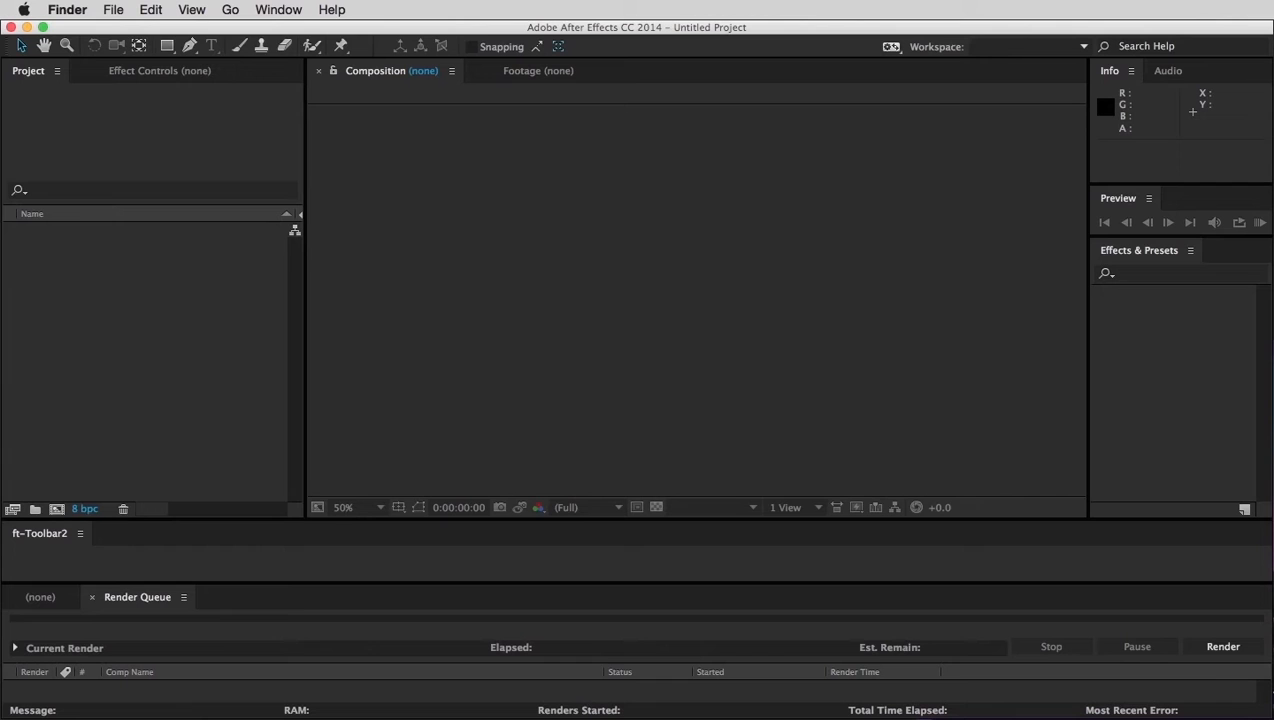
Step: In the restarted After Effects, examine where the numbered versionUp scripts appear in the script list
{"action": "left_click", "coordinate": [165, 11]}
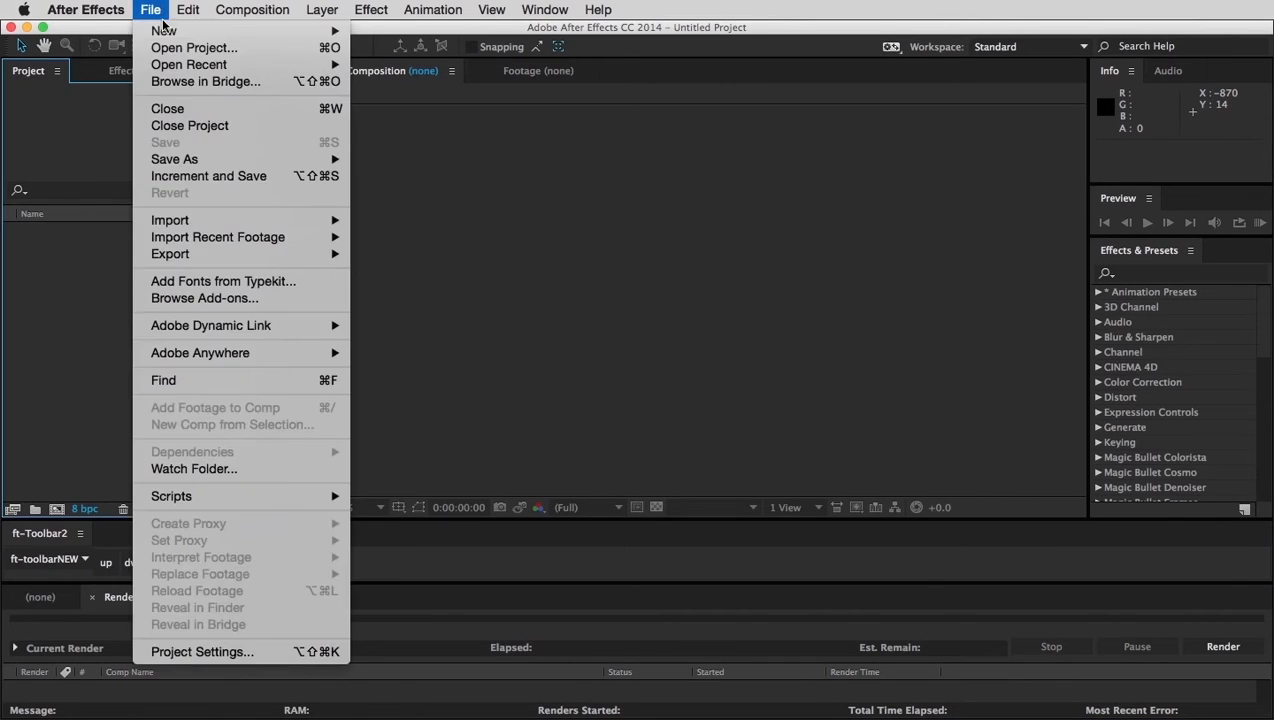
{"action": "mouse_move", "coordinate": [252, 495]}
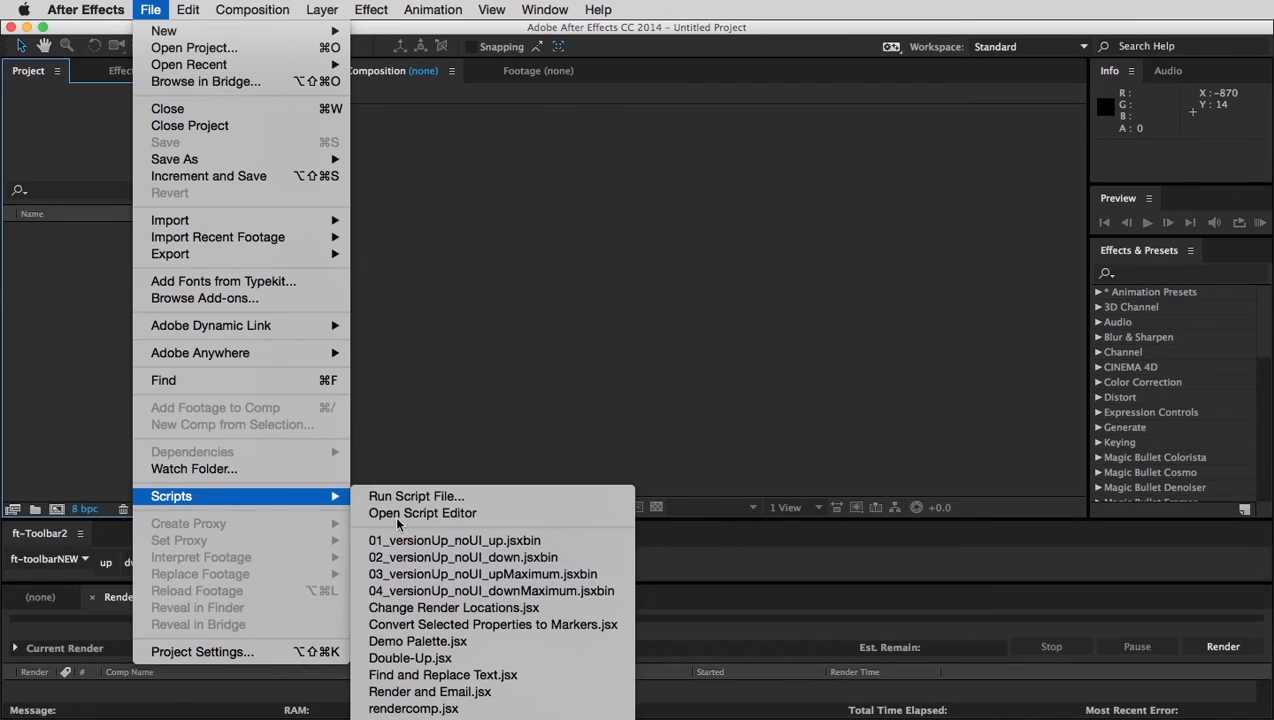
{"action": "left_click", "coordinate": [432, 396]}
Step: Switch to the shortcuts file in TextEdit and highlight the ExecuteScriptMenuItem01 and ExecuteScriptMenuItem02 entries
{"action": "key", "text": "super+Tab"}
{"action": "key", "text": "super+Tab"}
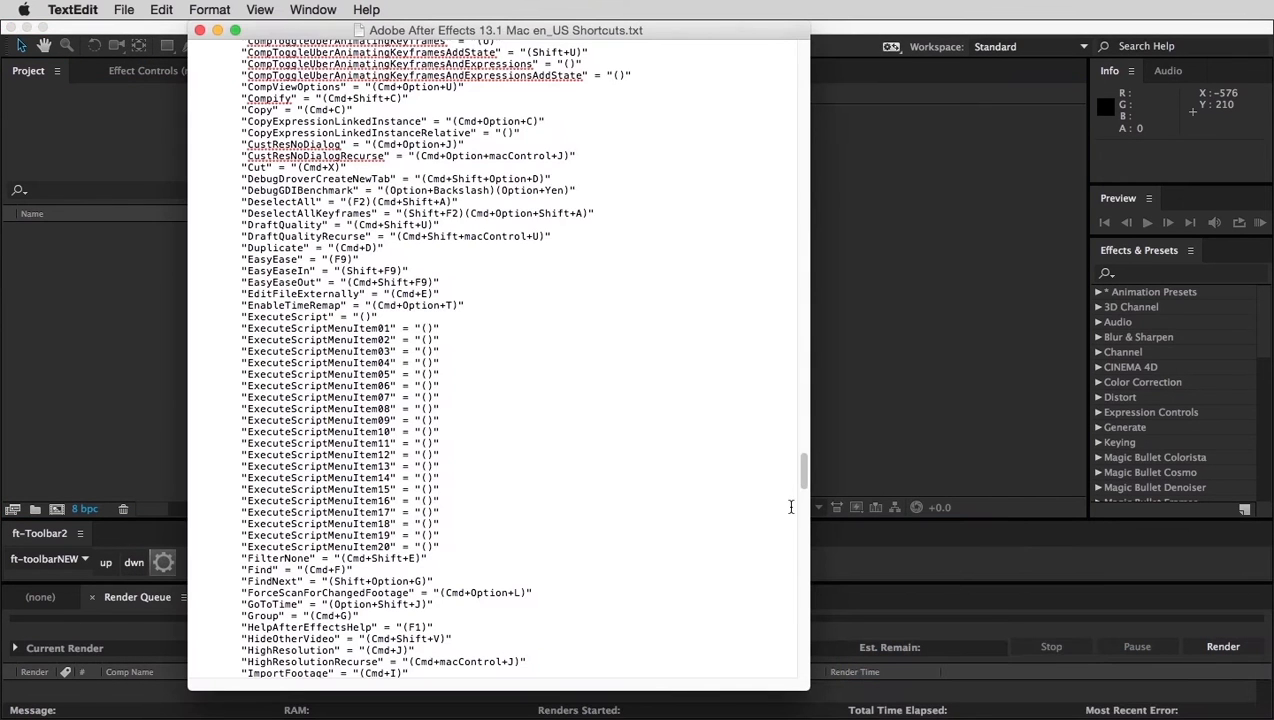
{"action": "left_click", "coordinate": [424, 329]}
{"action": "left_click_drag", "start_coordinate": [444, 329], "coordinate": [240, 329]}
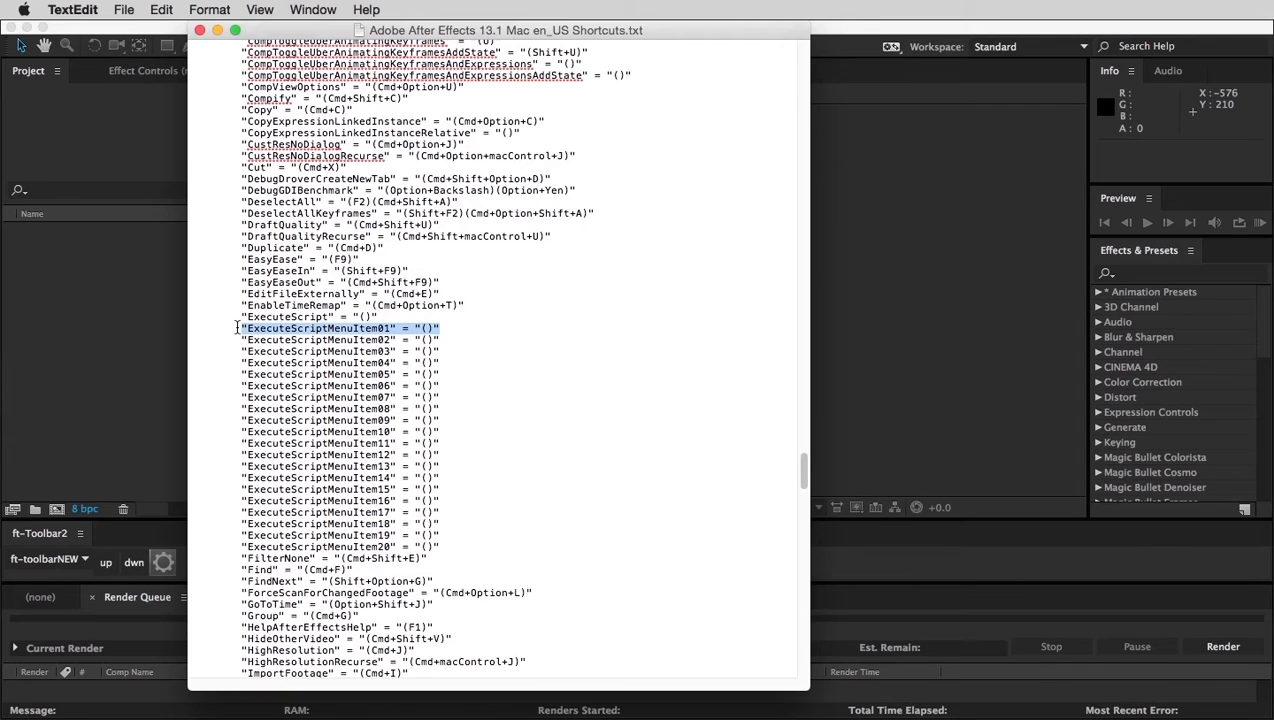
{"action": "left_click", "coordinate": [360, 333]}
{"action": "left_click_drag", "start_coordinate": [446, 329], "coordinate": [238, 329]}
{"action": "left_click_drag", "start_coordinate": [446, 340], "coordinate": [228, 350]}
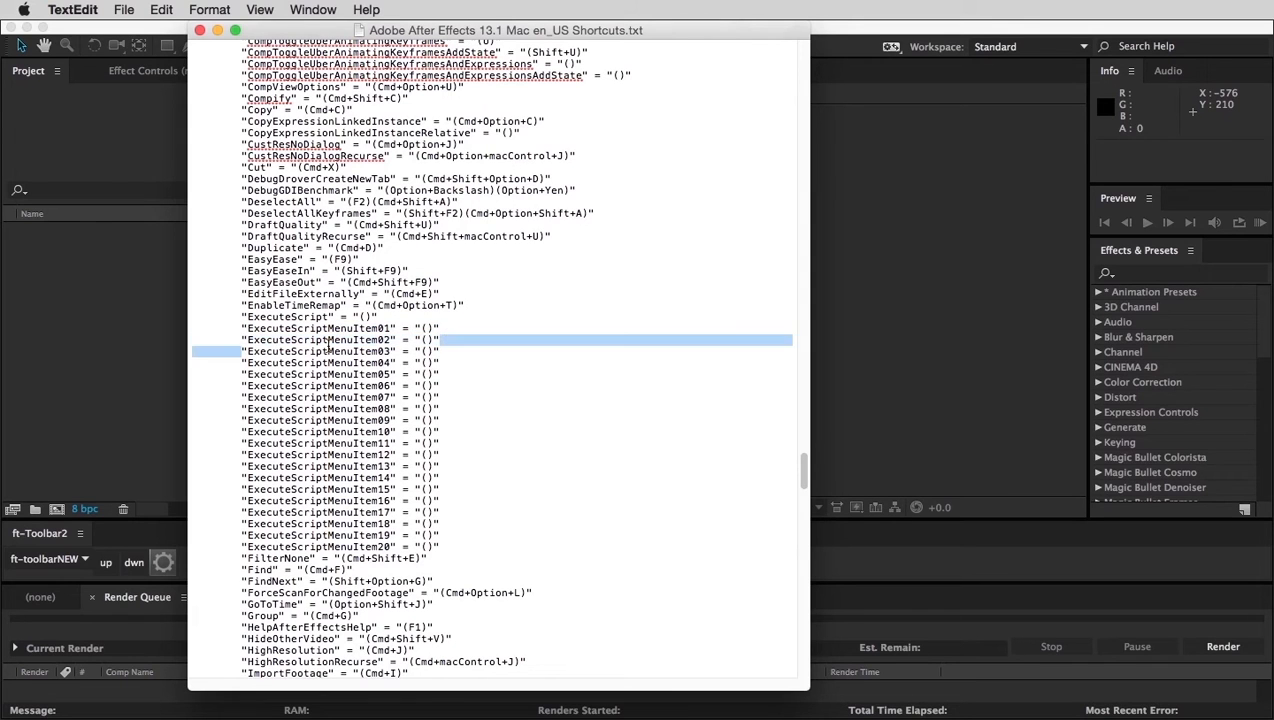
{"action": "double_click", "coordinate": [339, 339]}
{"action": "left_click", "coordinate": [424, 338]}
Step: Switch to After Effects and check the order of the numbered versionUp scripts in the script list
{"action": "left_click", "coordinate": [168, 331]}
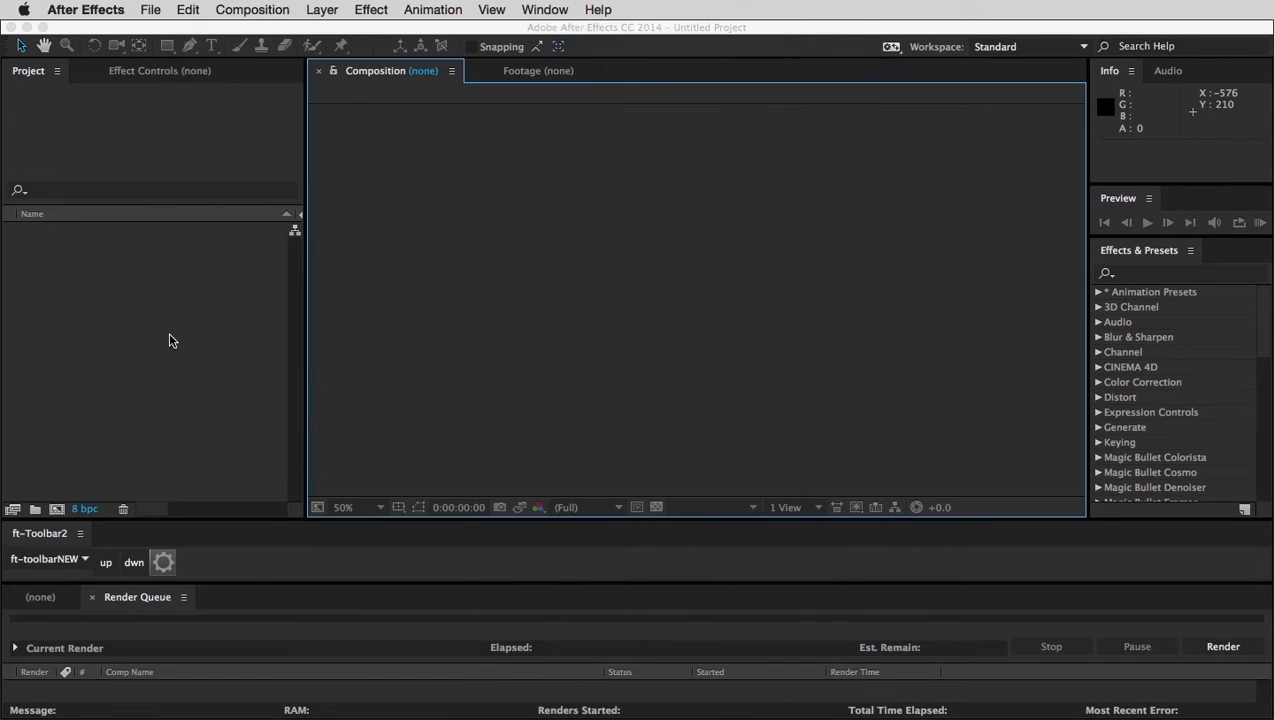
{"action": "left_click", "coordinate": [150, 9]}
{"action": "mouse_move", "coordinate": [280, 496]}
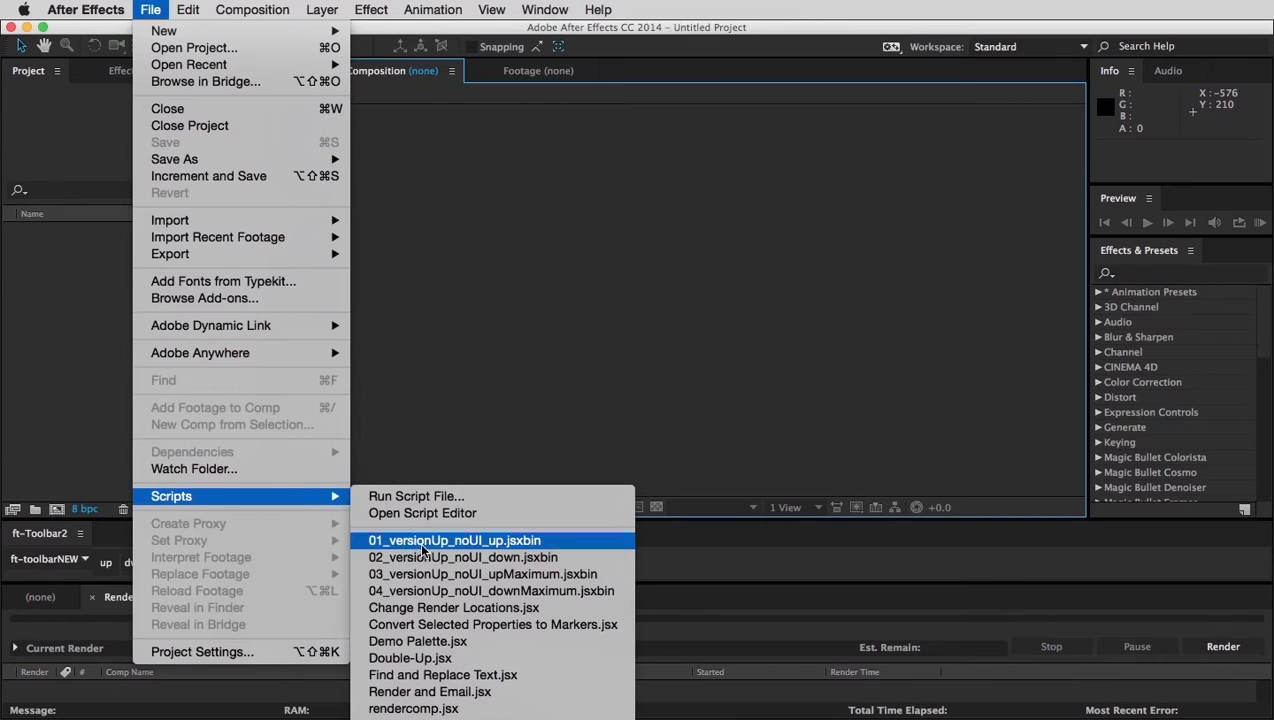
{"action": "left_click", "coordinate": [764, 262]}
Step: Back in the TextEdit shortcuts file, enter Option_UpArrow inside the parentheses of ExecuteScriptMenuItem02
{"action": "key", "text": "super+Tab"}
{"action": "left_click_drag", "start_coordinate": [428, 341], "coordinate": [377, 340]}
{"action": "left_click", "coordinate": [429, 342]}
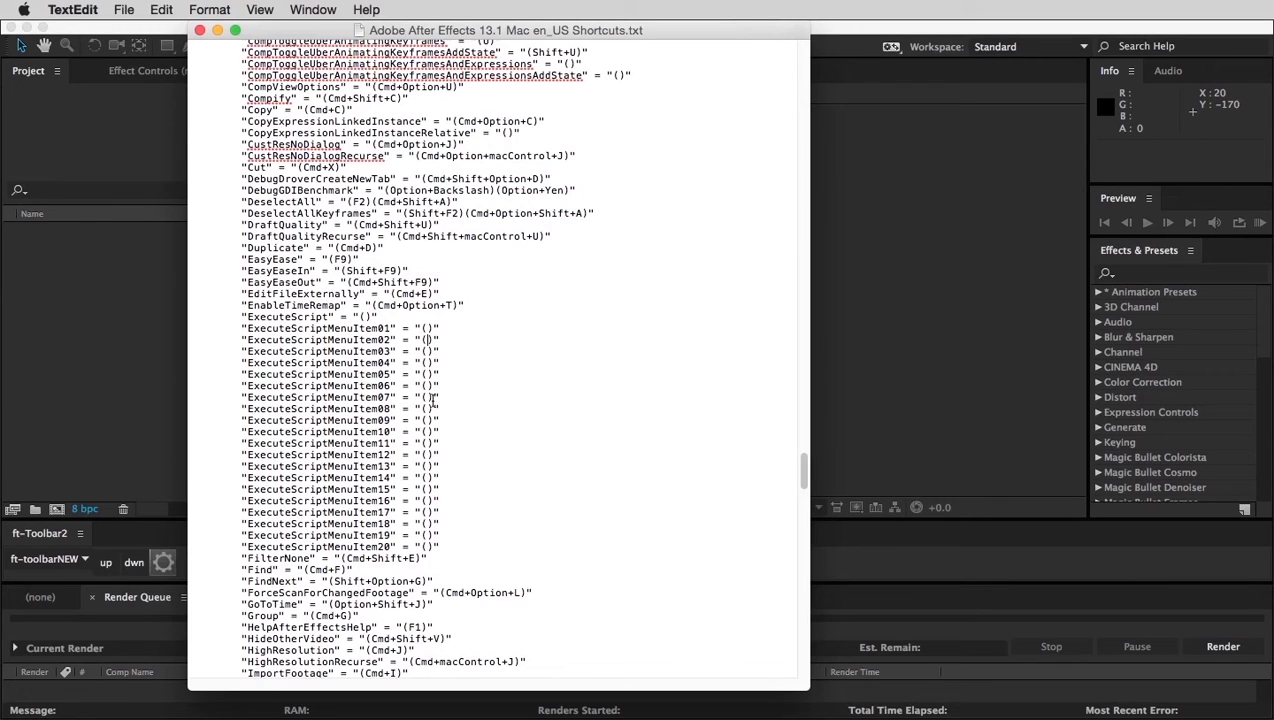
{"action": "left_click", "coordinate": [427, 340]}
{"action": "type", "text": "Opton"}
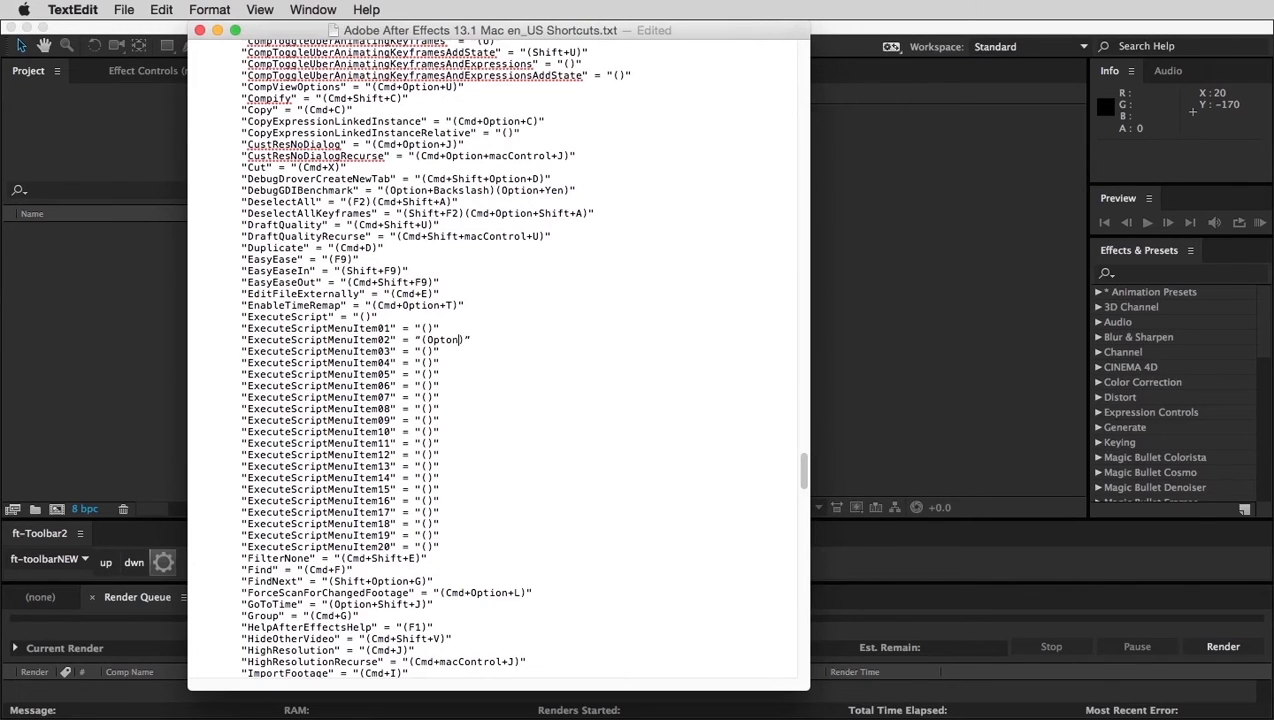
{"action": "key", "text": "BackSpace"}
{"action": "key", "text": "BackSpace"}
{"action": "type", "text": "ion_"}
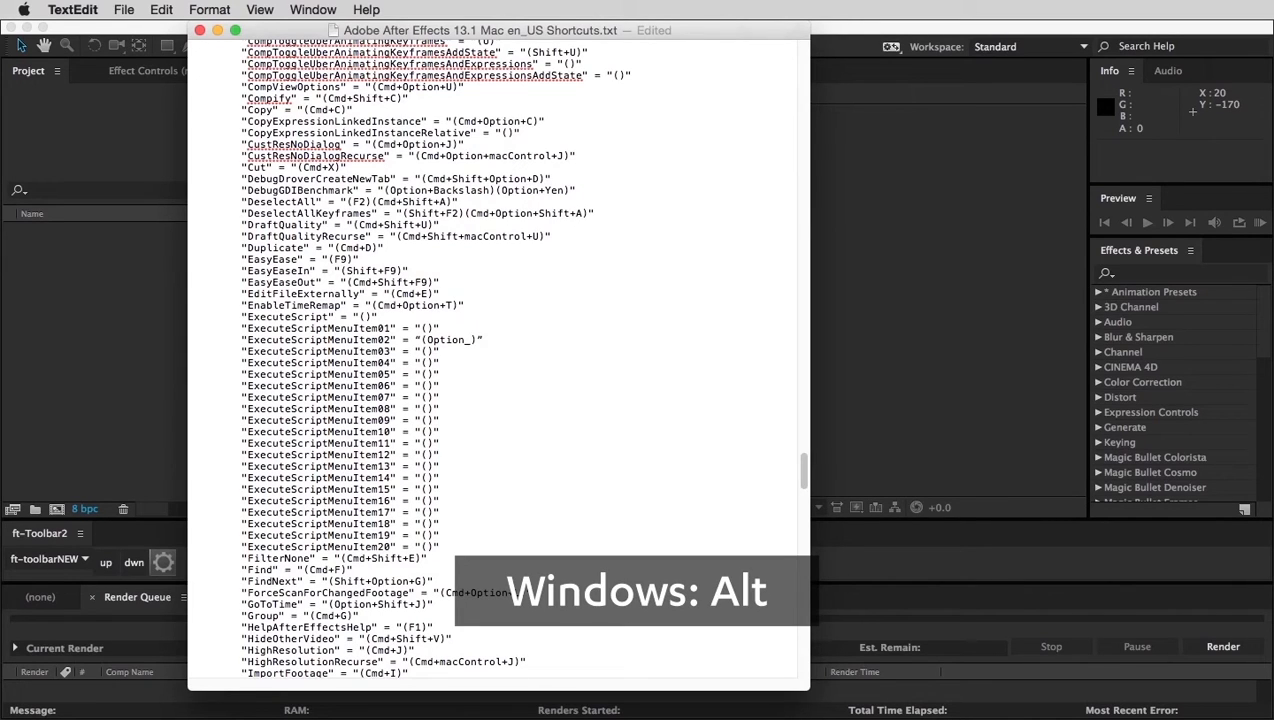
{"action": "type", "text": "UpArrow"}
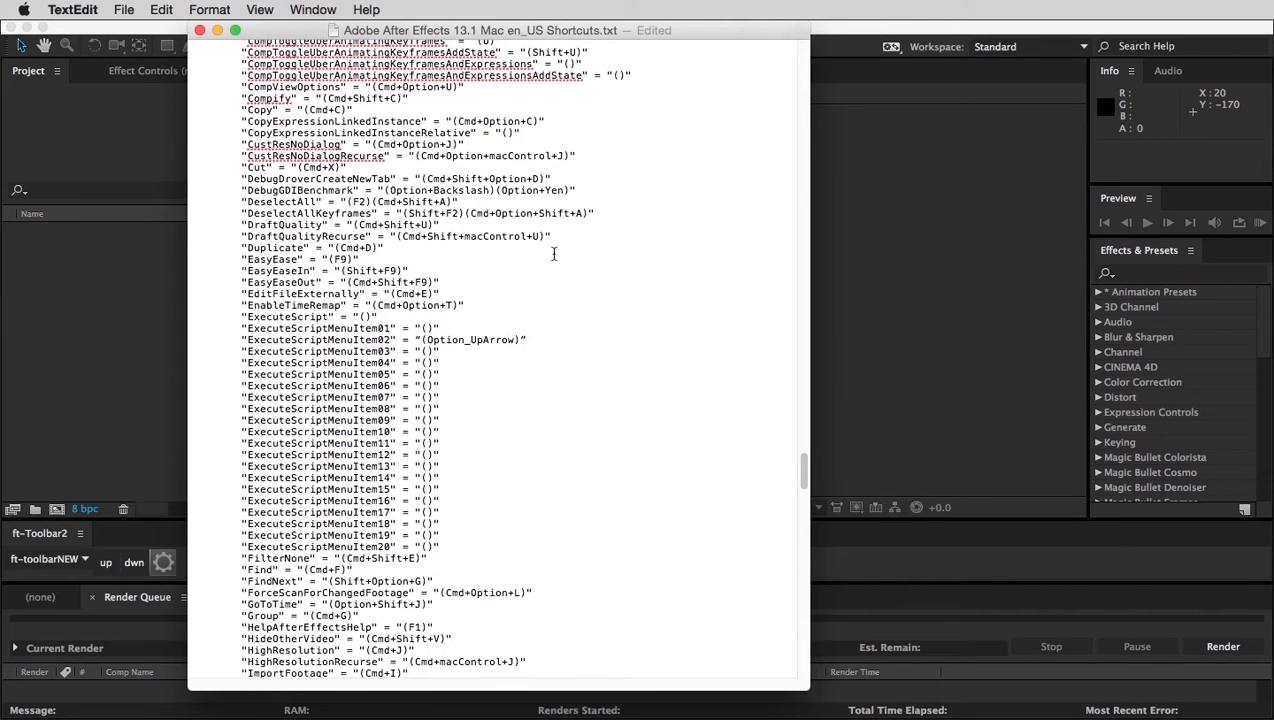
Step: Replace the underscore in the ExecuteScriptMenuItem02 shortcut with a plus sign so it reads Option+UpArrow
{"action": "double_click", "coordinate": [501, 340]}
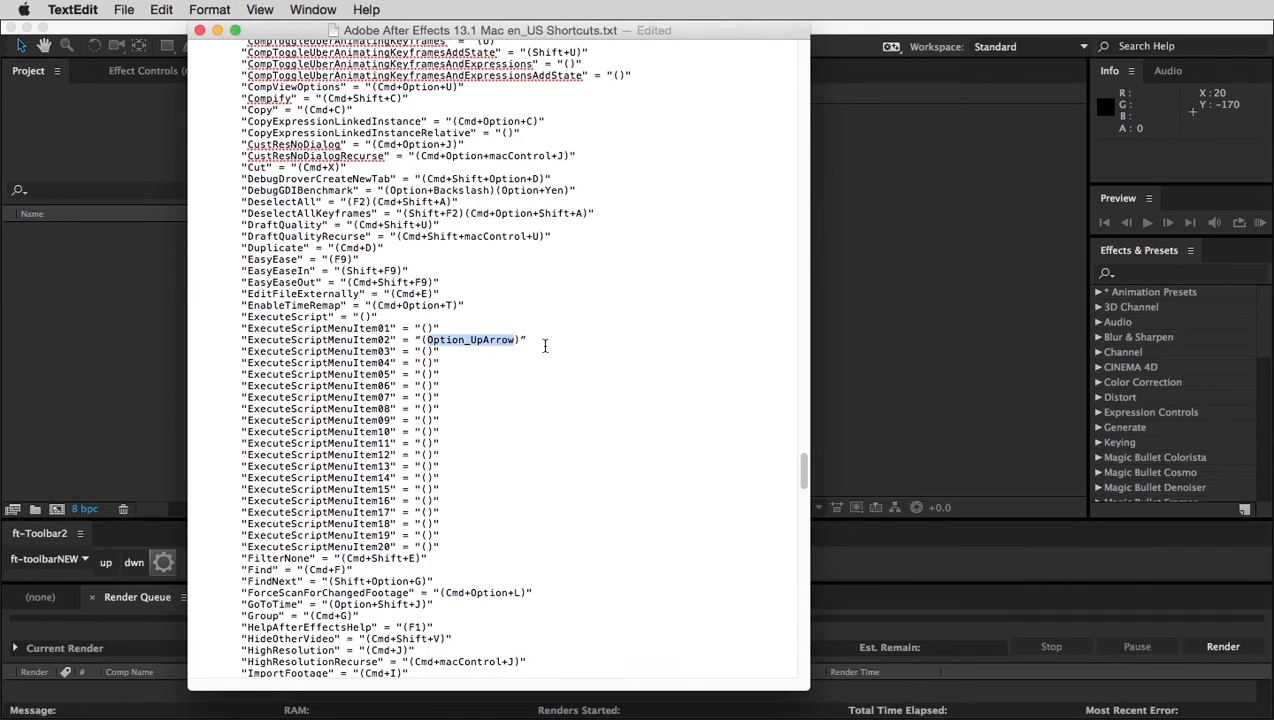
{"action": "left_click", "coordinate": [492, 340]}
{"action": "left_click", "coordinate": [471, 340]}
{"action": "key", "text": "BackSpace"}
{"action": "type", "text": "+"}
{"action": "double_click", "coordinate": [496, 342]}
{"action": "left_click", "coordinate": [550, 340]}
Step: Look up the spelling of UpArrow in the Key Identifiers list at the start of the shortcuts file
{"action": "scroll", "coordinate": [803, 482], "scroll_direction": "up", "scroll_amount": 1}
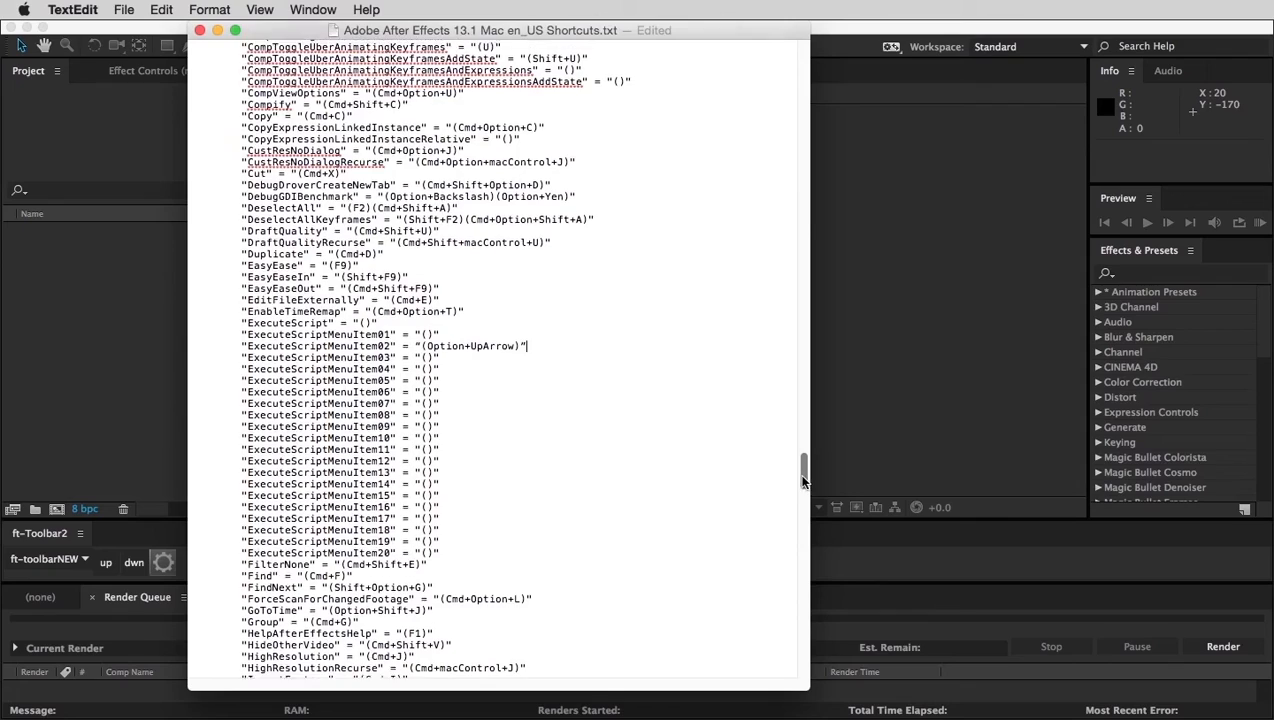
{"action": "left_click_drag", "start_coordinate": [803, 482], "coordinate": [803, 60]}
{"action": "left_click_drag", "start_coordinate": [257, 229], "coordinate": [212, 229]}
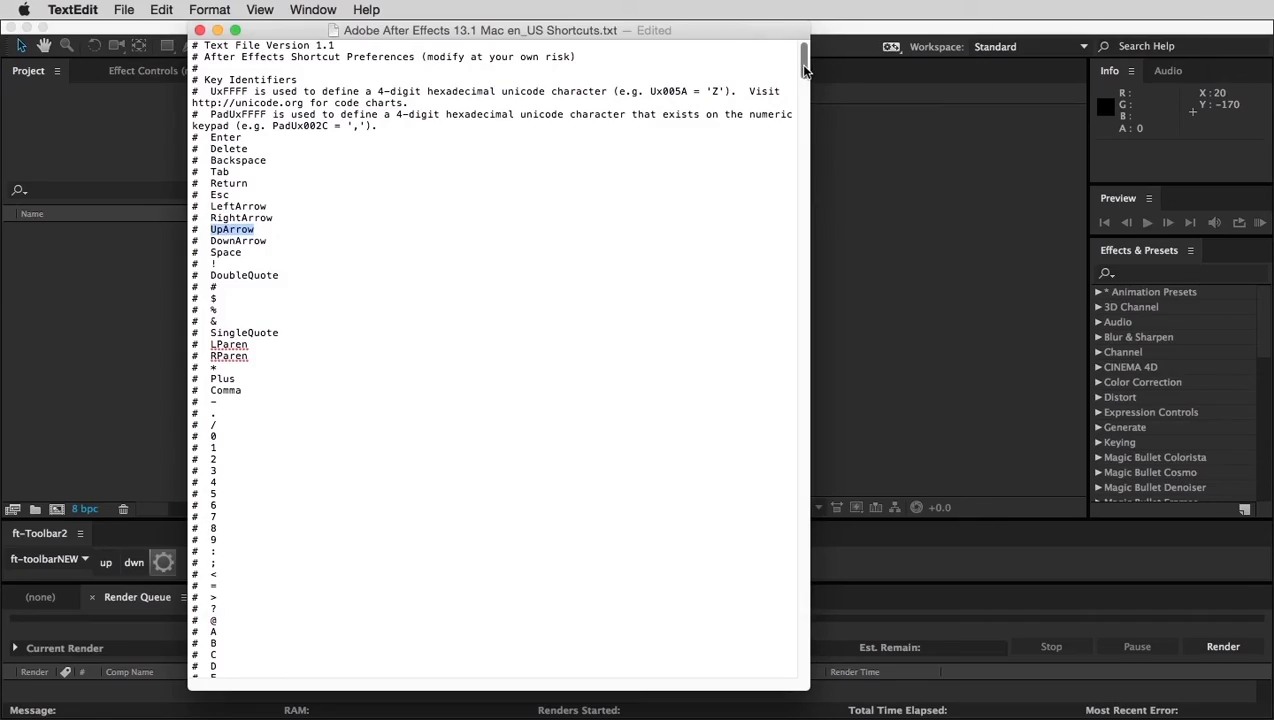
Step: Copy the ExecuteScriptMenuItem02 shortcut into ExecuteScriptMenuItem03 and change it to Option+DownArrow
{"action": "left_click_drag", "start_coordinate": [802, 60], "coordinate": [790, 498]}
{"action": "double_click", "coordinate": [493, 287]}
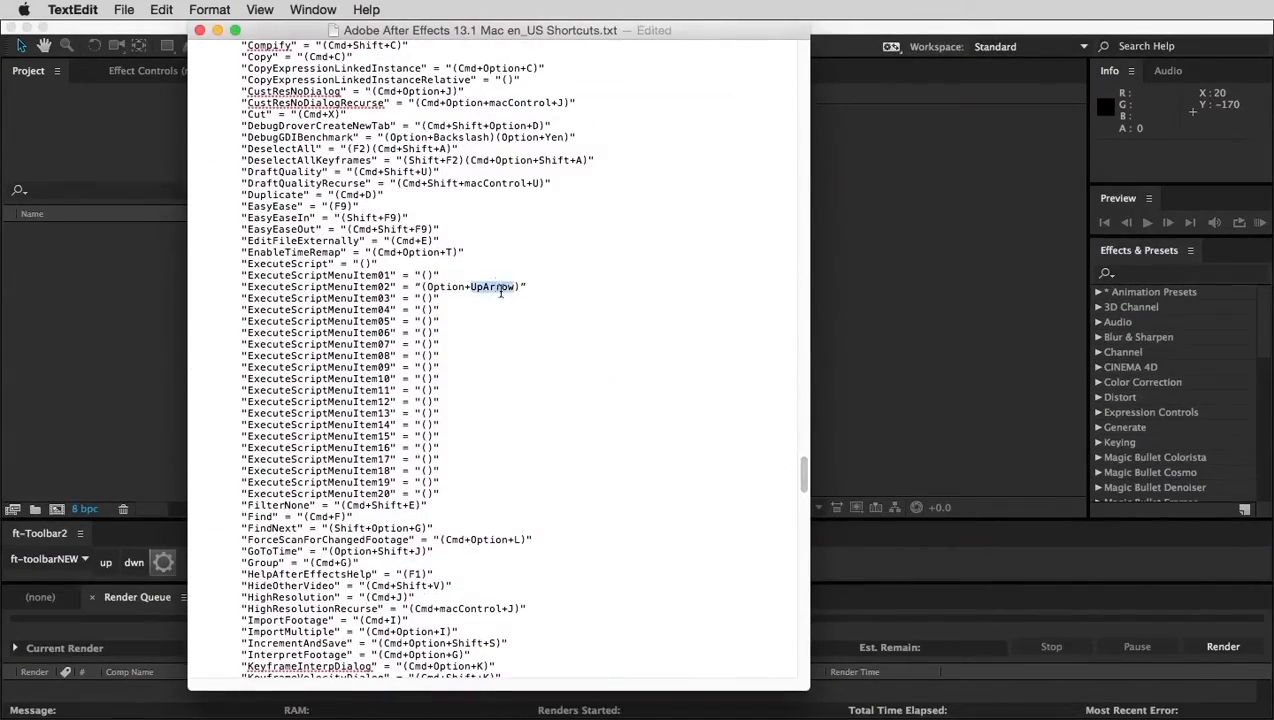
{"action": "left_click", "coordinate": [517, 289]}
{"action": "left_click_drag", "start_coordinate": [517, 289], "coordinate": [471, 301]}
{"action": "key", "text": "super+c"}
{"action": "left_click", "coordinate": [426, 298]}
{"action": "key", "text": "super+v"}
{"action": "type", "text": "Down"}
Step: Assign Option+Shift+UpArrow to ExecuteScriptMenuItem04, reusing the copied shortcut
{"action": "left_click", "coordinate": [430, 310]}
{"action": "key", "text": "super+v"}
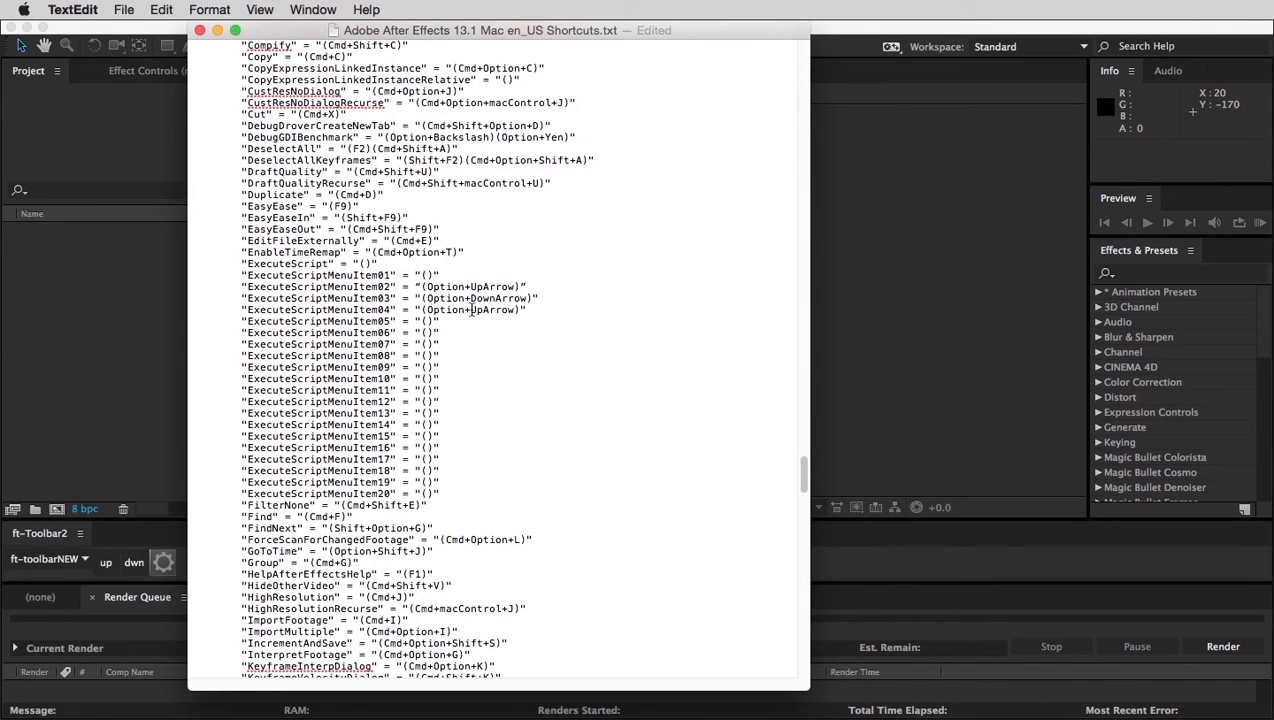
{"action": "type", "text": "Shift+"}
Step: Copy the ExecuteScriptMenuItem04 shortcut into ExecuteScriptMenuItem05 and change it to Option+Shift+DownArrow
{"action": "left_click_drag", "start_coordinate": [551, 312], "coordinate": [424, 311]}
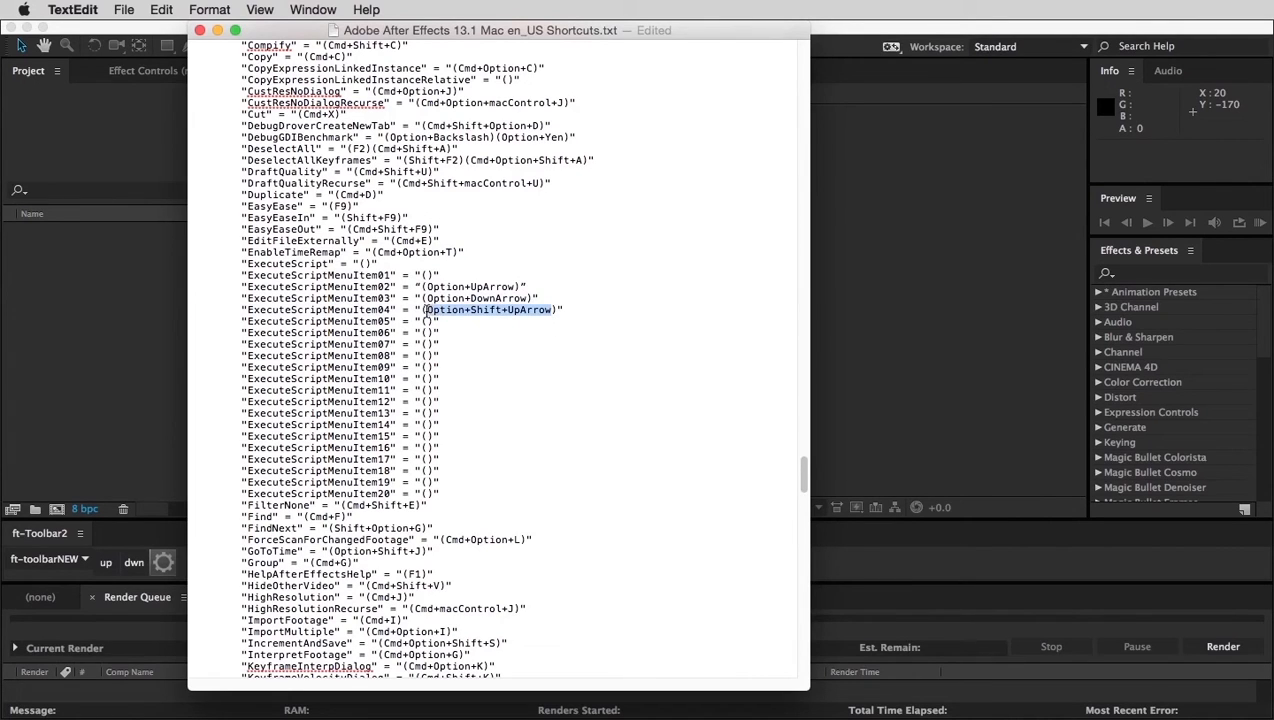
{"action": "left_click", "coordinate": [428, 322]}
{"action": "key", "text": "cmd+v"}
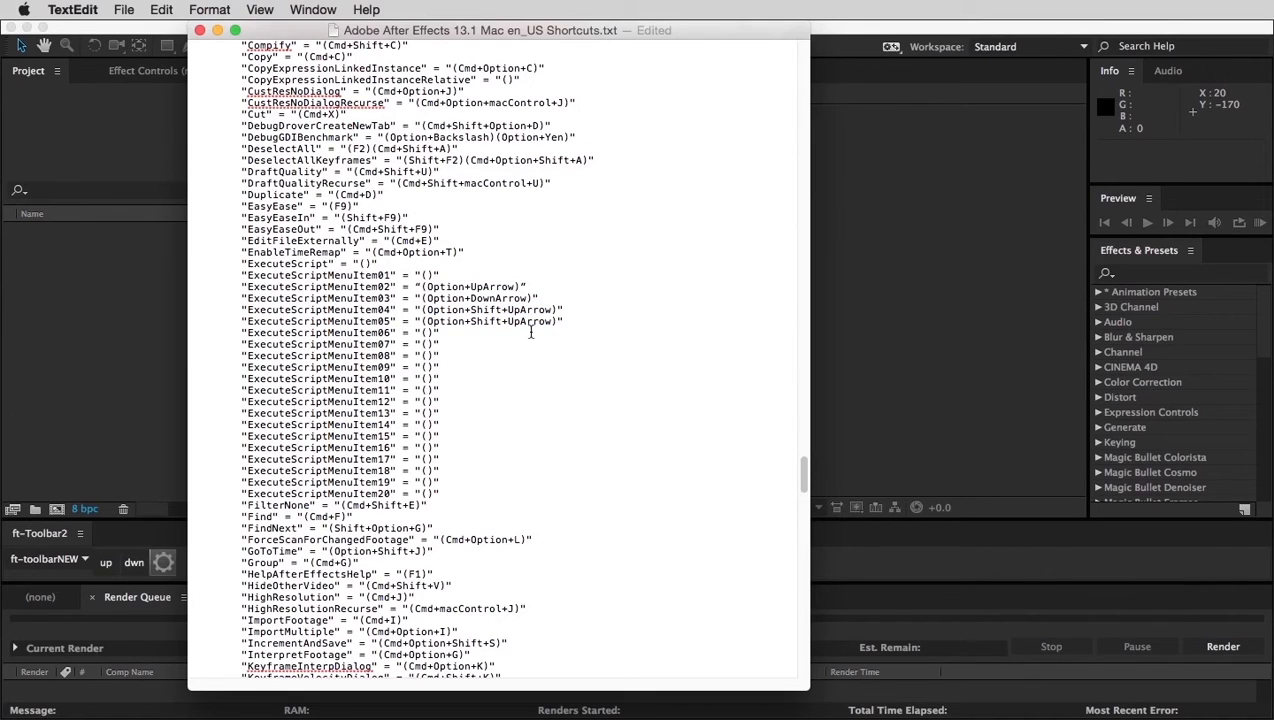
{"action": "left_click_drag", "start_coordinate": [520, 321], "coordinate": [508, 321]}
{"action": "type", "text": "Down"}
Step: Copy Option+UpArrow from ExecuteScriptMenuItem02 and search the shortcuts file for other uses of it
{"action": "left_click_drag", "start_coordinate": [513, 289], "coordinate": [432, 293]}
{"action": "left_click", "coordinate": [432, 289]}
{"action": "left_click_drag", "start_coordinate": [515, 287], "coordinate": [436, 290]}
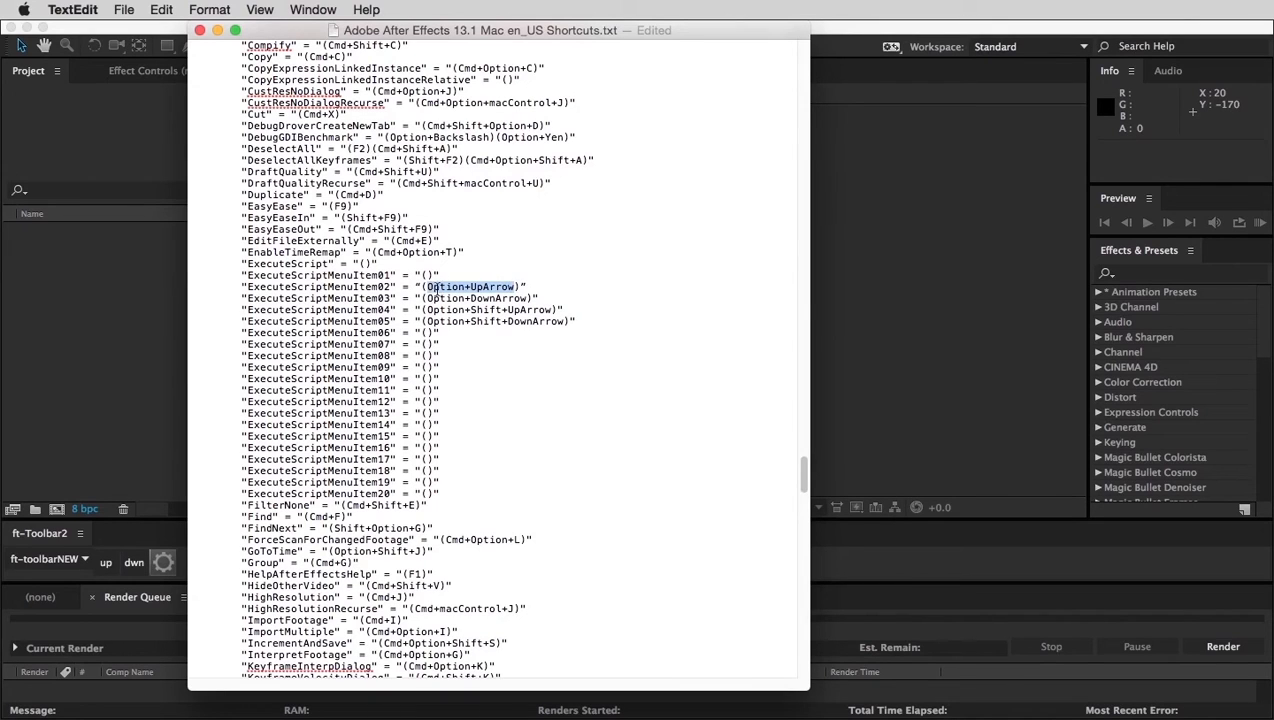
{"action": "left_click", "coordinate": [527, 286]}
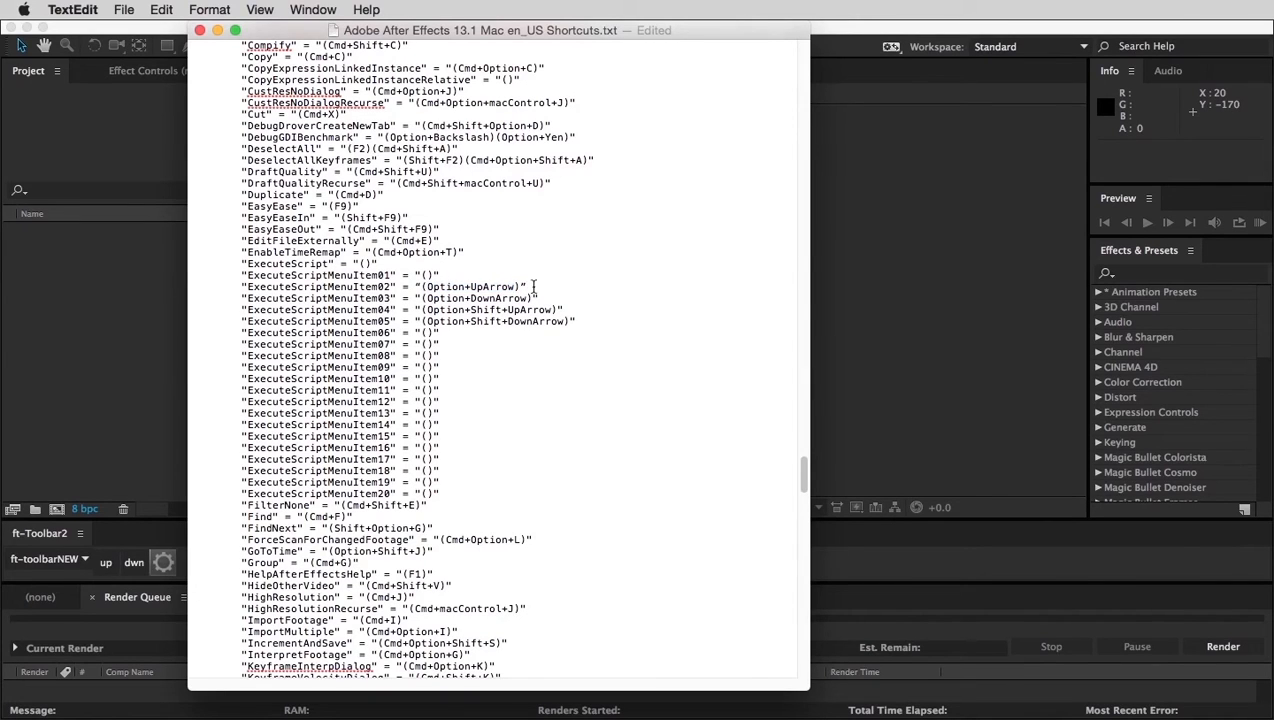
{"action": "left_click_drag", "start_coordinate": [518, 287], "coordinate": [426, 290]}
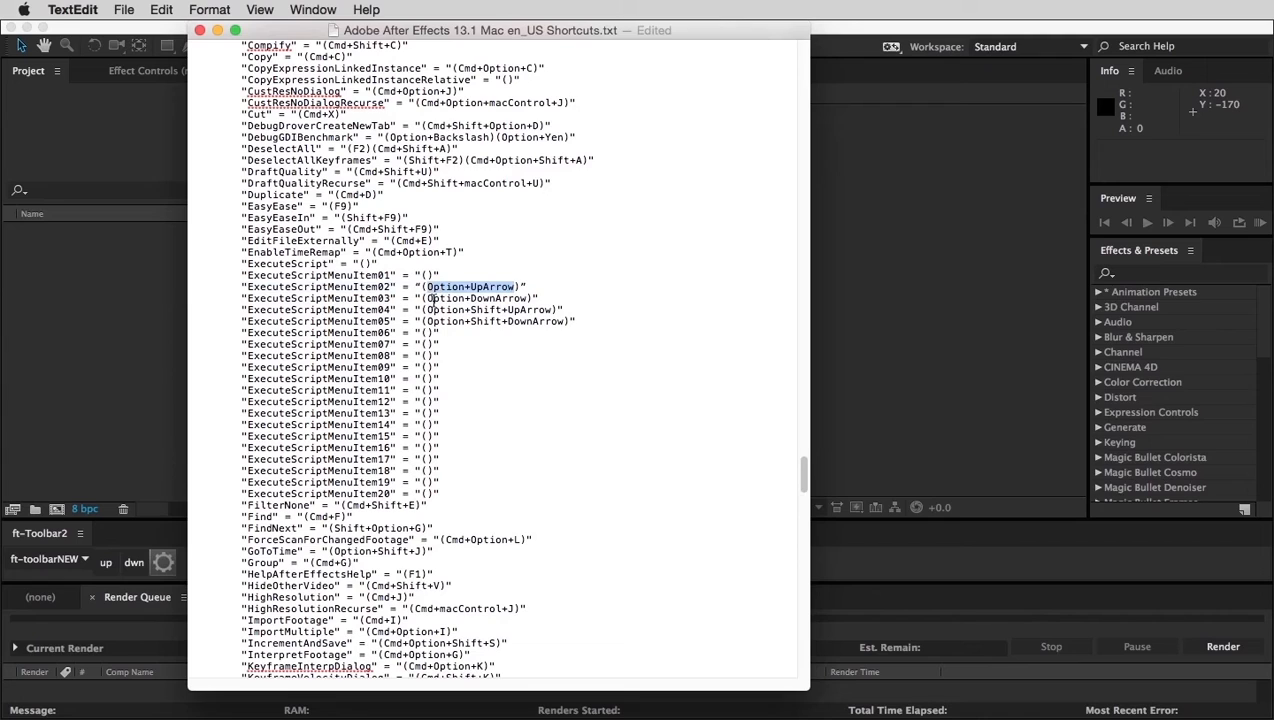
{"action": "left_click_drag", "start_coordinate": [517, 288], "coordinate": [431, 287]}
{"action": "key", "text": "super+c"}
{"action": "key", "text": "super+f"}
{"action": "key", "text": "super+v"}
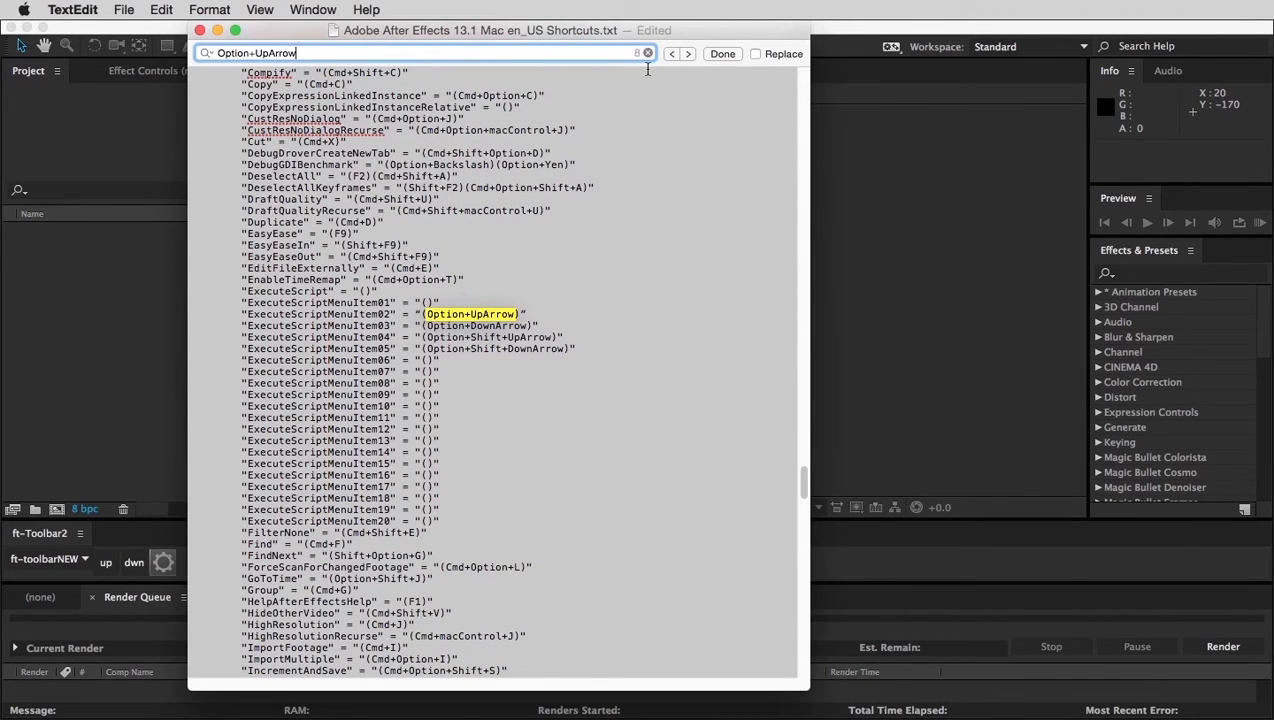
Step: Go to the TextDecreaseLeading match under TextLayerUI and delete its Option+UpArrow shortcut, leaving the parentheses empty
{"action": "left_click", "coordinate": [679, 54]}
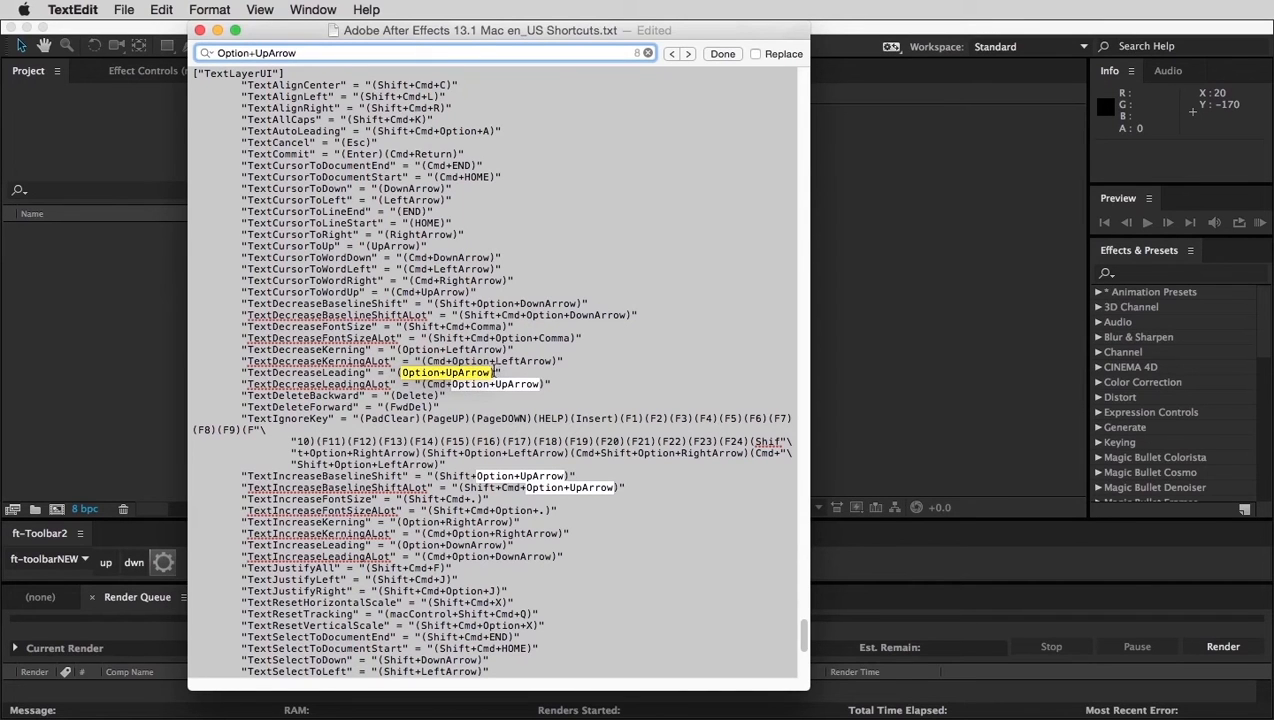
{"action": "left_click", "coordinate": [495, 373]}
{"action": "left_click_drag", "start_coordinate": [491, 373], "coordinate": [399, 373]}
{"action": "key", "text": "BackSpace"}
{"action": "scroll", "coordinate": [498, 364], "scroll_direction": "down", "scroll_amount": 1}
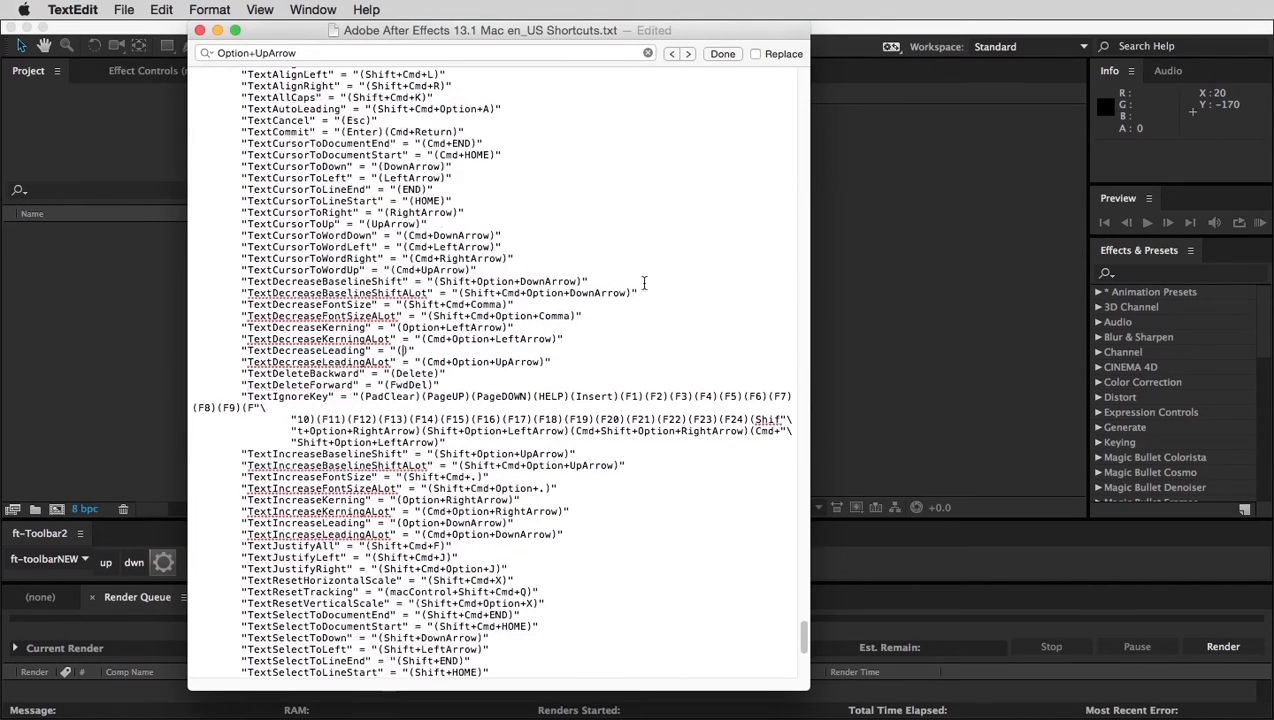
Step: Continue to the MTNudgeUpHoldPos match under Tracker and delete its Option+UpArrow shortcut, keeping the parentheses
{"action": "left_click", "coordinate": [687, 54]}
{"action": "left_click", "coordinate": [685, 55]}
{"action": "left_click", "coordinate": [682, 55]}
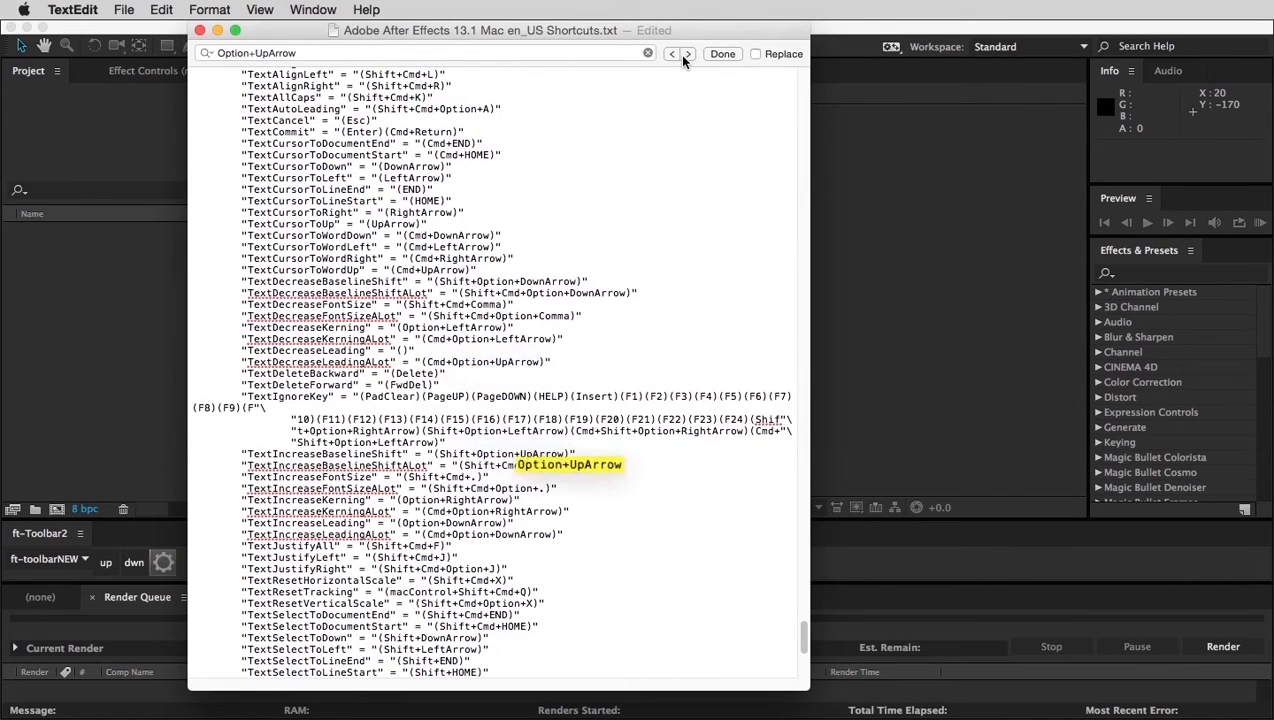
{"action": "left_click", "coordinate": [680, 57]}
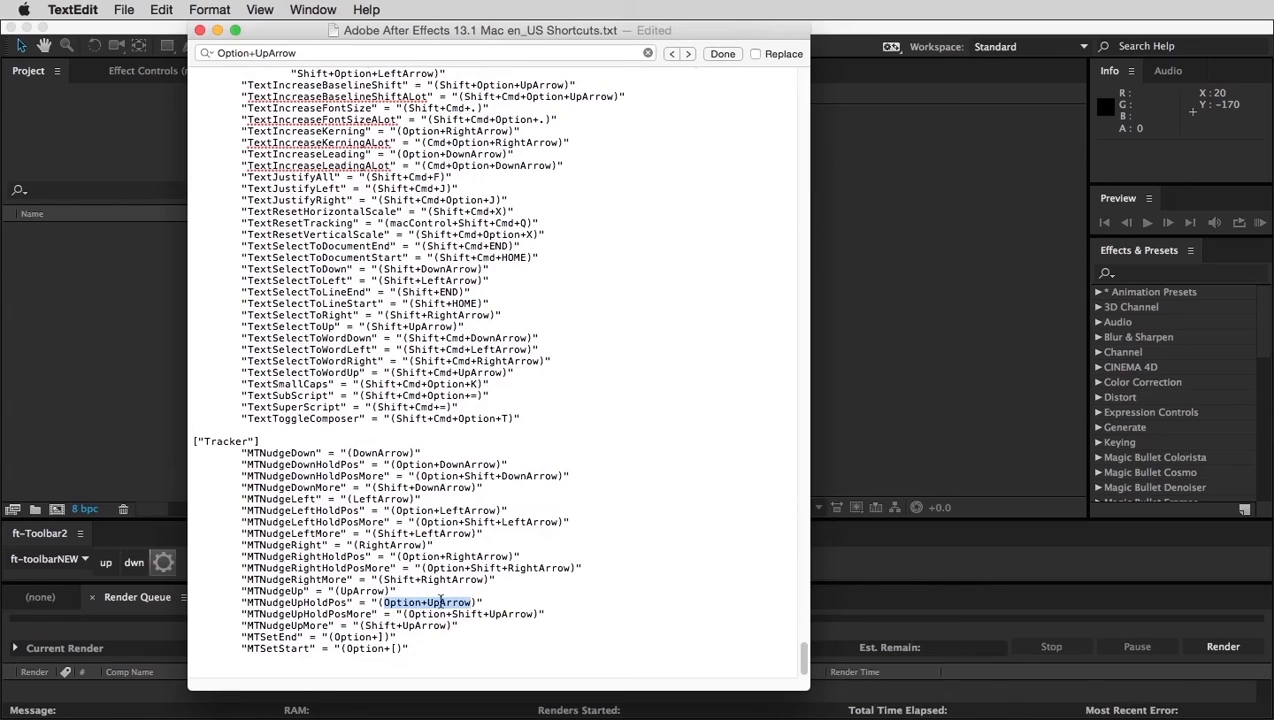
{"action": "left_click", "coordinate": [476, 603]}
{"action": "left_click_drag", "start_coordinate": [477, 603], "coordinate": [392, 603]}
{"action": "left_click_drag", "start_coordinate": [473, 603], "coordinate": [380, 603]}
{"action": "key", "text": "BackSpace"}
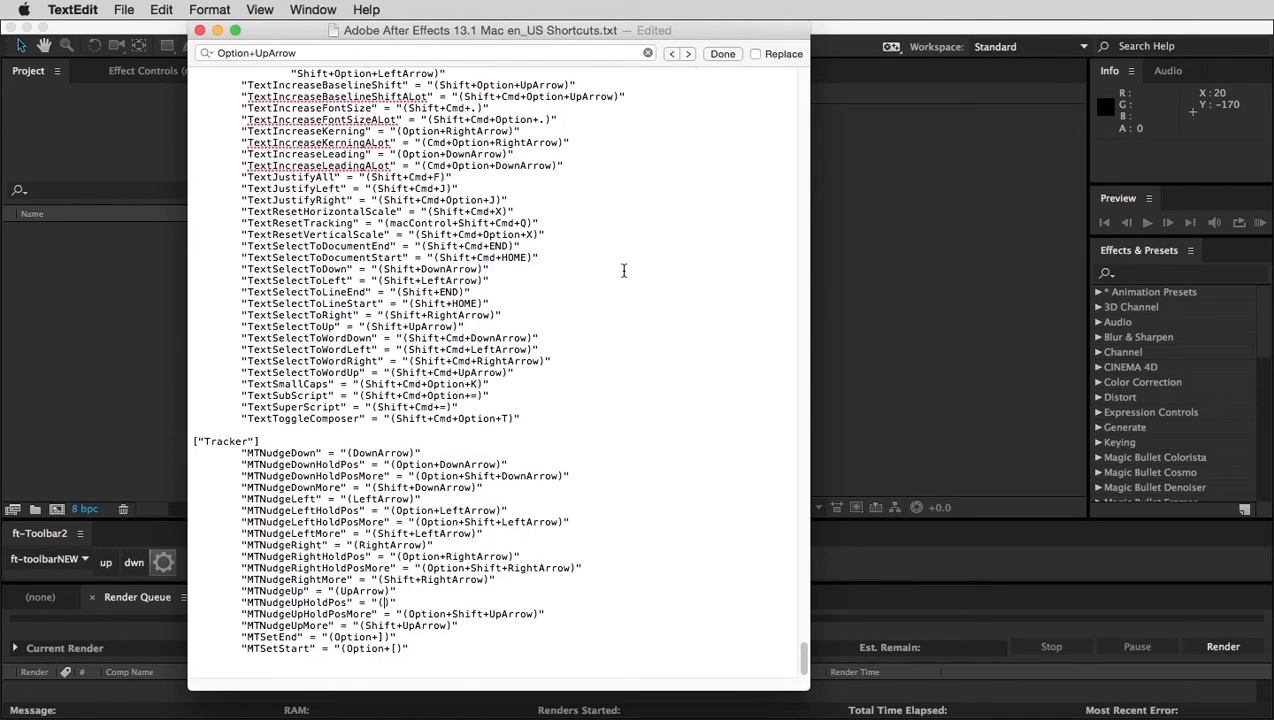
Step: Delete Option+UpArrow from NudgeUp under CPanoProjLayerPano and step through the remaining matches back to ExecuteScriptMenuItem02
{"action": "left_click", "coordinate": [689, 53]}
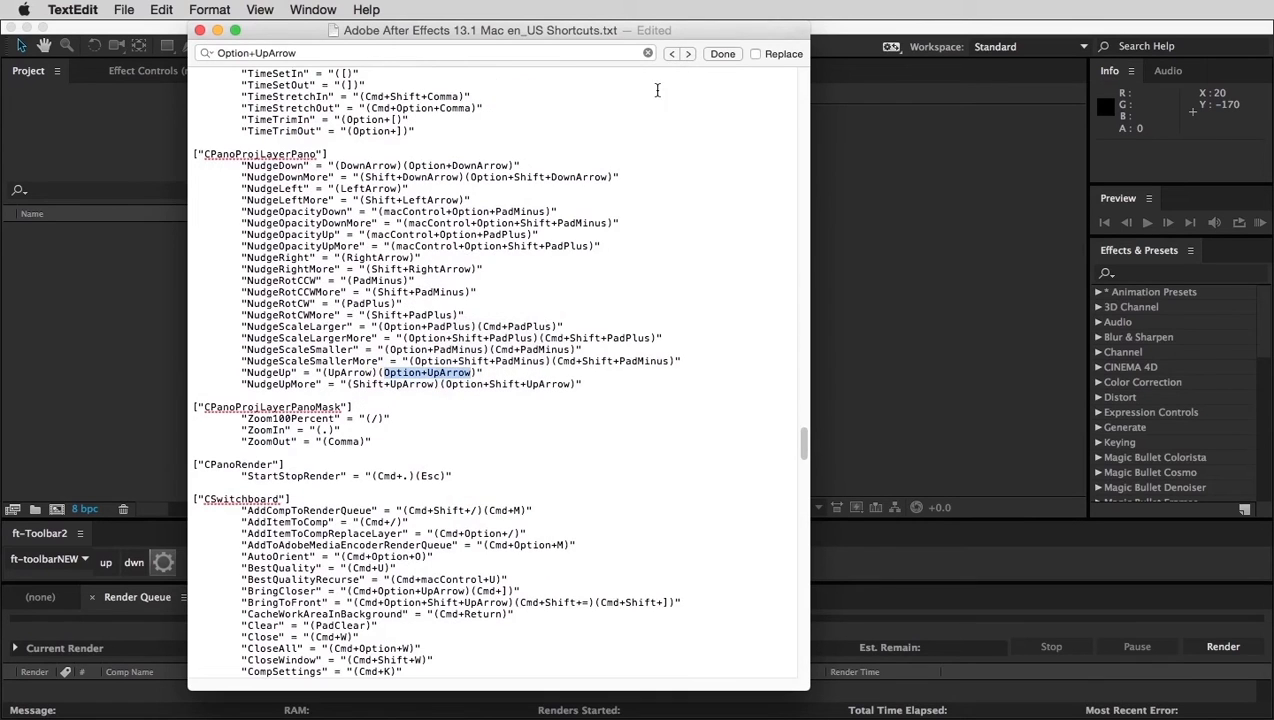
{"action": "left_click", "coordinate": [473, 372]}
{"action": "left_click_drag", "start_coordinate": [473, 372], "coordinate": [385, 376]}
{"action": "key", "text": "BackSpace"}
{"action": "left_click", "coordinate": [688, 53]}
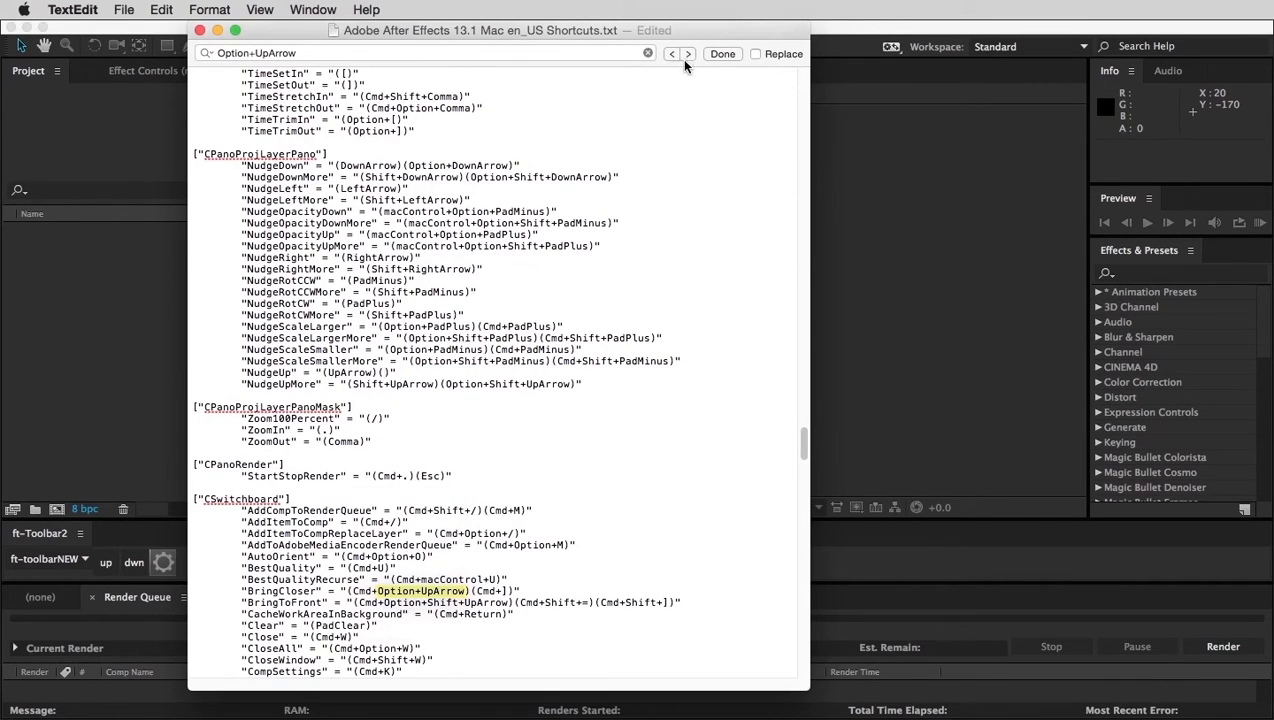
{"action": "left_click", "coordinate": [688, 53]}
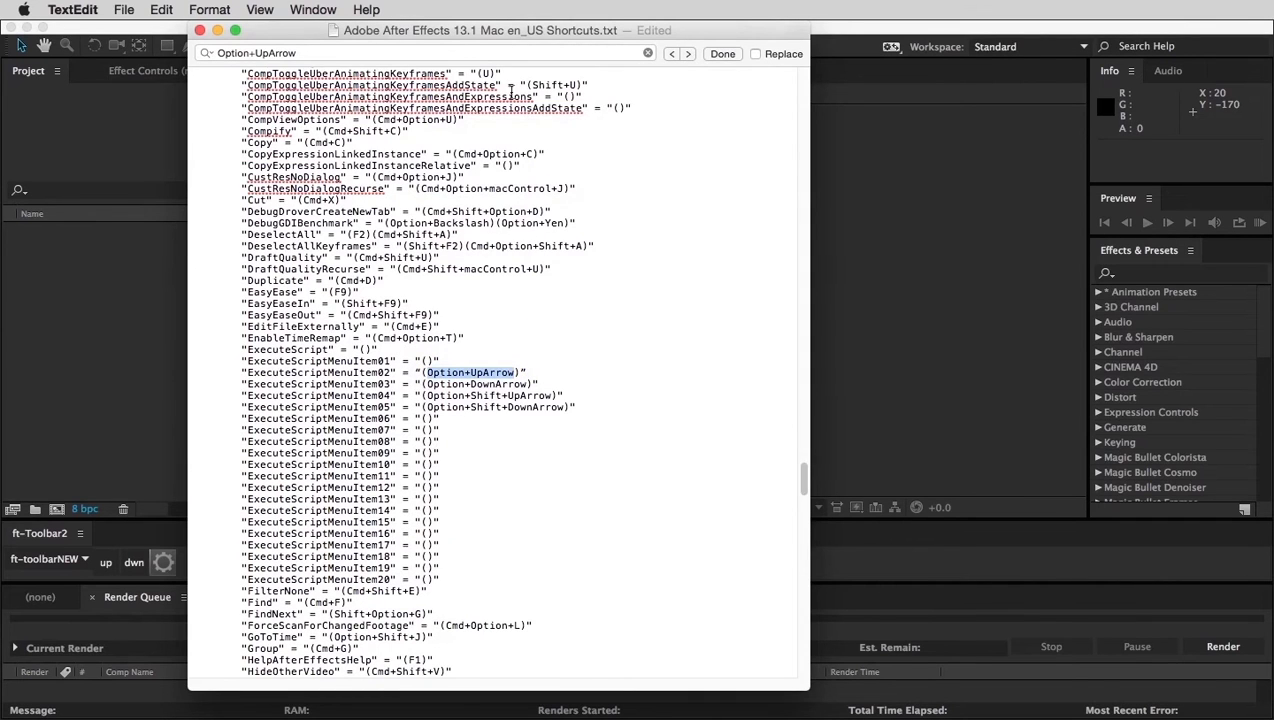
Step: Search for Option+DownArrow instead and delete that shortcut from TextIncreaseLeading under TextLayerUI
{"action": "left_click_drag", "start_coordinate": [274, 53], "coordinate": [257, 53]}
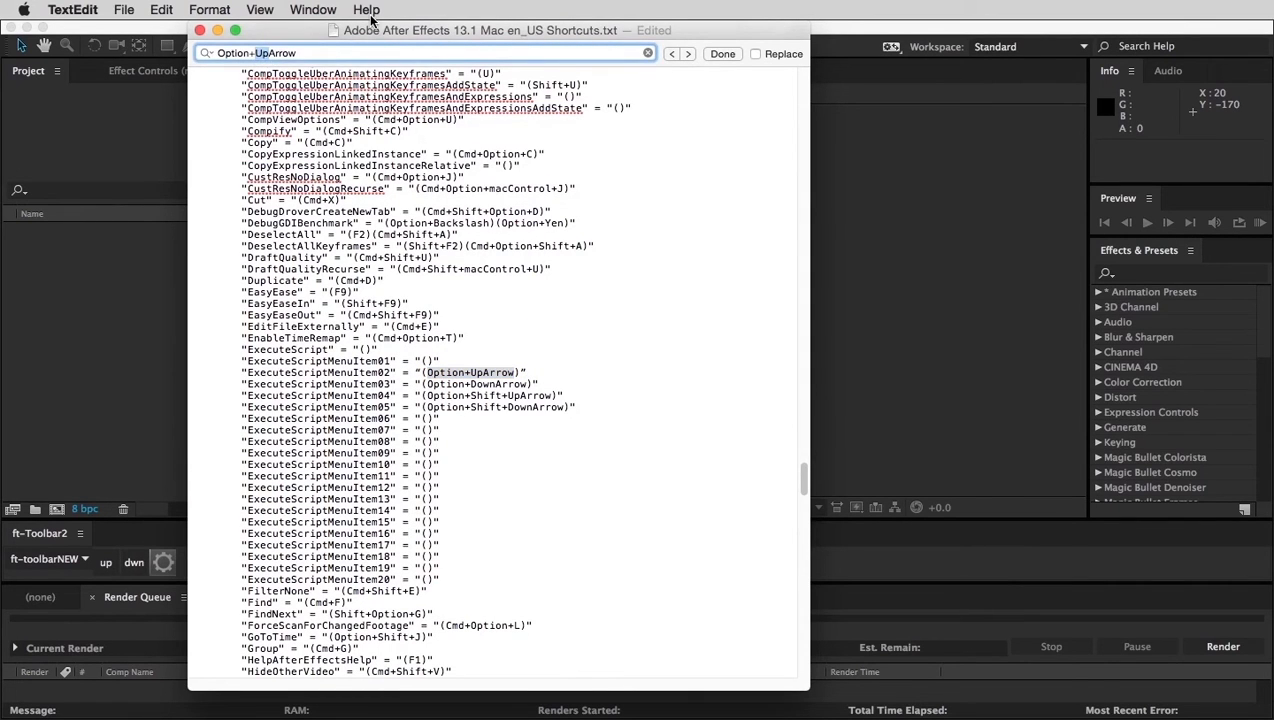
{"action": "type", "text": "Downn"}
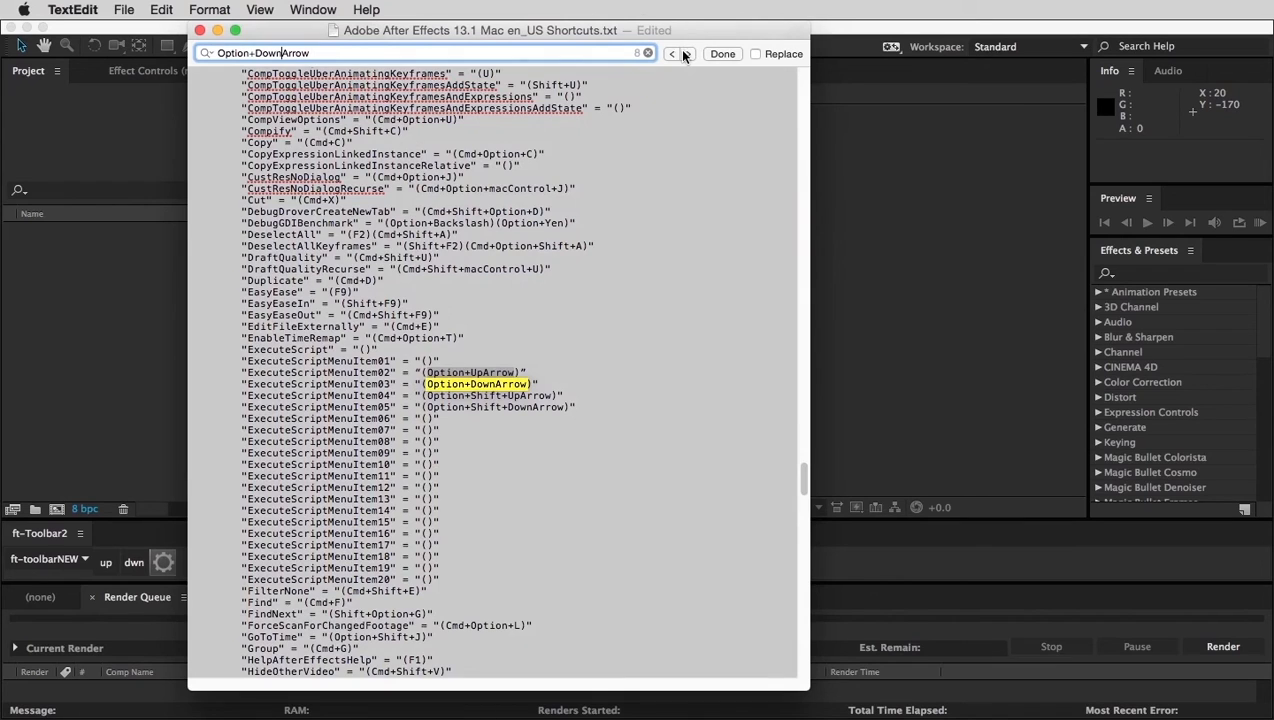
{"action": "left_click", "coordinate": [686, 53]}
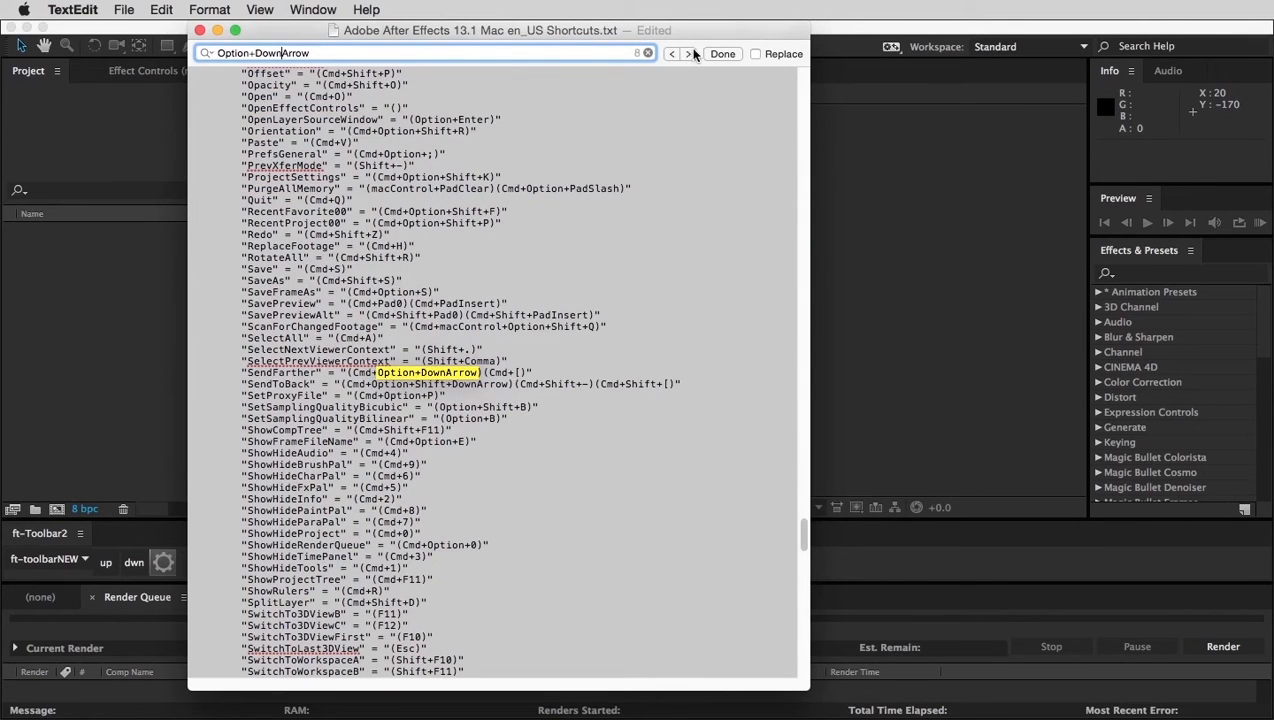
{"action": "left_click", "coordinate": [686, 53]}
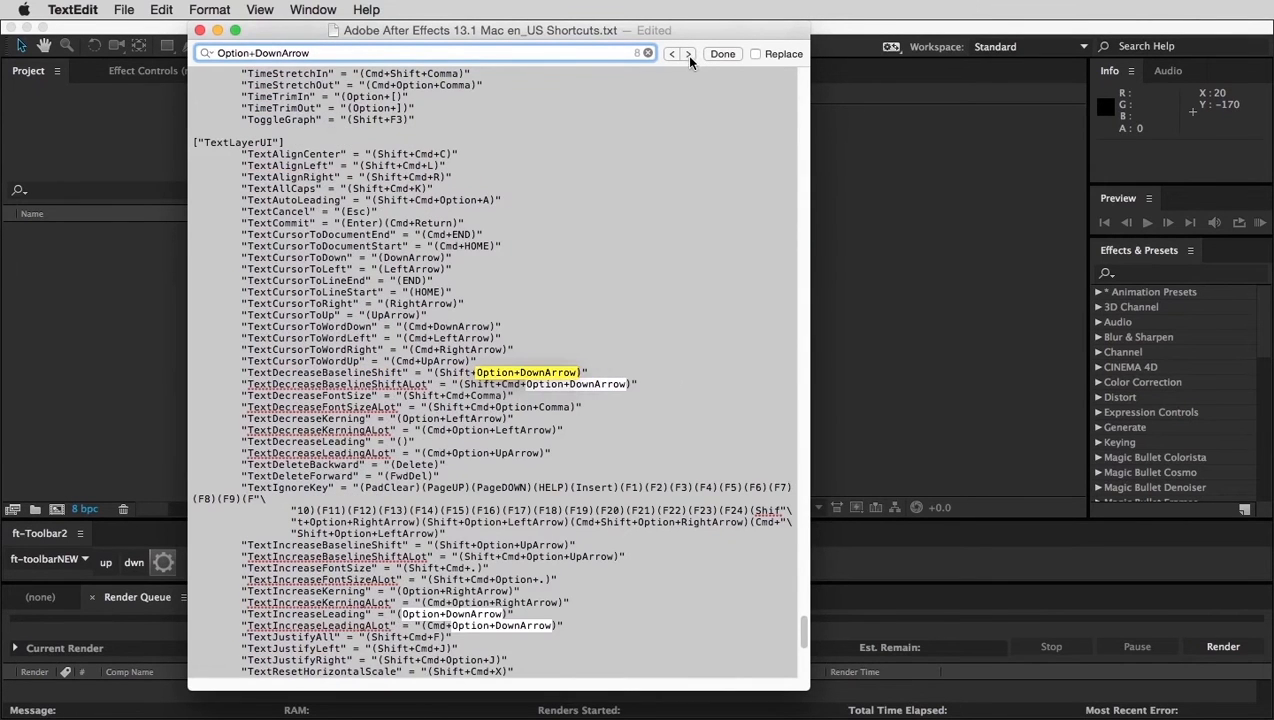
{"action": "left_click", "coordinate": [688, 53]}
{"action": "left_click", "coordinate": [500, 615]}
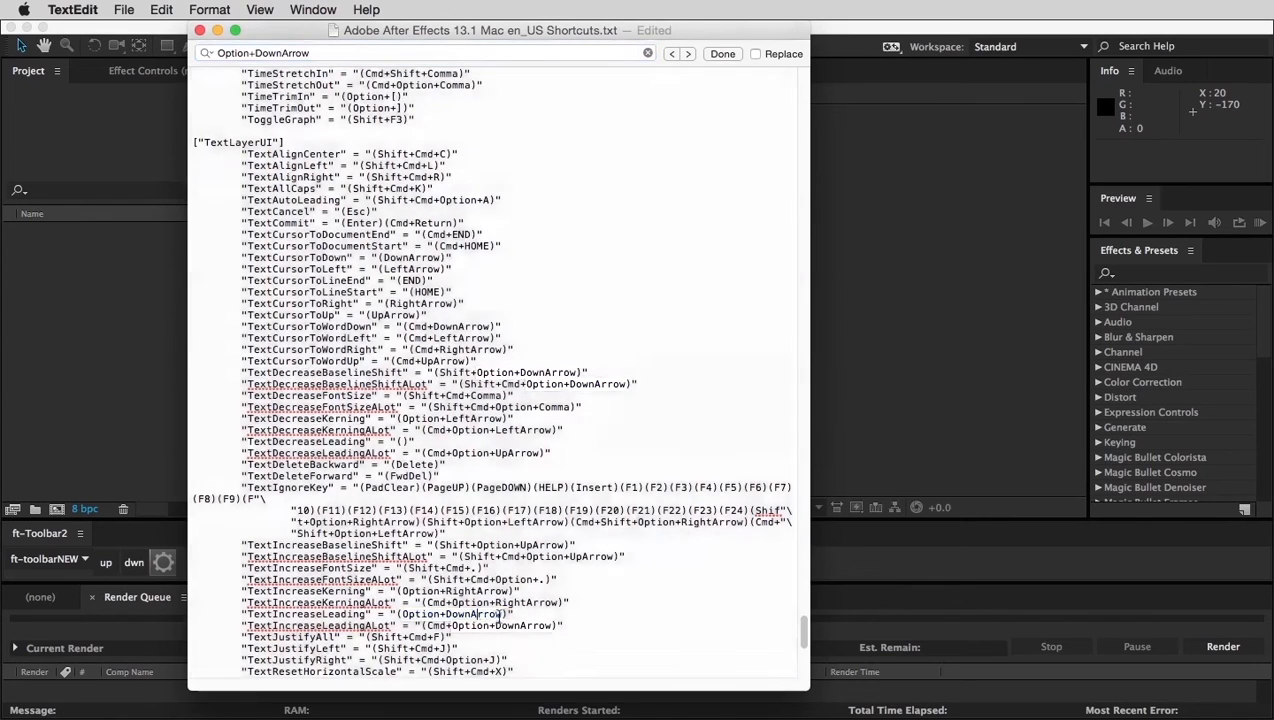
{"action": "left_click_drag", "start_coordinate": [505, 615], "coordinate": [403, 614]}
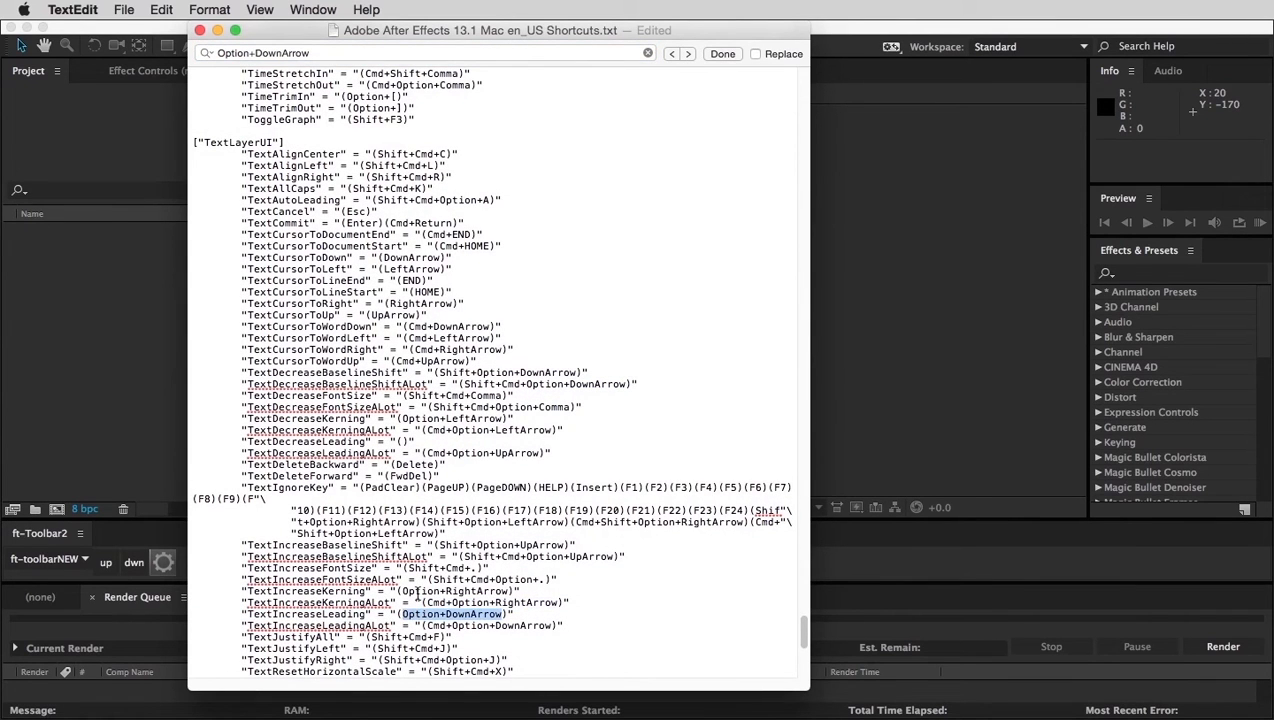
{"action": "key", "text": "BackSpace"}
Step: Find the MTNudgeDownHoldPos match under Tracker and delete its Option+DownArrow shortcut
{"action": "left_click", "coordinate": [688, 53]}
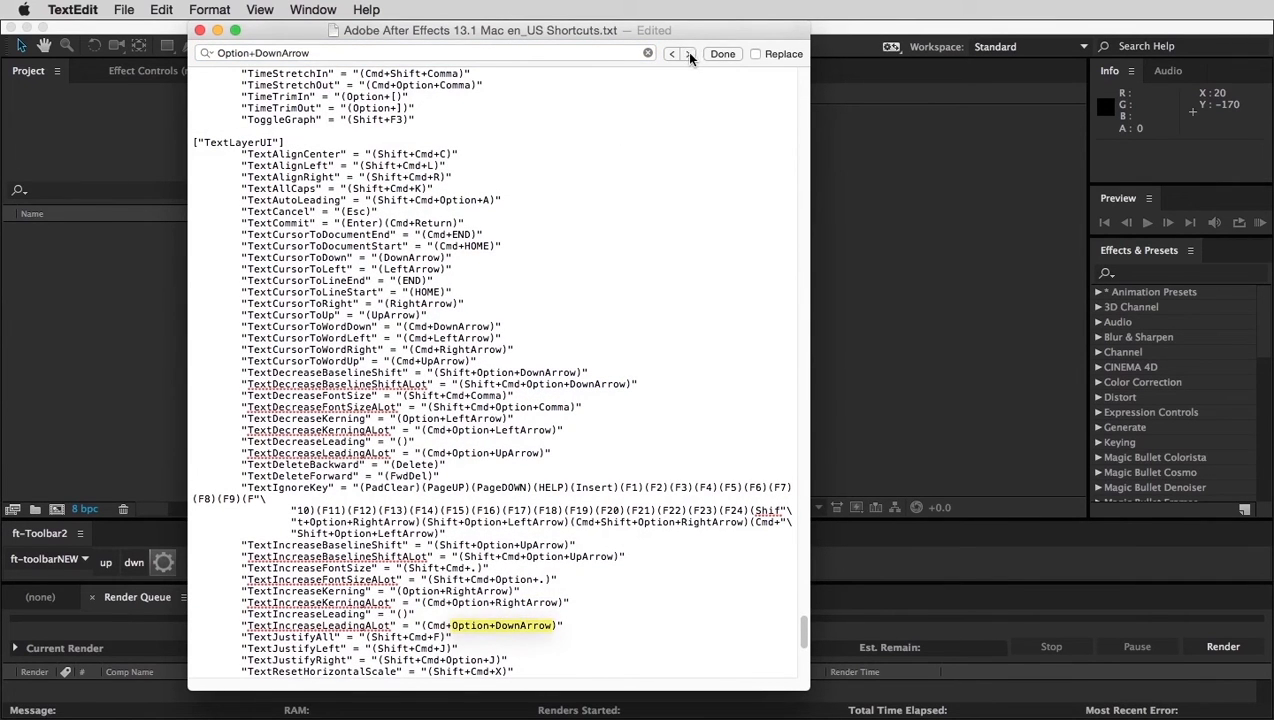
{"action": "left_click", "coordinate": [688, 53]}
{"action": "left_click_drag", "start_coordinate": [497, 465], "coordinate": [403, 462]}
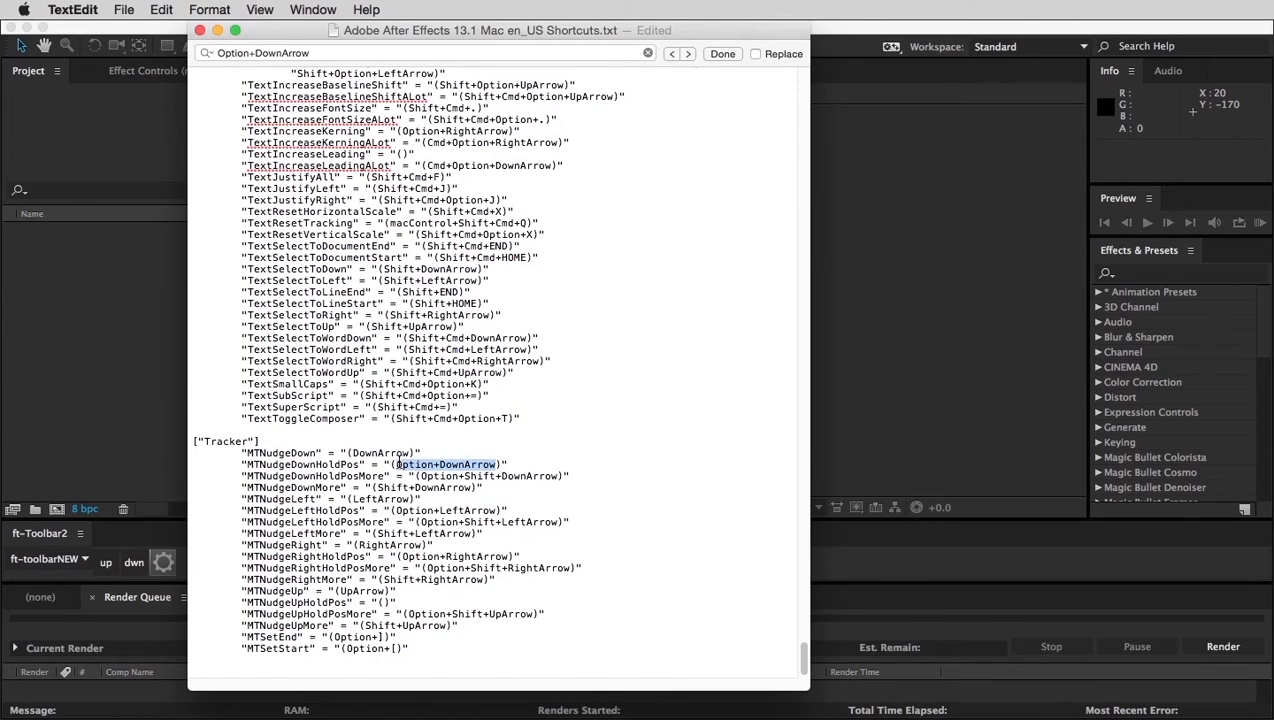
{"action": "key", "text": "BackSpace"}
Step: Delete Option+DownArrow from NudgeDown under CPanoProjLayerPano and continue to the ExecuteScriptMenuItem03 match
{"action": "left_click", "coordinate": [688, 53]}
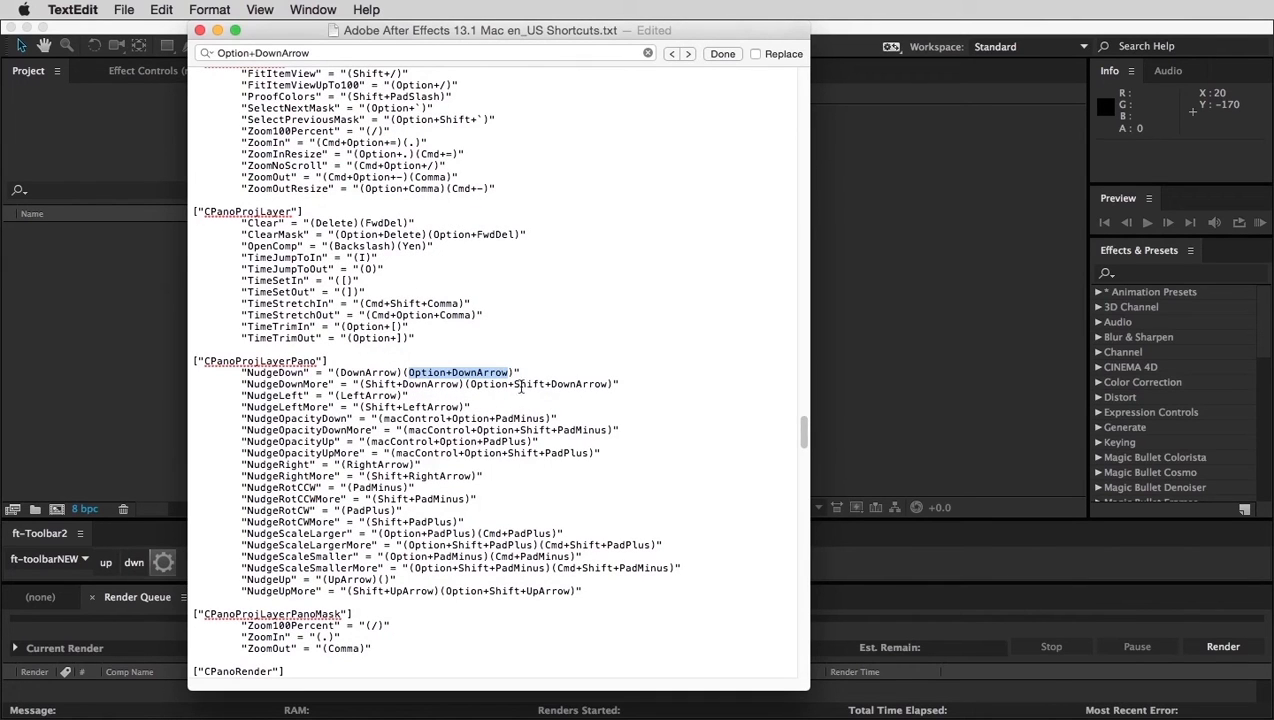
{"action": "left_click_drag", "start_coordinate": [509, 372], "coordinate": [412, 374]}
{"action": "key", "text": "BackSpace"}
{"action": "left_click", "coordinate": [688, 53]}
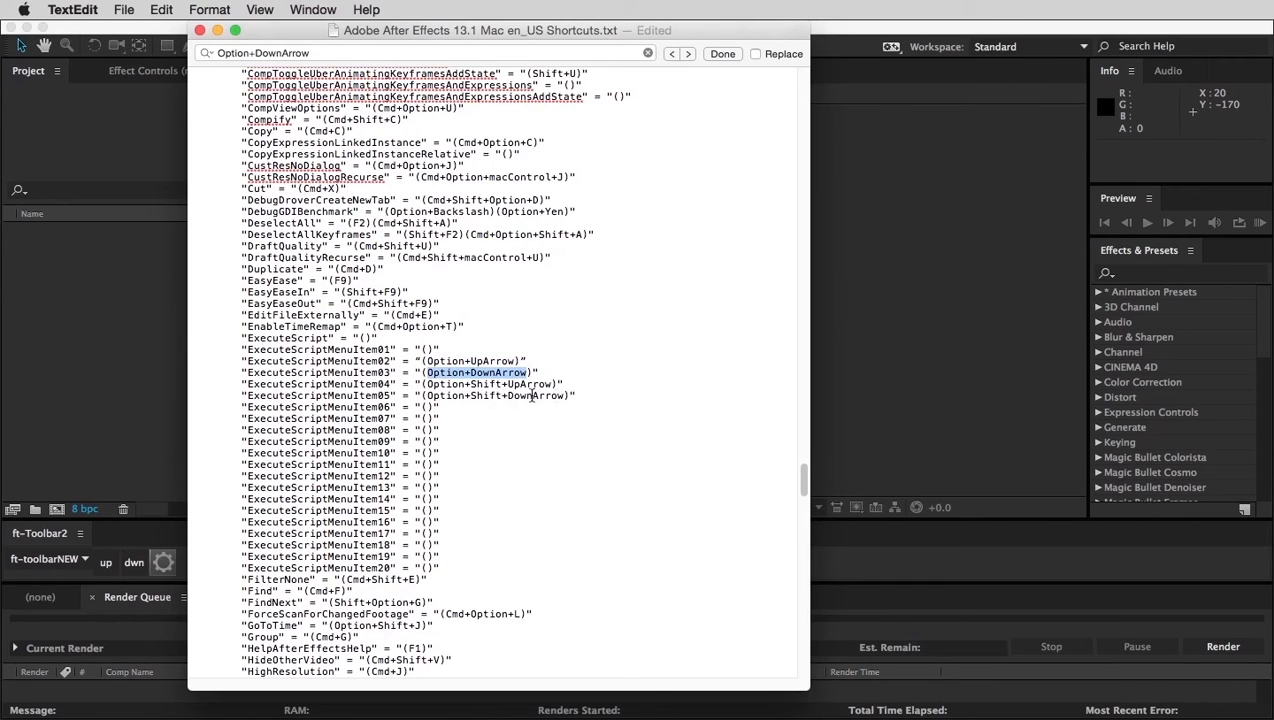
Step: Search for Option+Shift+UpArrow and delete the Option+Shift up and down arrow shortcuts from MTNudgeUpHoldPosMore and MTNudgeDownHoldPosMore under Tracker
{"action": "left_click_drag", "start_coordinate": [556, 384], "coordinate": [430, 385]}
{"action": "key", "text": "cmd+c"}
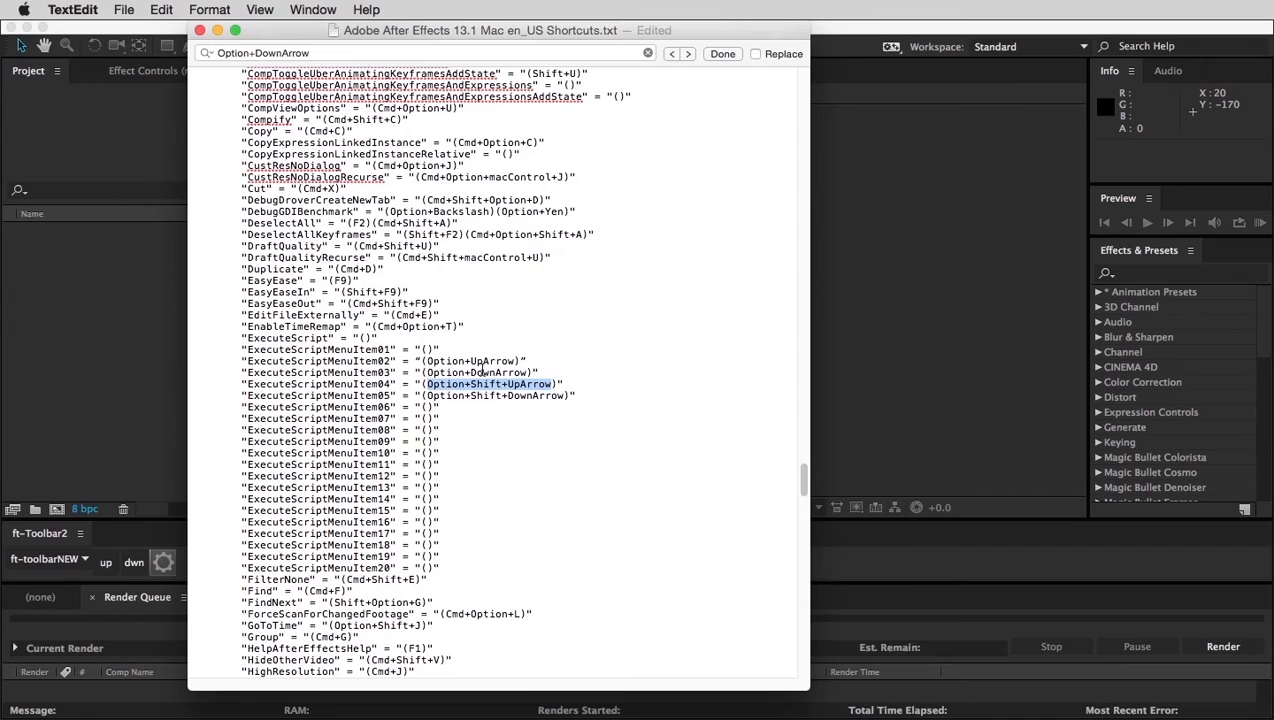
{"action": "key", "text": "cmd+f"}
{"action": "key", "text": "cmd+v"}
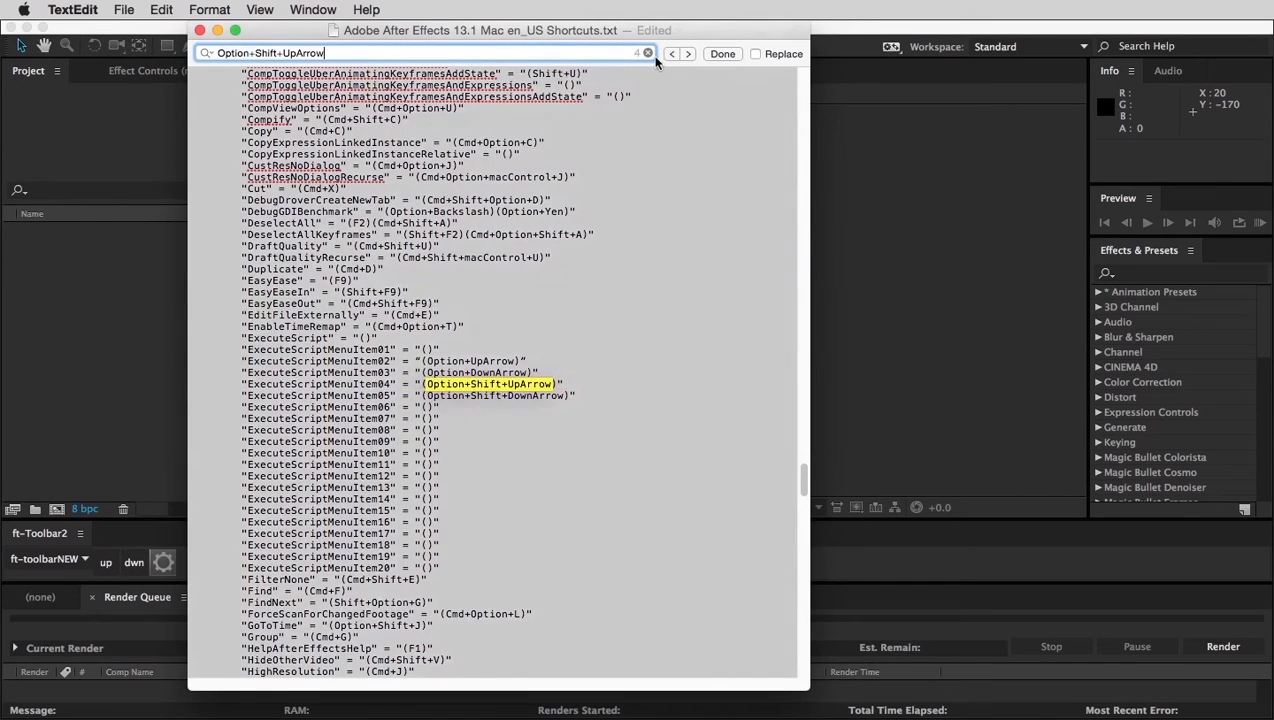
{"action": "left_click", "coordinate": [687, 55]}
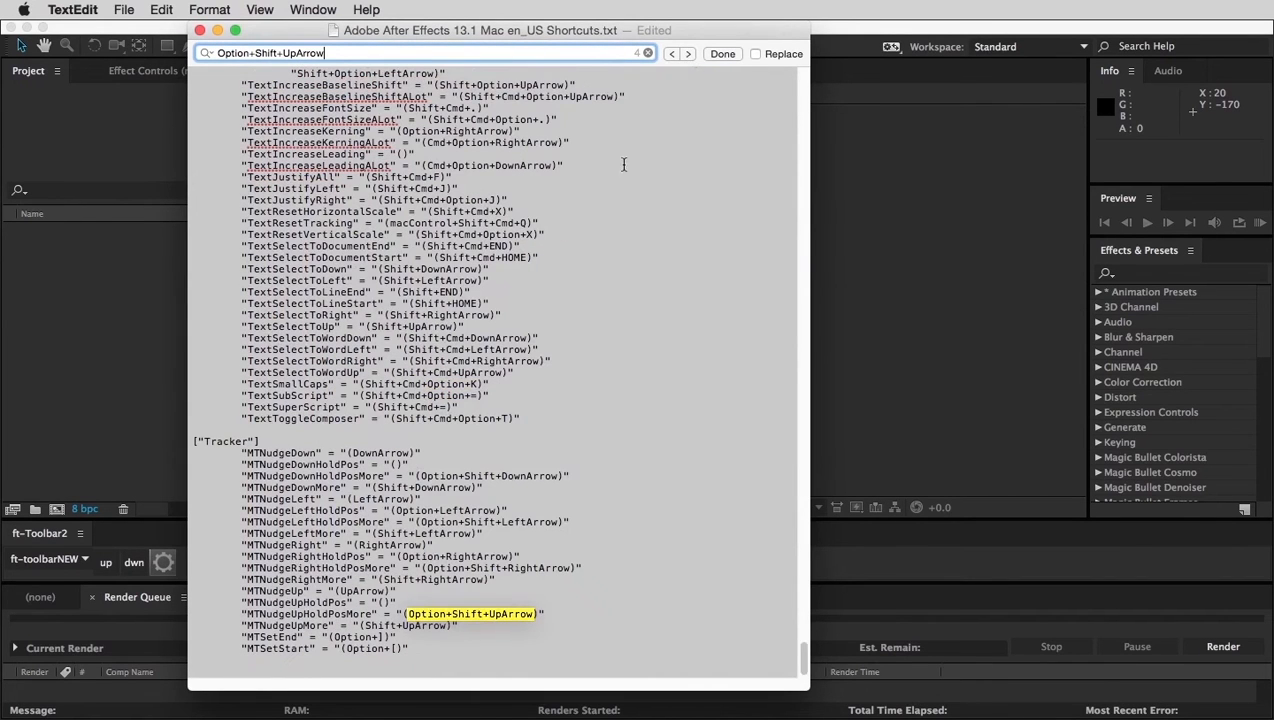
{"action": "left_click_drag", "start_coordinate": [537, 614], "coordinate": [408, 616]}
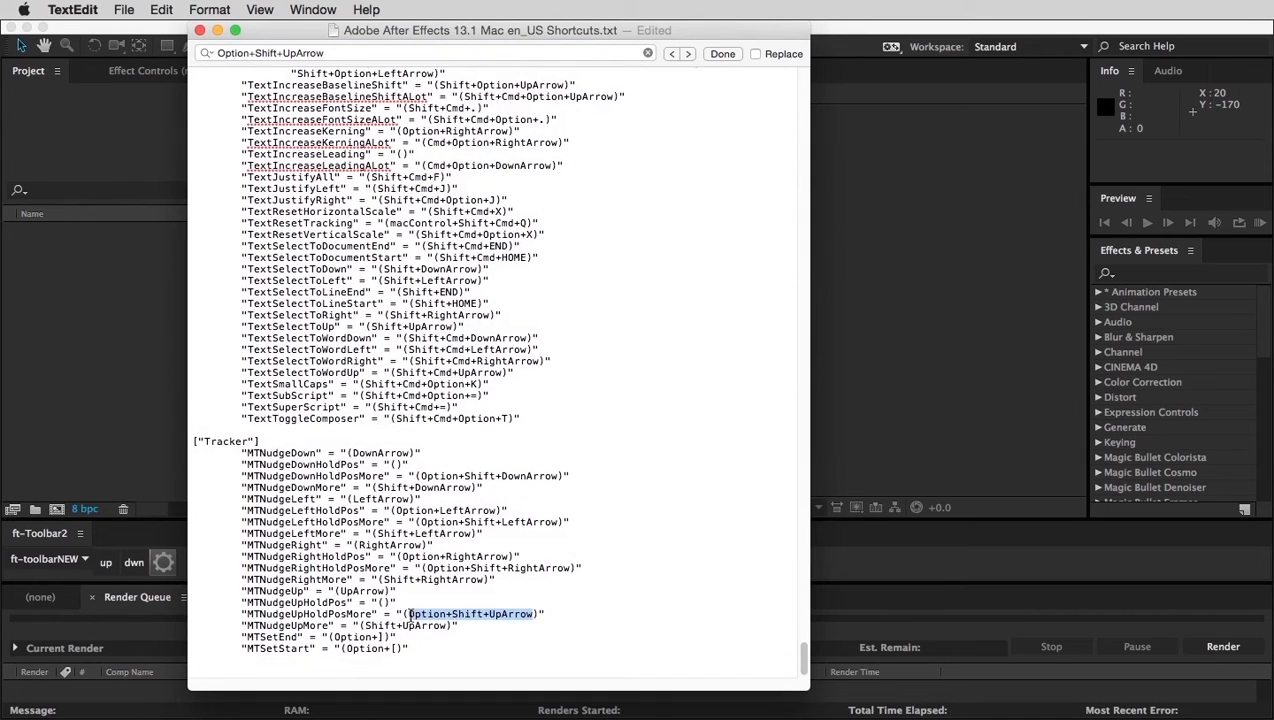
{"action": "key", "text": "BackSpace"}
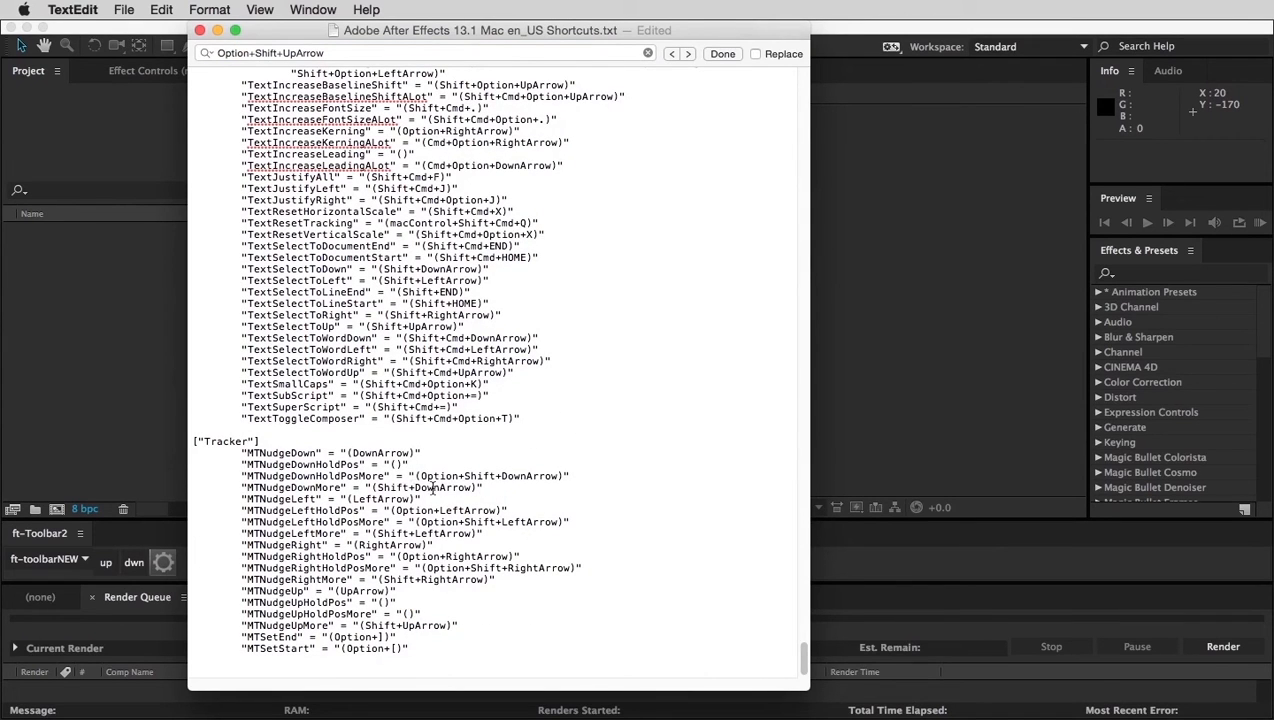
{"action": "left_click_drag", "start_coordinate": [558, 476], "coordinate": [423, 477]}
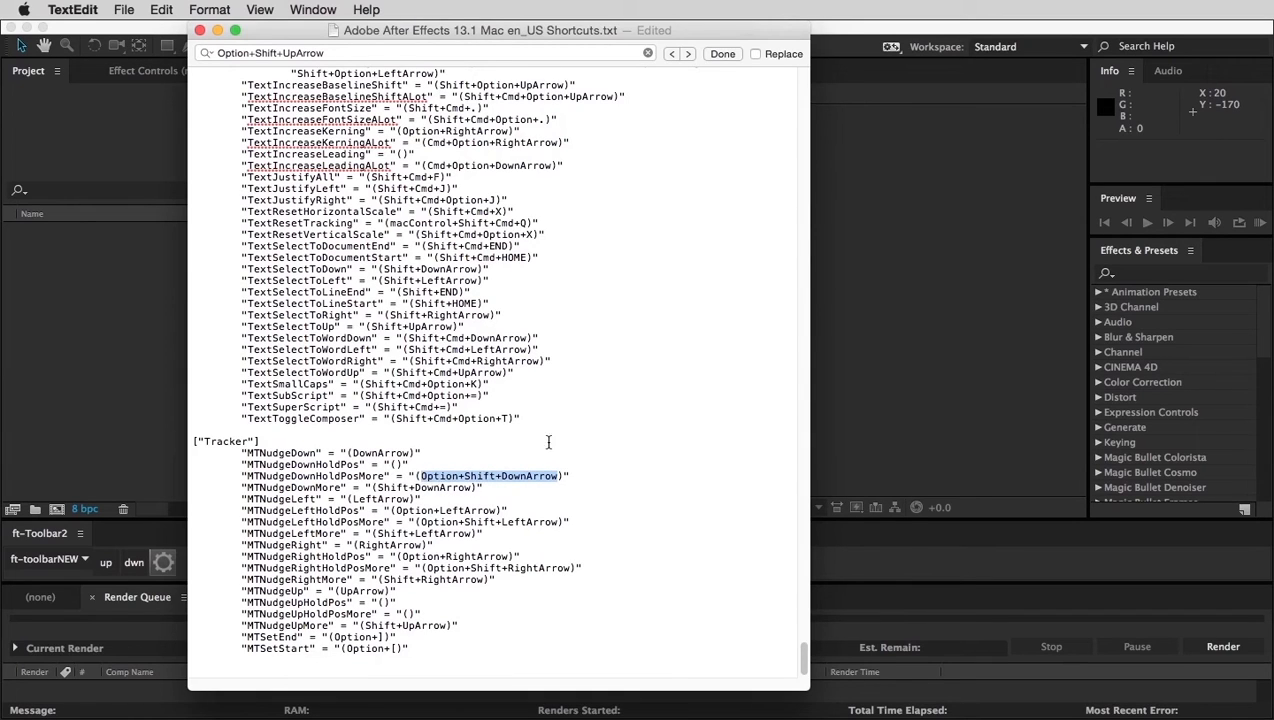
{"action": "key", "text": "BackSpace"}
Step: Delete Option+Shift+UpArrow from NudgeUpMore under CPanoProjLayerPano and step through the remaining matches to ExecuteScriptMenuItem04
{"action": "left_click", "coordinate": [688, 53]}
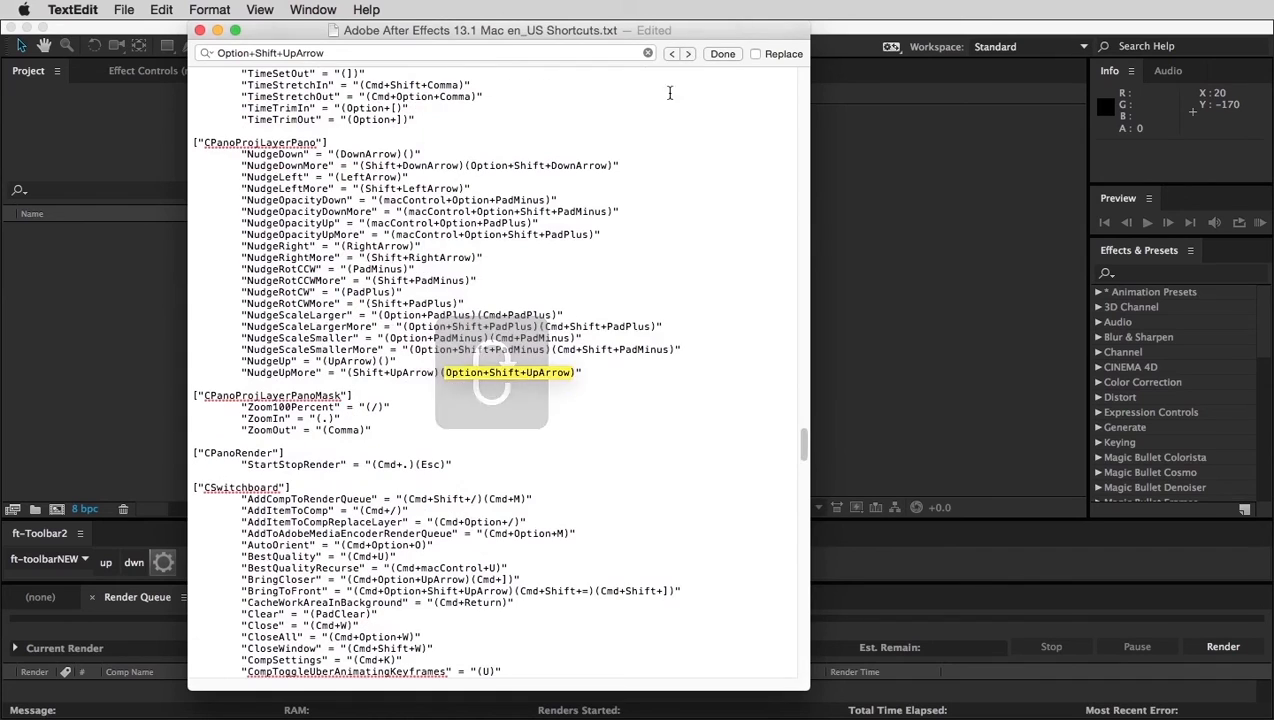
{"action": "left_click_drag", "start_coordinate": [571, 375], "coordinate": [443, 375]}
{"action": "key", "text": "BackSpace"}
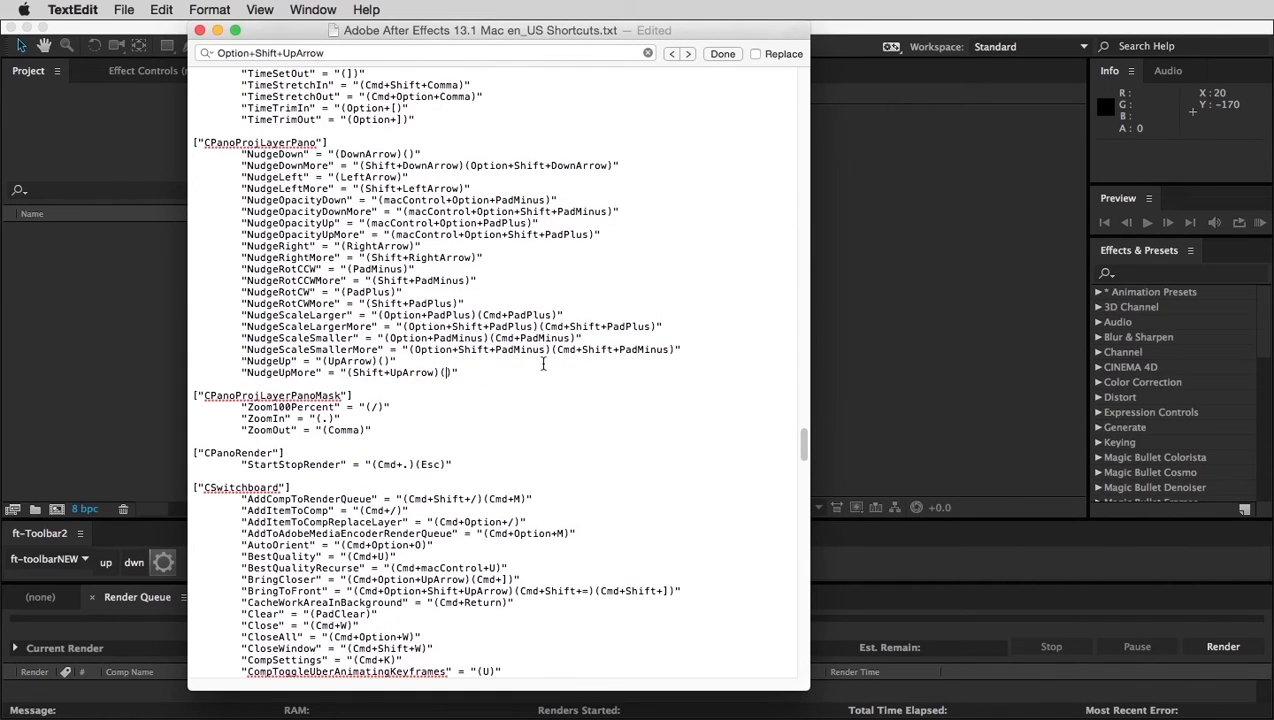
{"action": "left_click", "coordinate": [687, 55]}
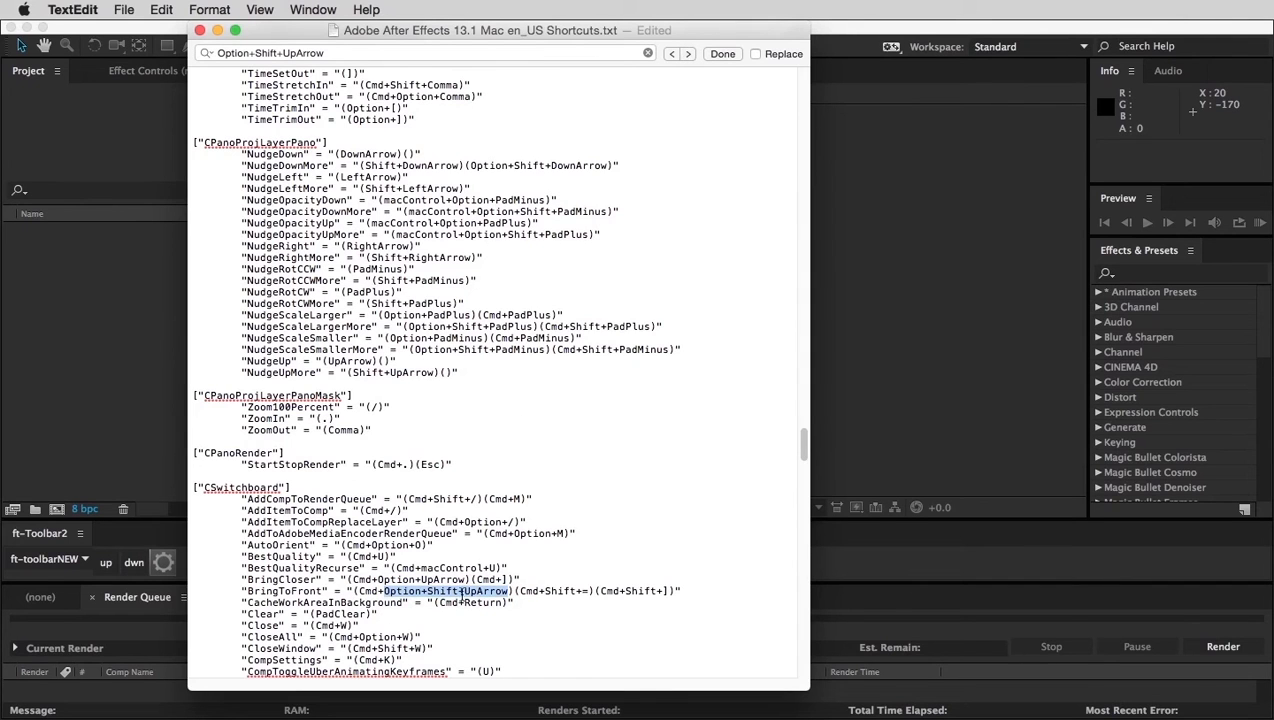
{"action": "left_click", "coordinate": [688, 53]}
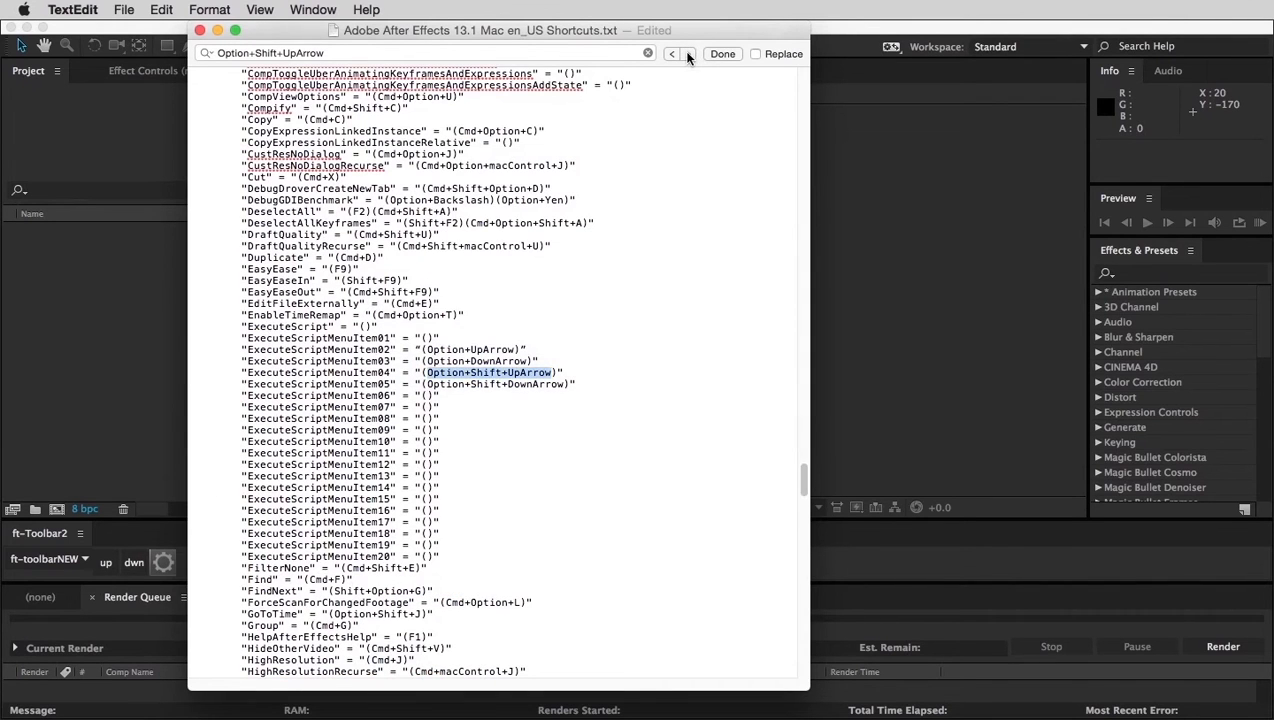
Step: Search for the reversed order Shift+Option+UpArrow and delete that shortcut from TextIncreaseBaselineShift
{"action": "left_click", "coordinate": [271, 52]}
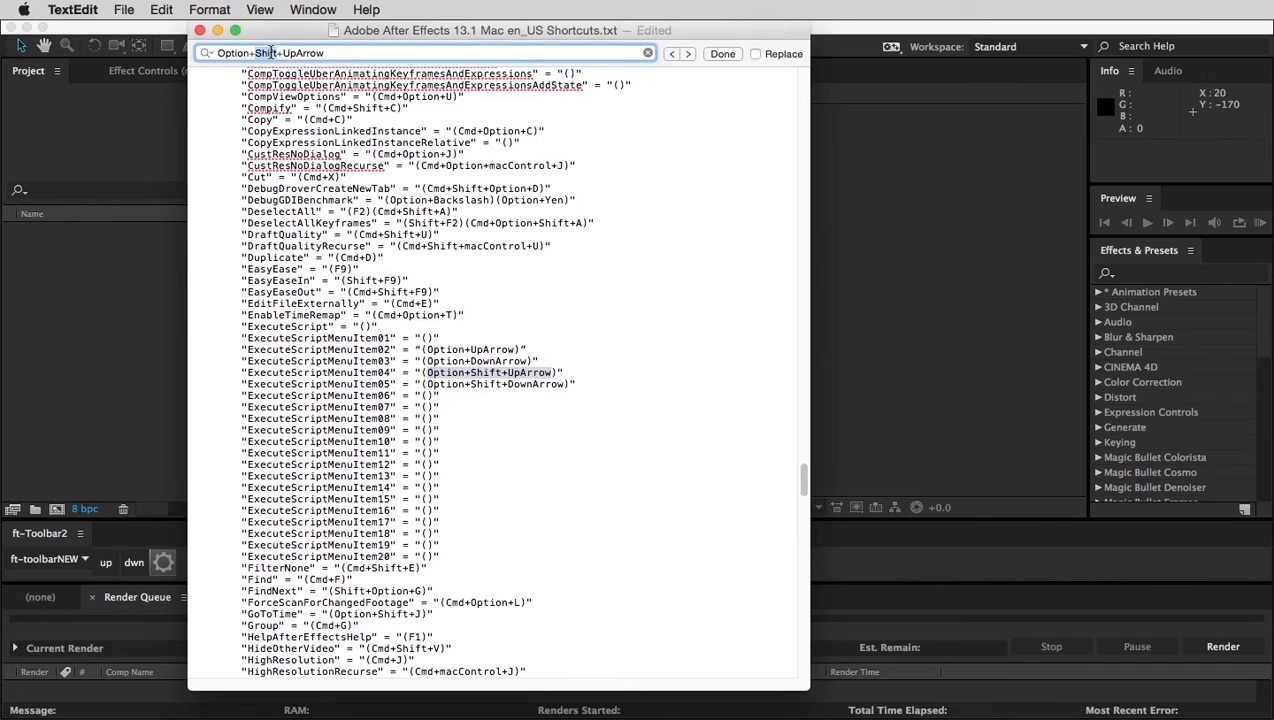
{"action": "key", "text": "BackSpace"}
{"action": "key", "text": "BackSpace"}
{"action": "type", "text": "Shift+"}
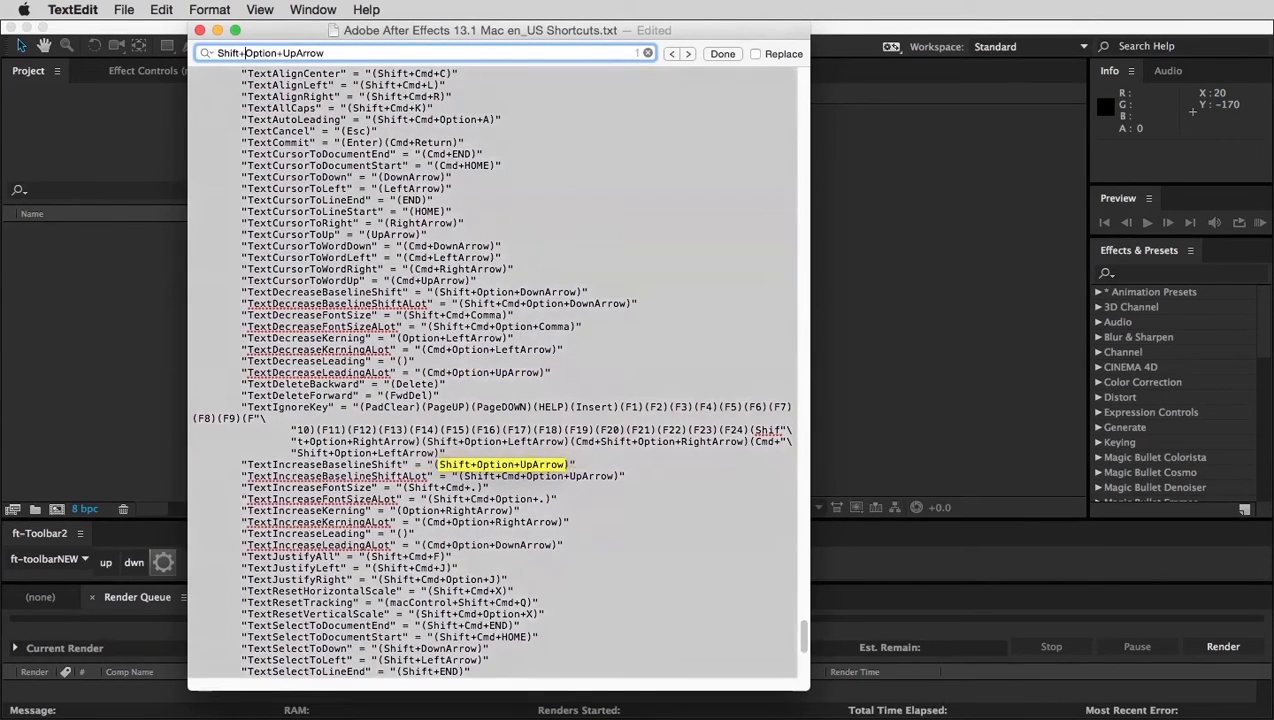
{"action": "left_click", "coordinate": [522, 482]}
{"action": "left_click_drag", "start_coordinate": [566, 465], "coordinate": [440, 467]}
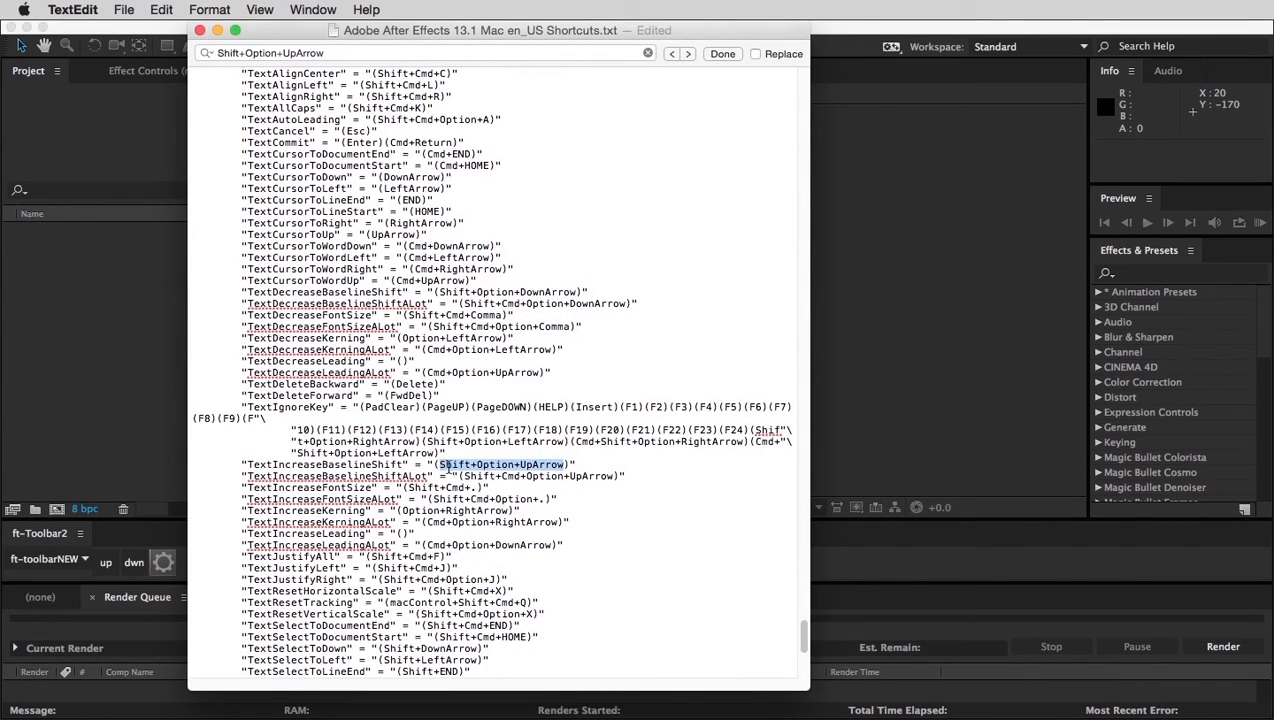
{"action": "key", "text": "BackSpace"}
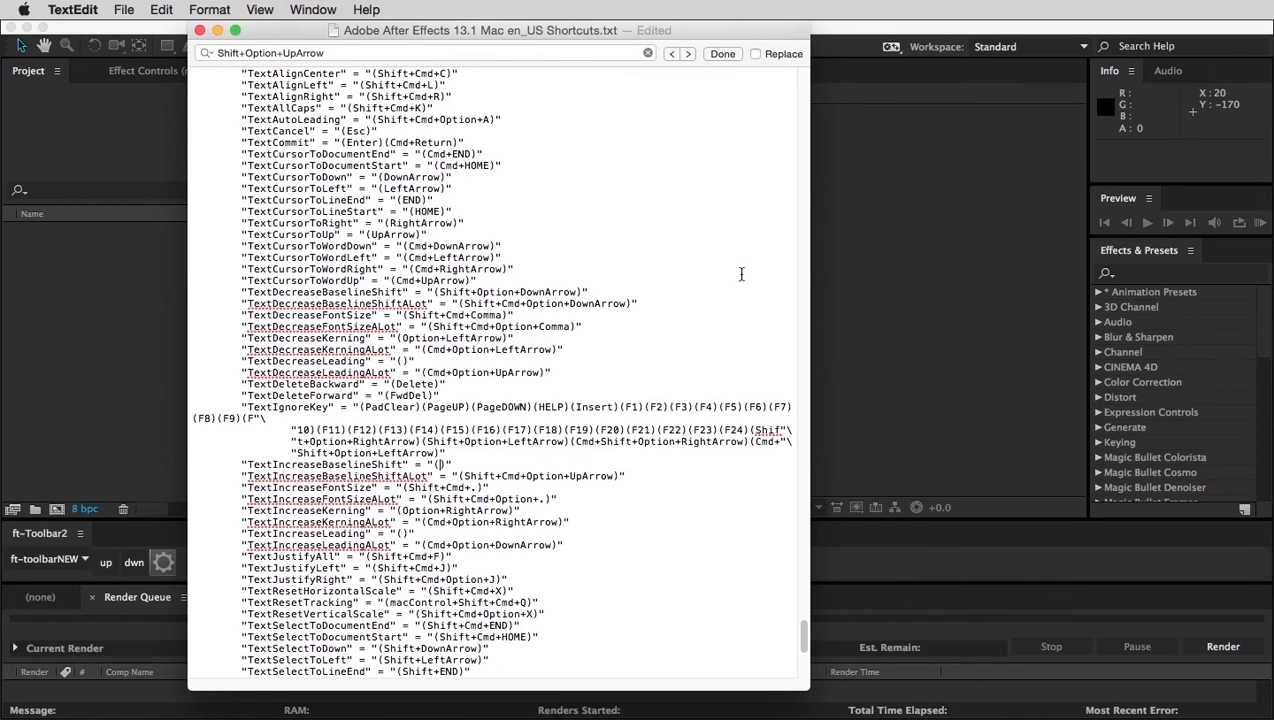
Step: Search for Shift+Option+DownArrow instead and delete that shortcut from TextDecreaseBaselineShift
{"action": "double_click", "coordinate": [295, 53]}
{"action": "type", "text": "Down"}
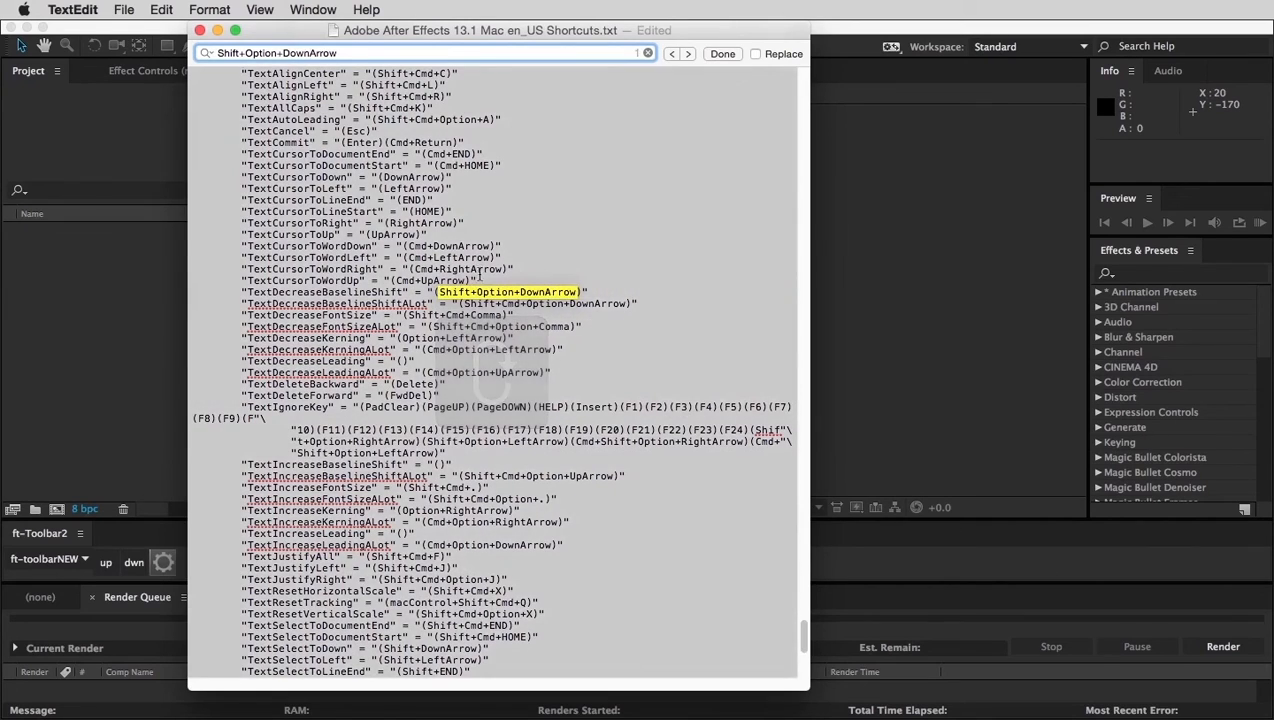
{"action": "left_click", "coordinate": [576, 292]}
{"action": "left_click_drag", "start_coordinate": [577, 291], "coordinate": [451, 287]}
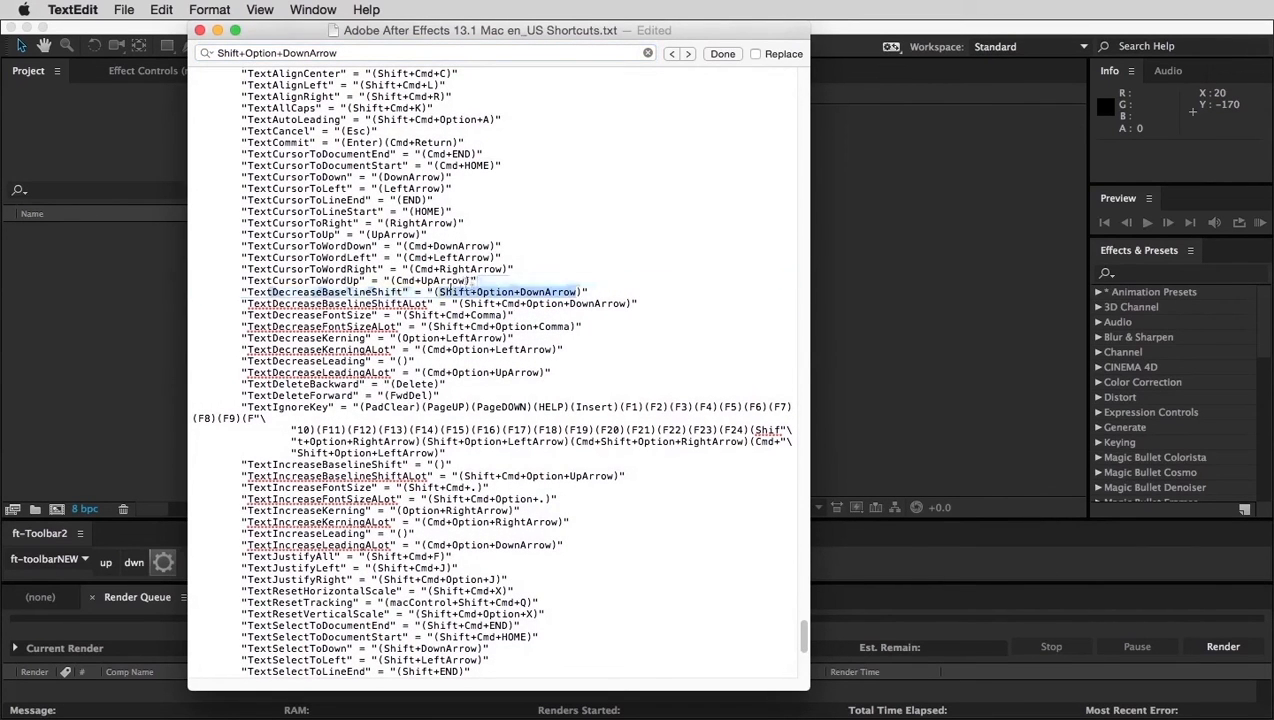
{"action": "key", "text": "BackSpace"}
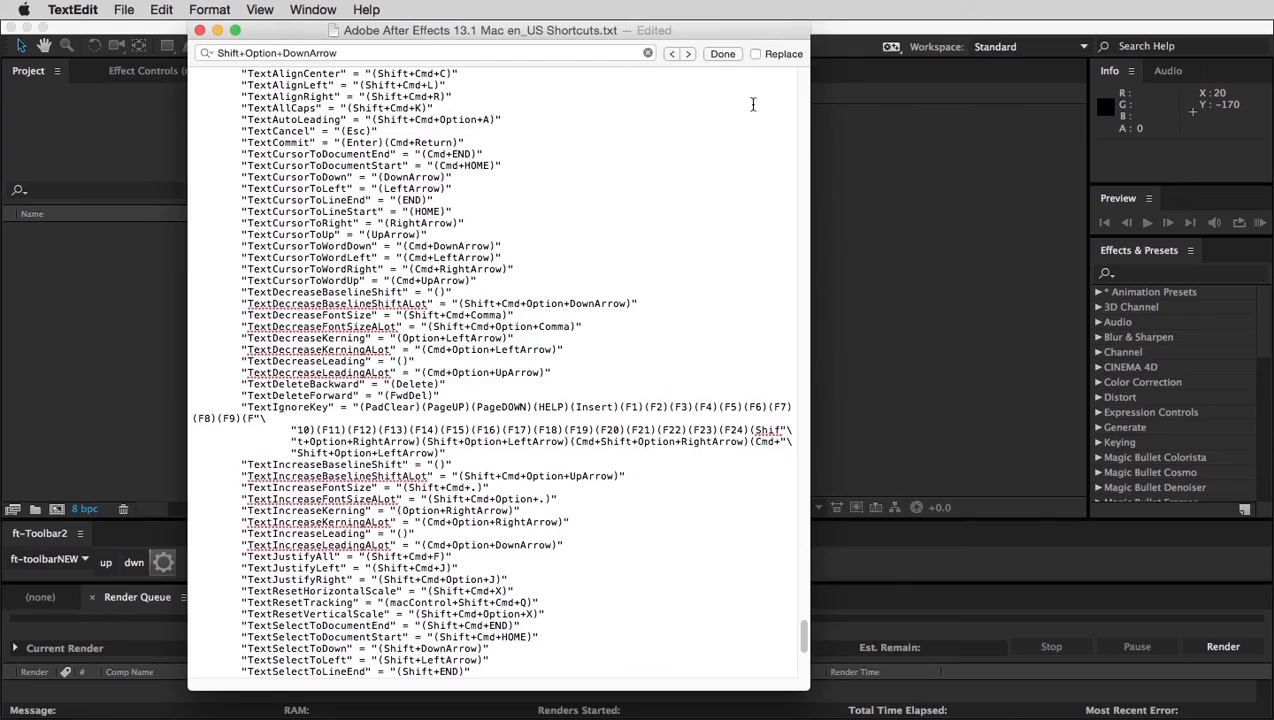
Step: Review the shortcuts assigned to ExecuteScriptMenuItem02 through 05 and search again for leftover Shift+Option+UpArrow entries
{"action": "left_click_drag", "start_coordinate": [805, 635], "coordinate": [811, 470]}
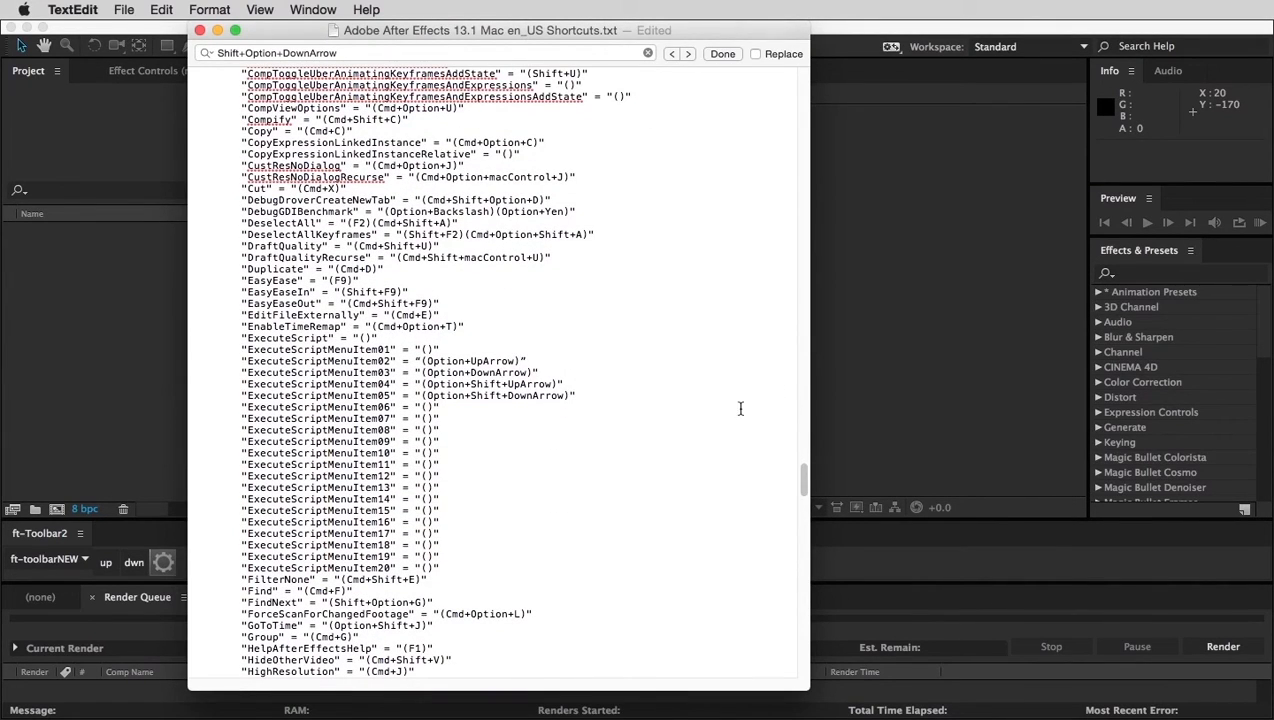
{"action": "left_click", "coordinate": [577, 395]}
{"action": "left_click_drag", "start_coordinate": [546, 382], "coordinate": [440, 376]}
{"action": "left_click", "coordinate": [496, 395]}
{"action": "left_click_drag", "start_coordinate": [311, 53], "coordinate": [285, 65]}
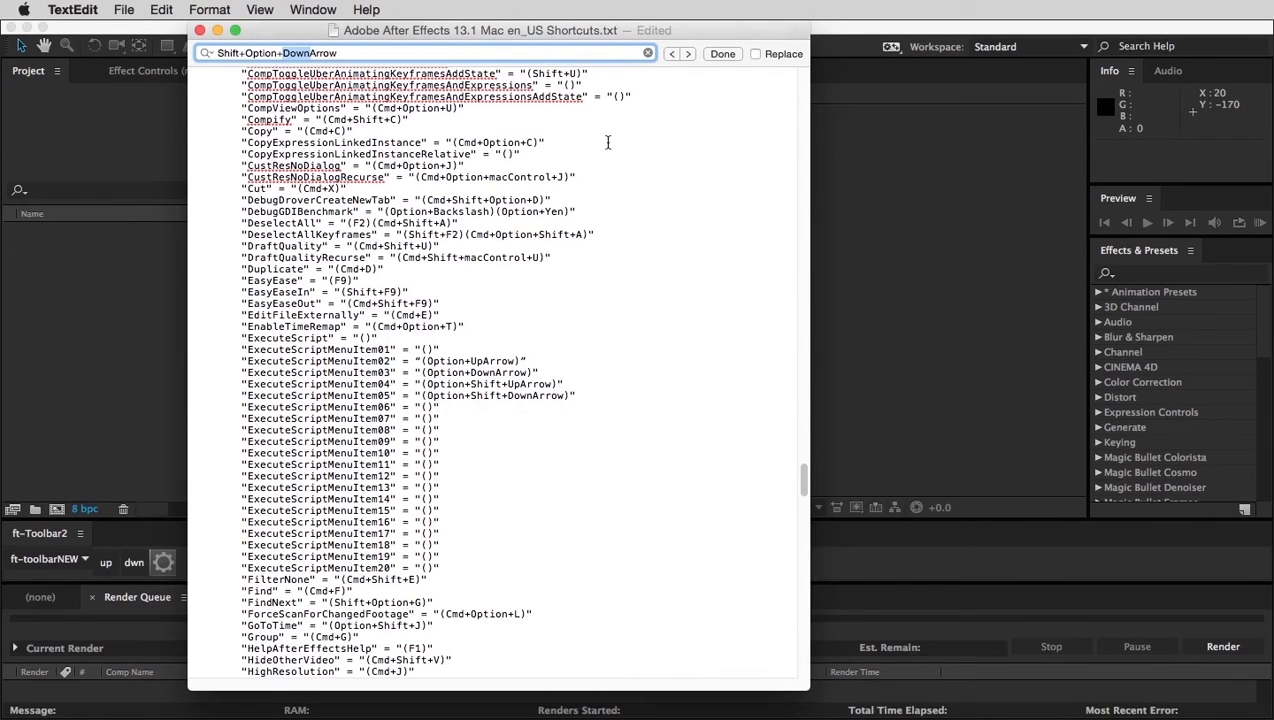
{"action": "type", "text": "Up"}
{"action": "left_click_drag", "start_coordinate": [326, 54], "coordinate": [216, 46]}
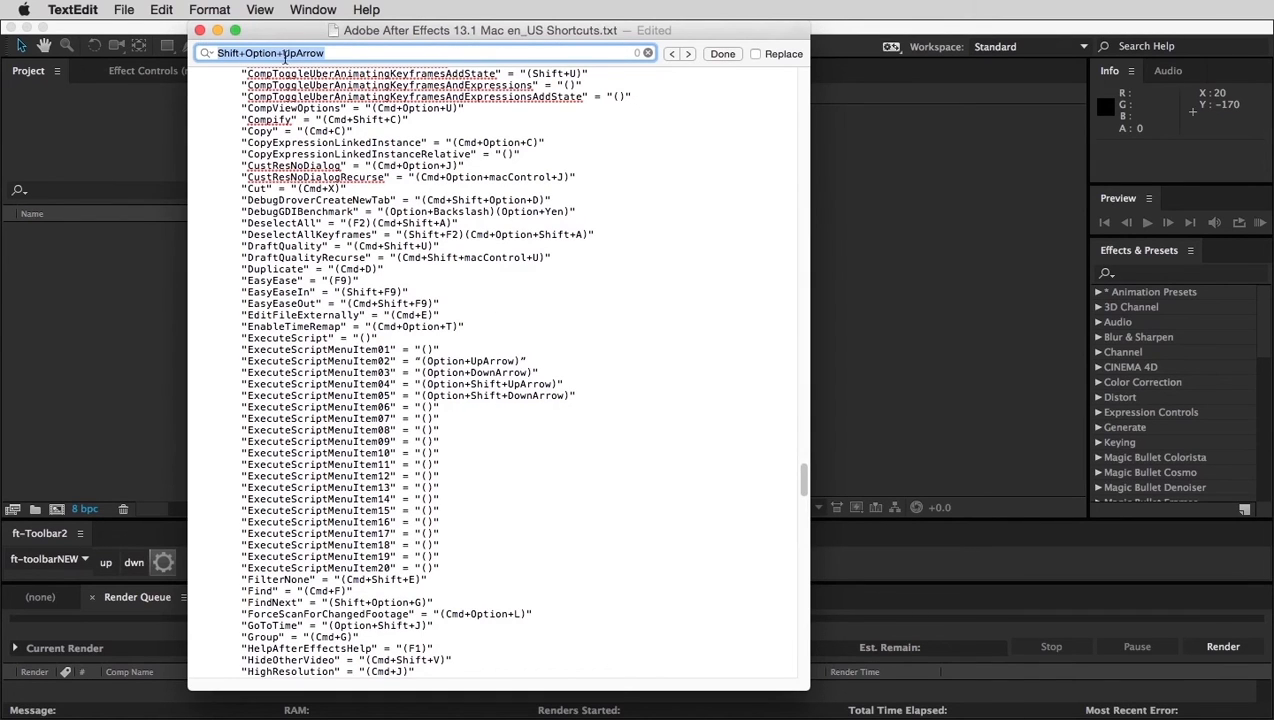
{"action": "left_click", "coordinate": [560, 392]}
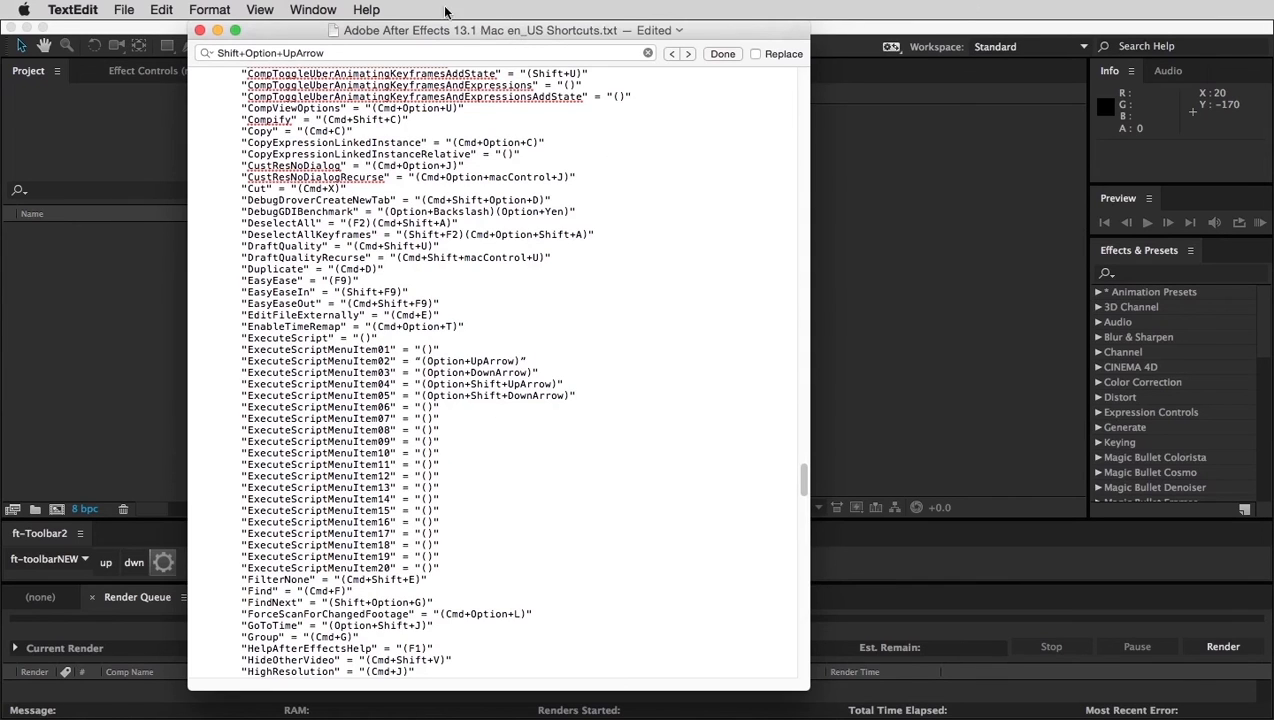
Step: Save the shortcuts file and restart After Effects
{"action": "key", "text": "super+s"}
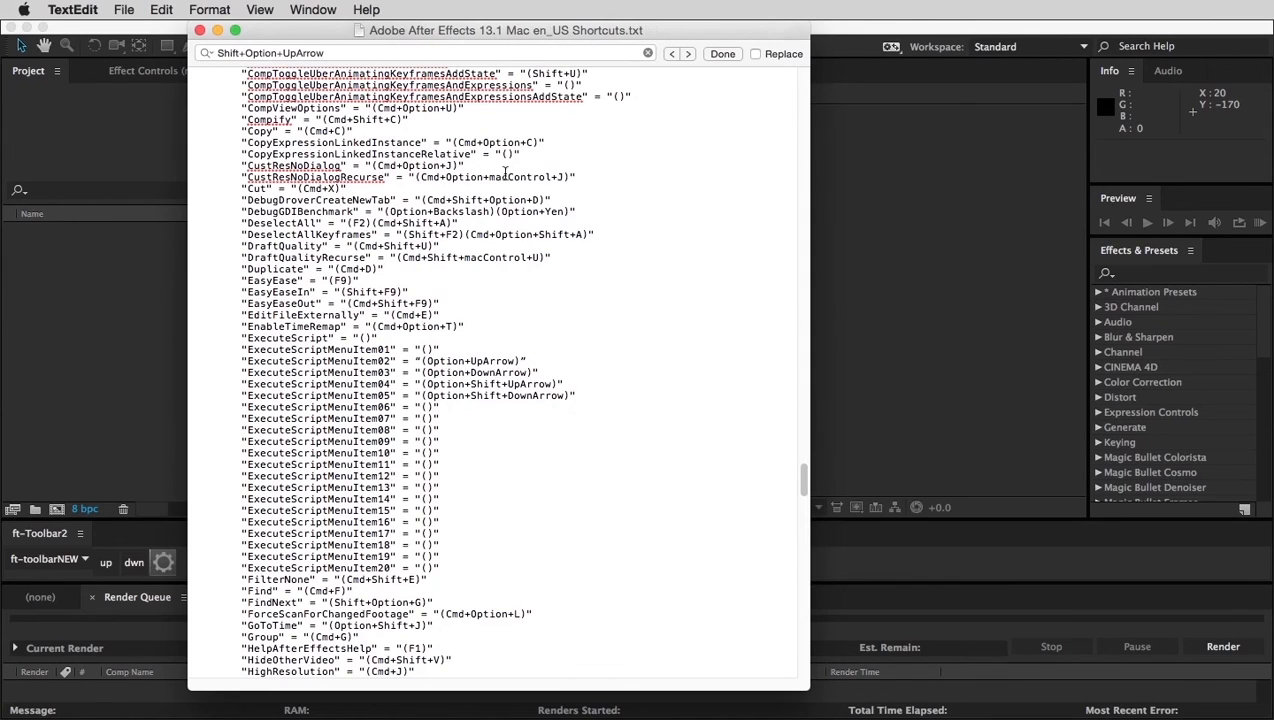
{"action": "left_click", "coordinate": [110, 256]}
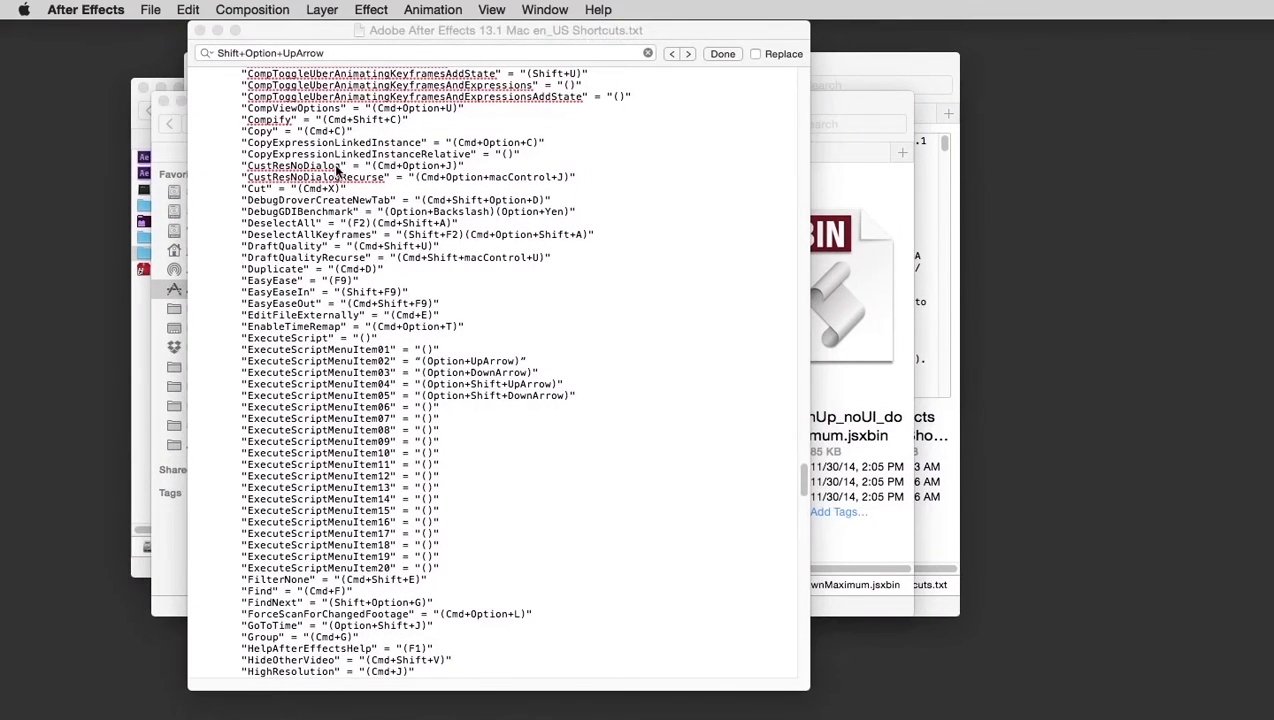
{"action": "left_click", "coordinate": [325, 55]}
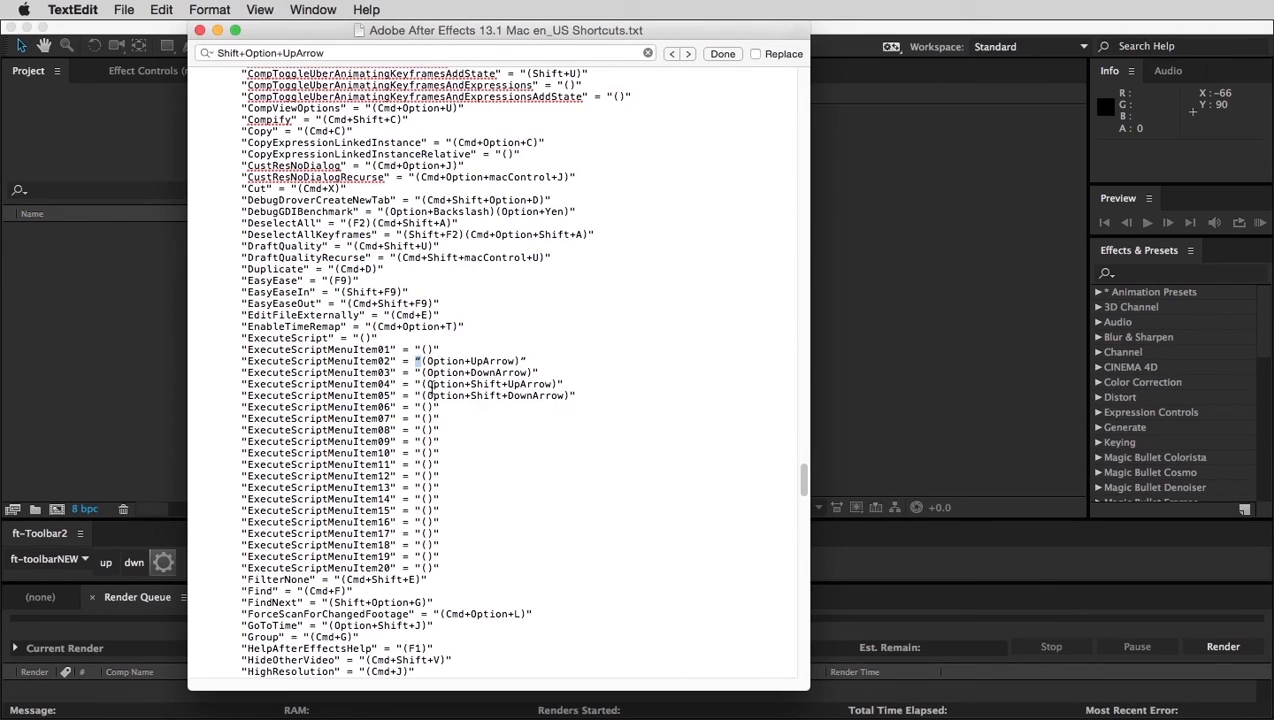
Step: Replace the curly quotation marks around (Option+UpArrow) on the ExecuteScriptMenuItem02 line with straight ones
{"action": "left_click_drag", "start_coordinate": [421, 363], "coordinate": [428, 371]}
{"action": "left_click", "coordinate": [417, 374]}
{"action": "left_click", "coordinate": [419, 361]}
{"action": "type", "text": "\""}
{"action": "left_click_drag", "start_coordinate": [528, 361], "coordinate": [520, 359]}
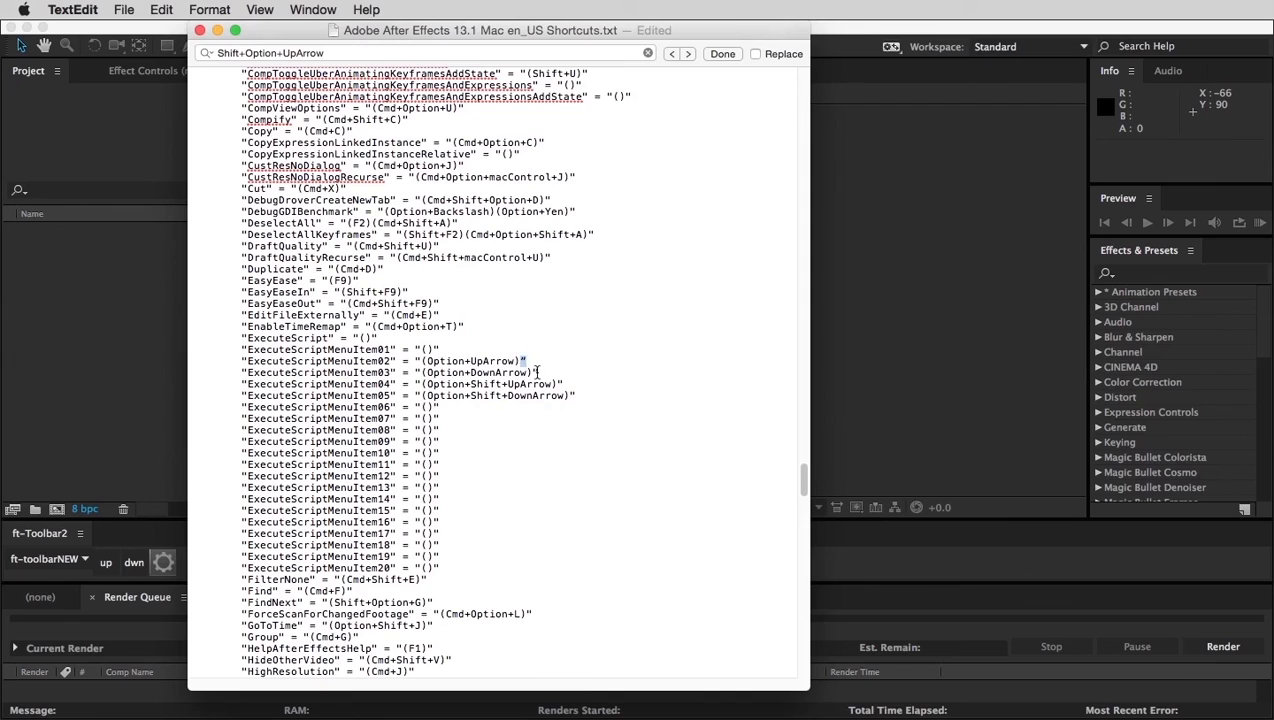
{"action": "type", "text": "\""}
{"action": "left_click_drag", "start_coordinate": [414, 362], "coordinate": [421, 360]}
{"action": "left_click_drag", "start_coordinate": [460, 438], "coordinate": [476, 314]}
{"action": "left_click", "coordinate": [476, 313]}
Step: Switch to After Effects to restart it and save the corrected shortcuts file, overriding the other application's changes
{"action": "left_click", "coordinate": [880, 274]}
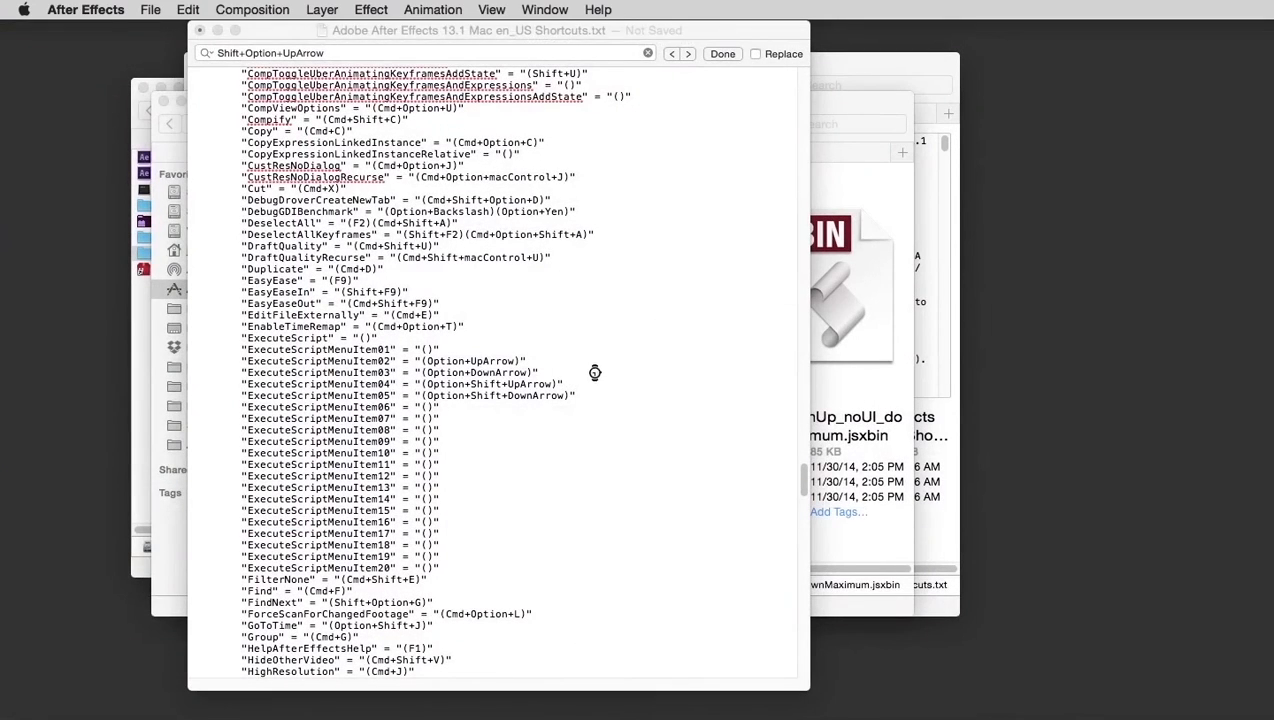
{"action": "left_click", "coordinate": [597, 368]}
{"action": "key", "text": "super+s"}
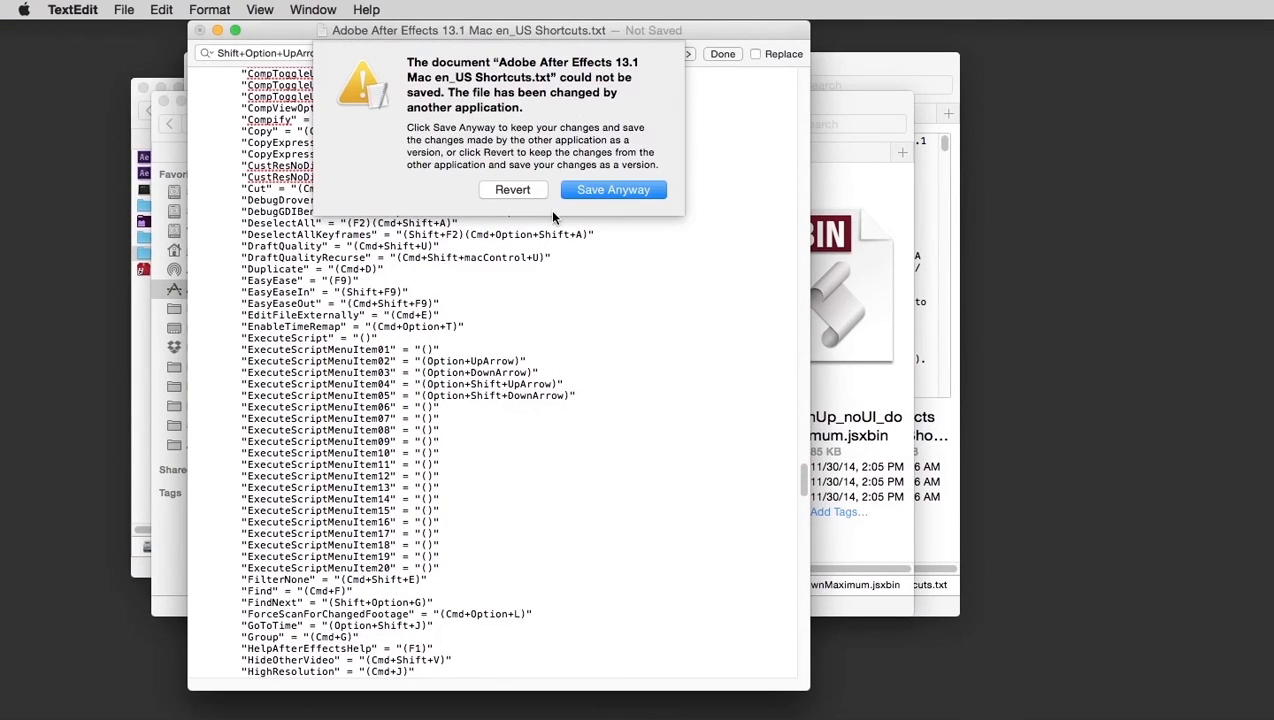
{"action": "left_click", "coordinate": [598, 192]}
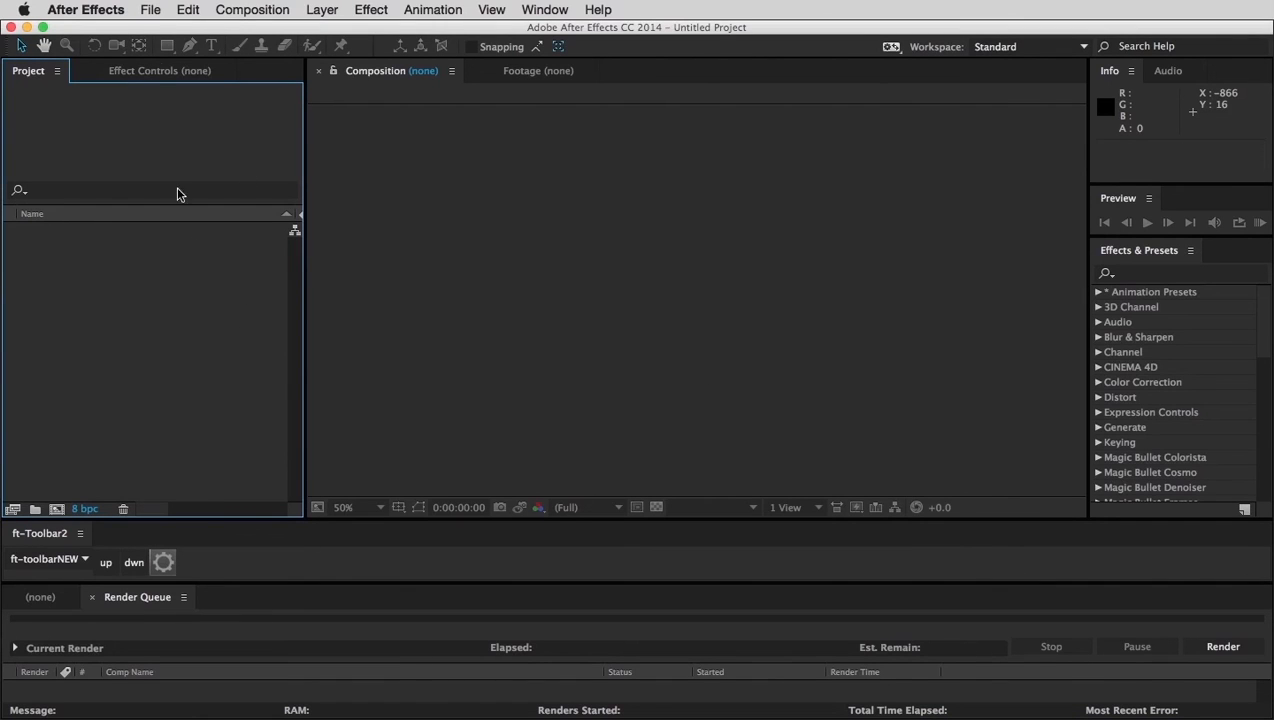
Step: Check the shortcuts listed beside the four numbered versionUp scripts in After Effects
{"action": "left_click", "coordinate": [151, 9]}
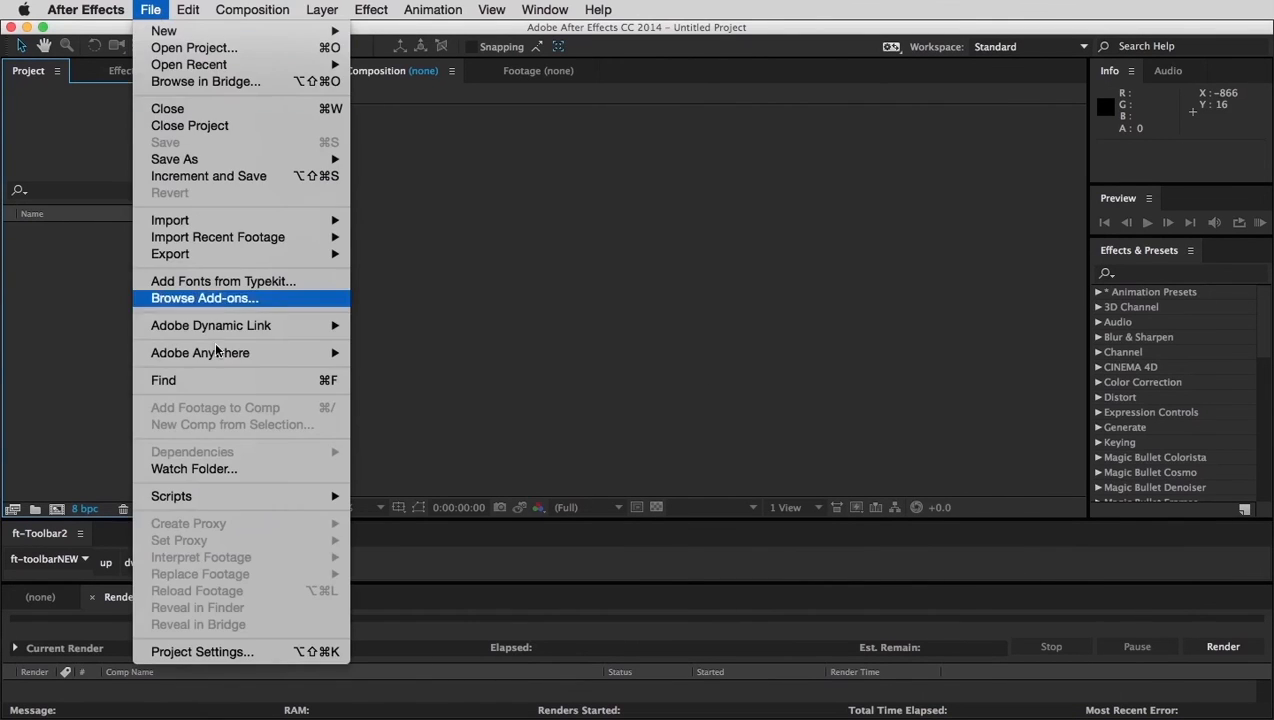
{"action": "mouse_move", "coordinate": [318, 498]}
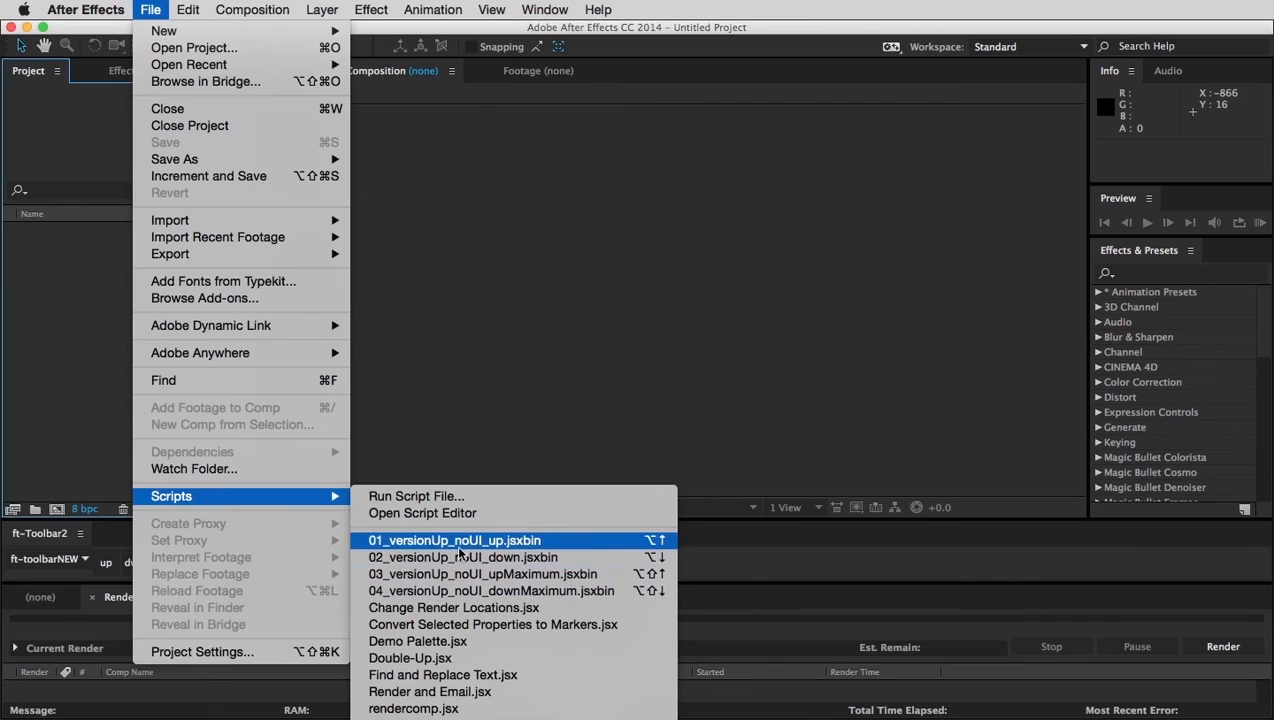
{"action": "left_click", "coordinate": [52, 338]}
Step: Open the recent project versionUp_demo.aep and select the versionup_v01.psd footage in folder 01
{"action": "left_click", "coordinate": [143, 10]}
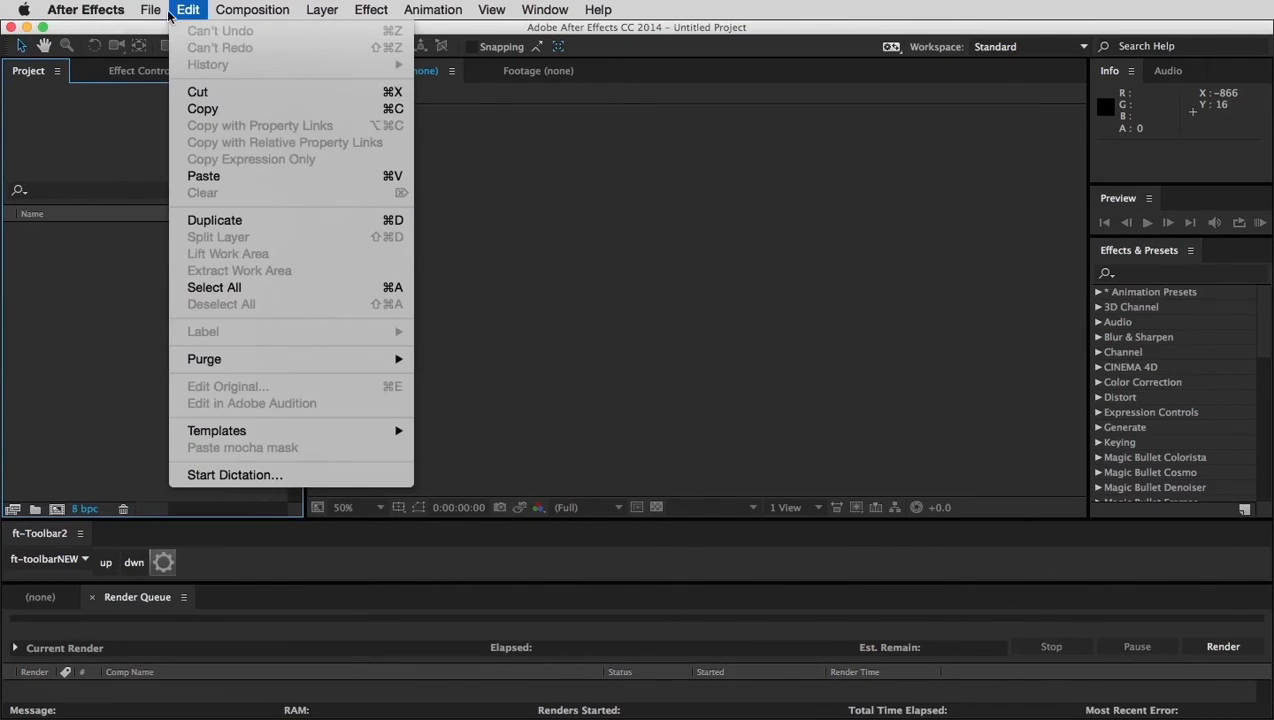
{"action": "mouse_move", "coordinate": [153, 71]}
{"action": "left_click", "coordinate": [400, 79]}
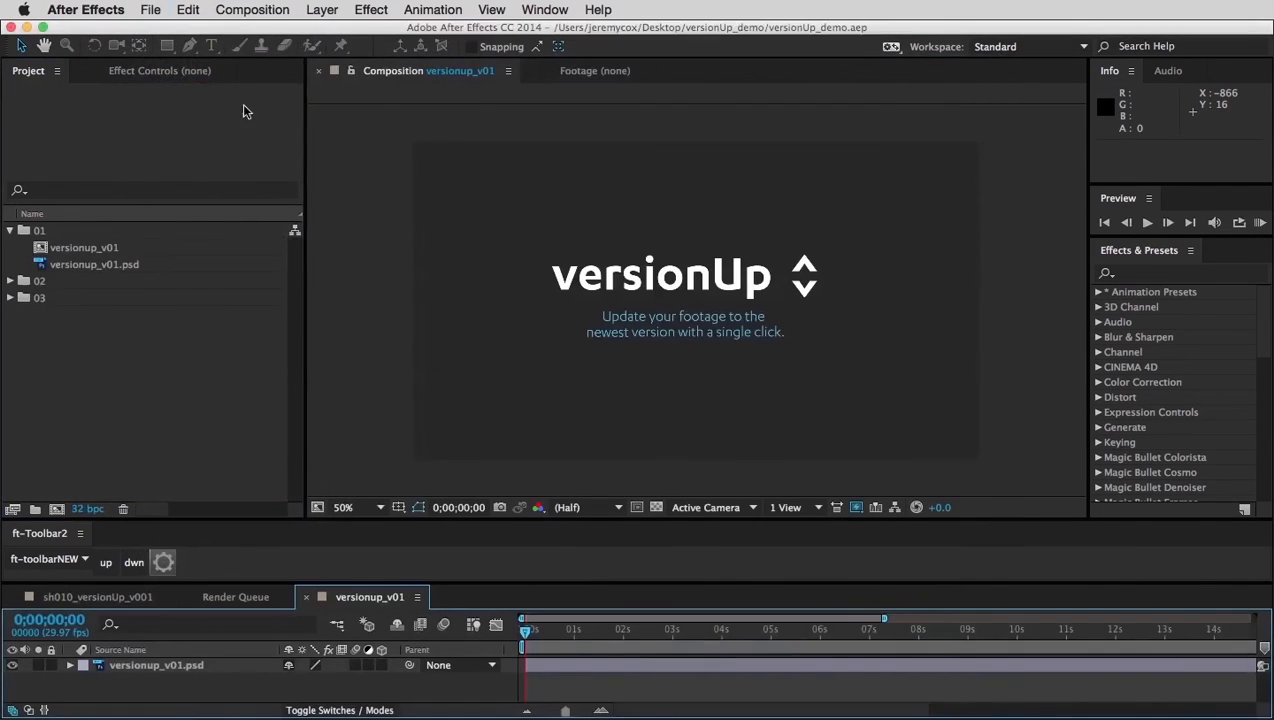
{"action": "left_click", "coordinate": [118, 266]}
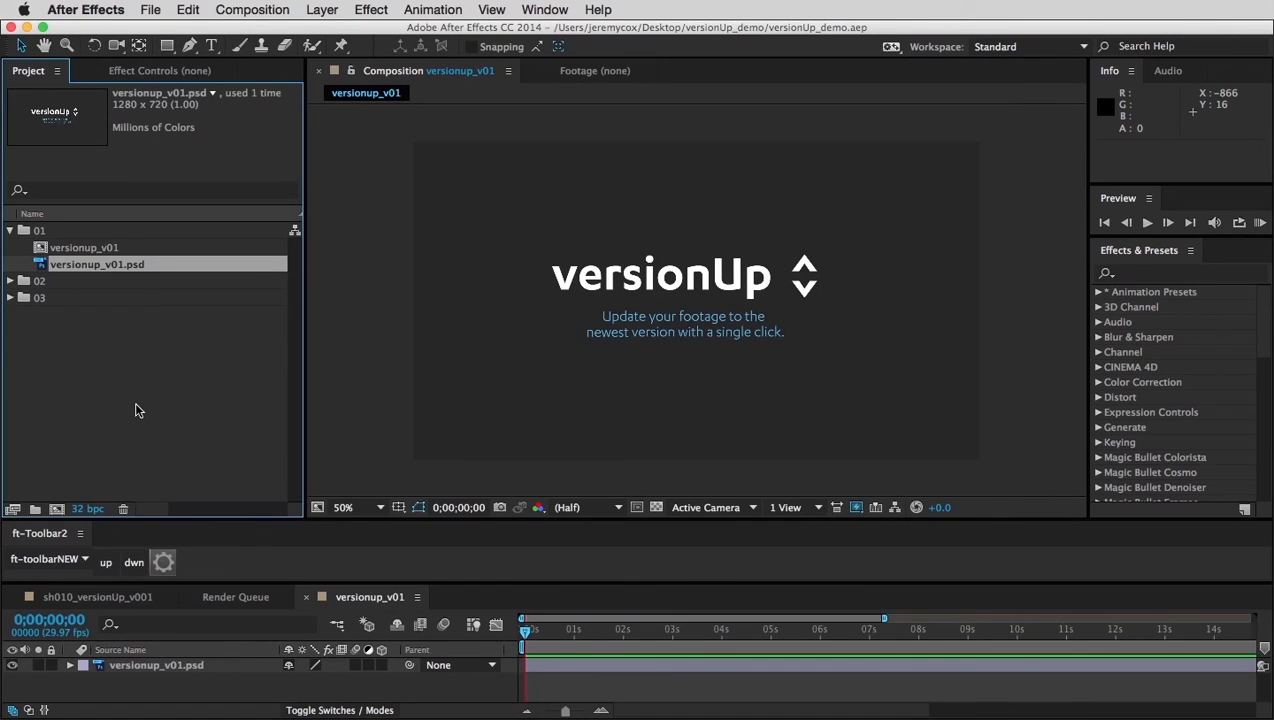
Step: Test the versionUp up and down scripts by stepping the selected footage to v03, back to v01, and up to v04
{"action": "key", "text": "alt+Up"}
{"action": "key", "text": "alt+Up"}
{"action": "key", "text": "alt+Up"}
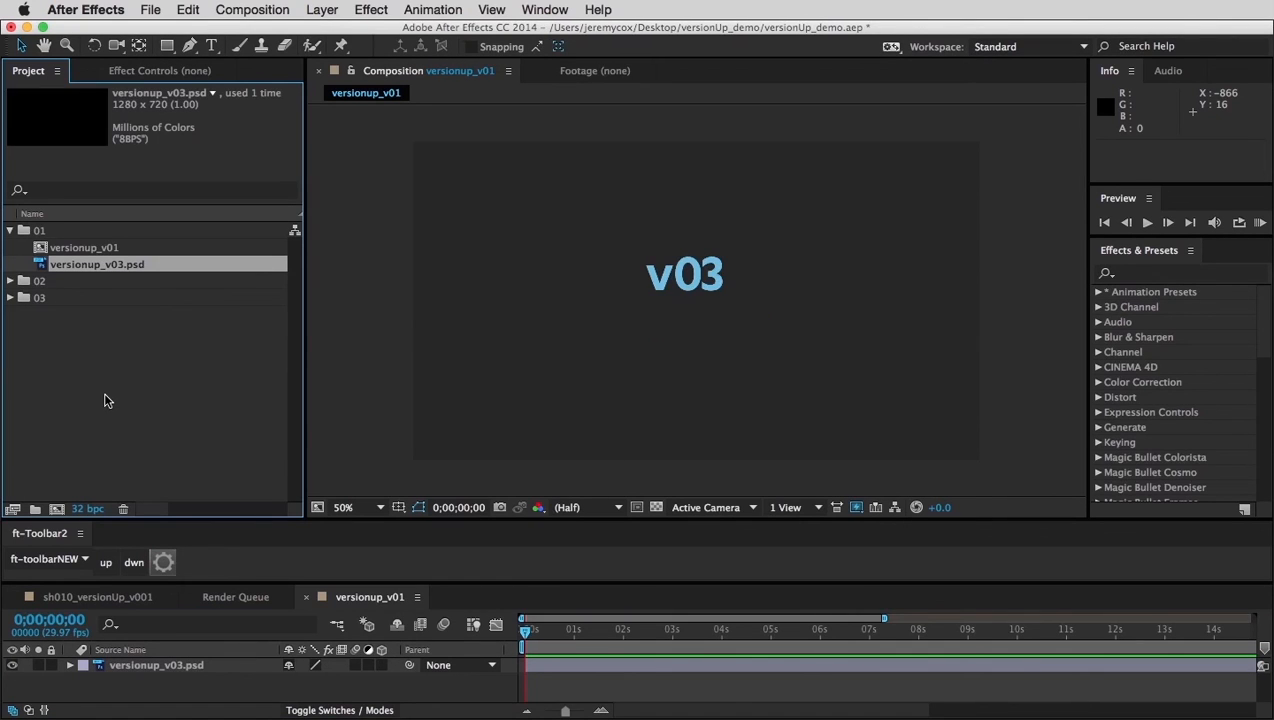
{"action": "key", "text": "alt+Down"}
{"action": "key", "text": "alt+Down"}
{"action": "key", "text": "alt+Down"}
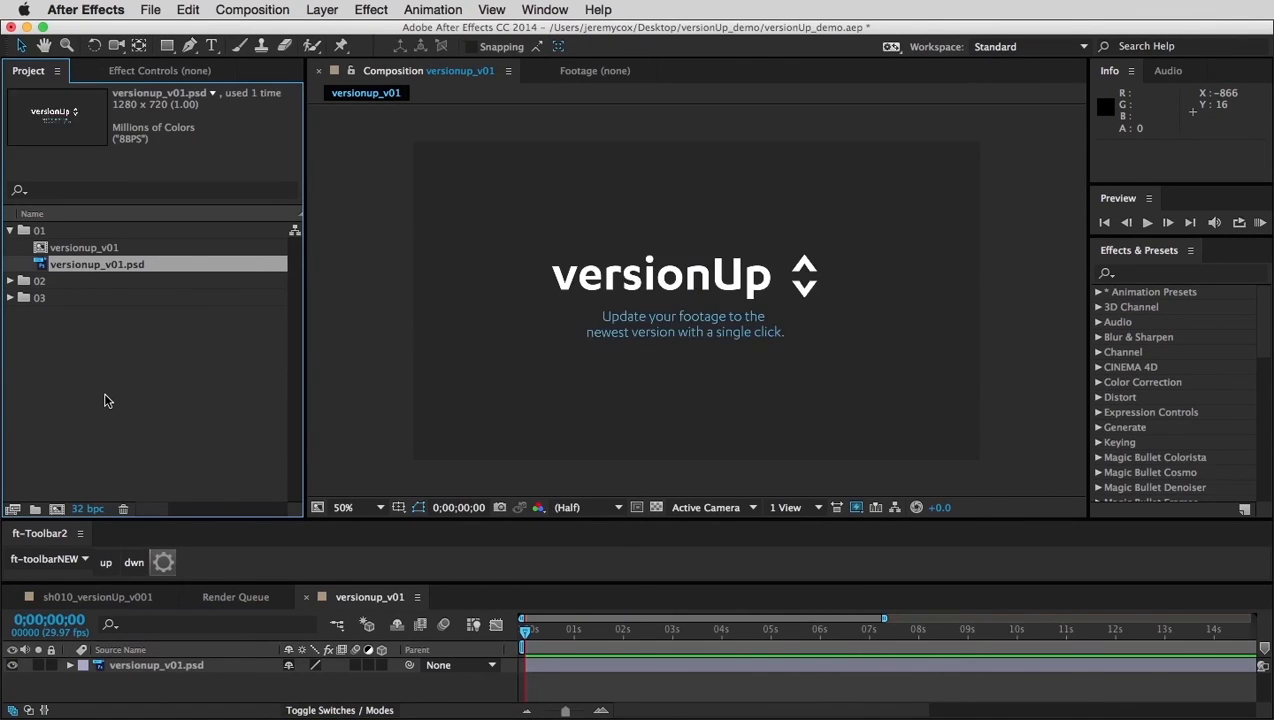
{"action": "key", "text": "alt+Up"}
{"action": "key", "text": "alt+Up"}
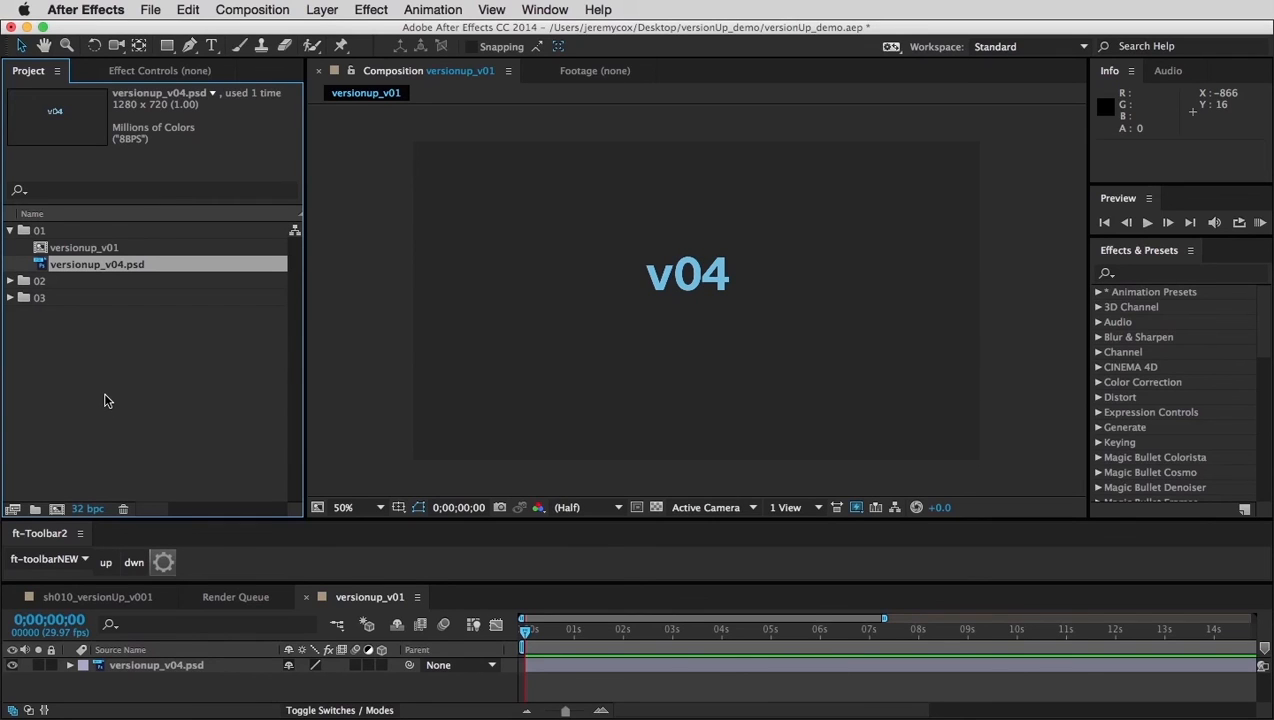